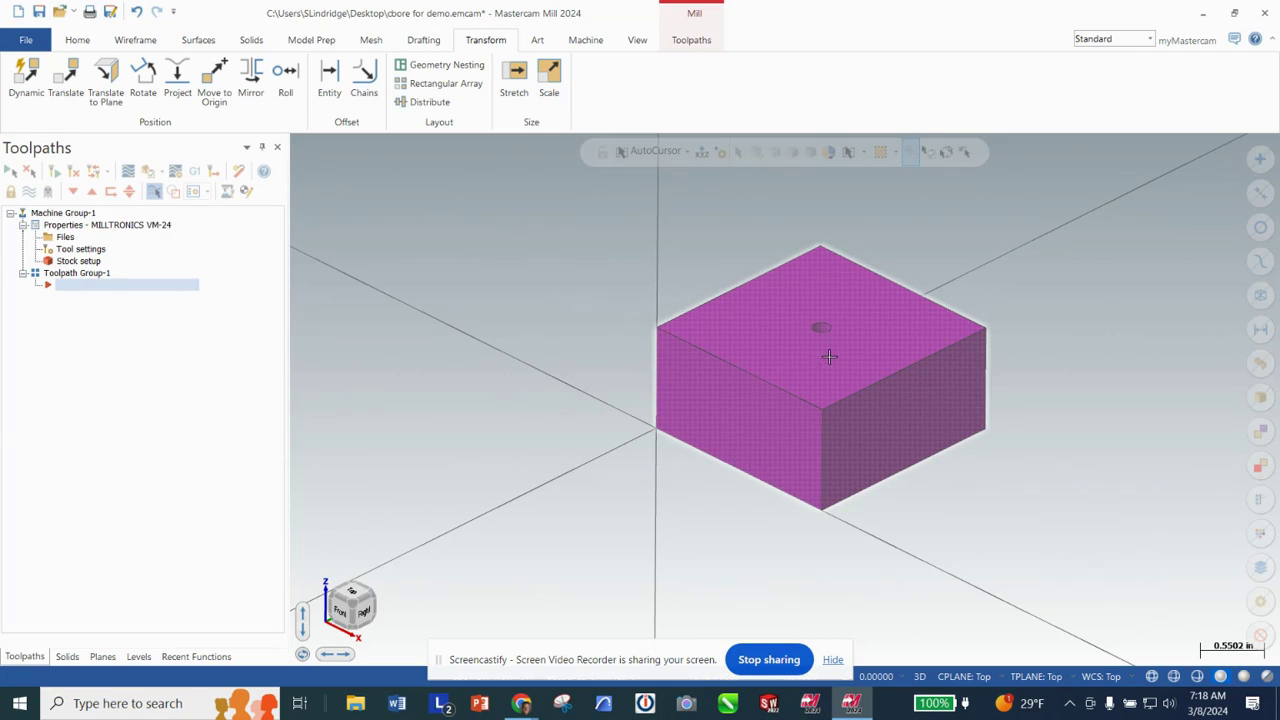
# Step: Orbit to view the counterbored underside and switch construction and tool planes to Right
pyautogui.moveTo(821, 370); pyautogui.dragTo(870, 340, button='middle')
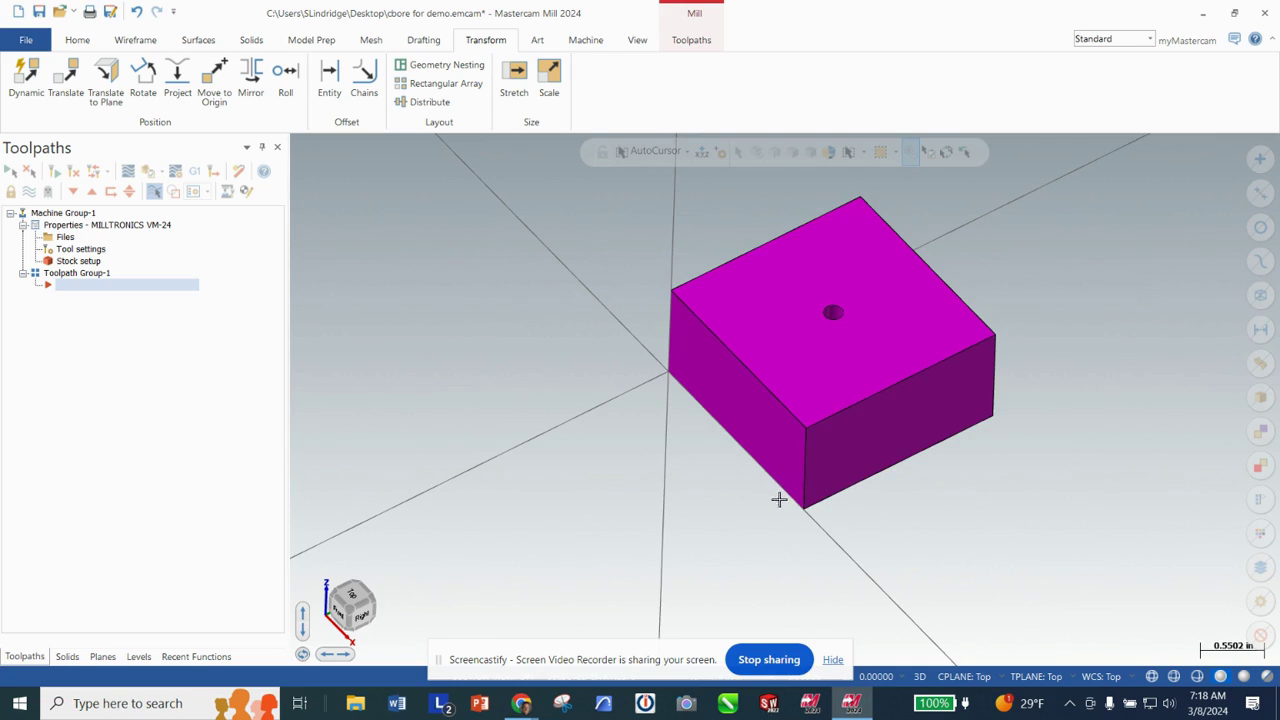
pyautogui.click(957, 677)
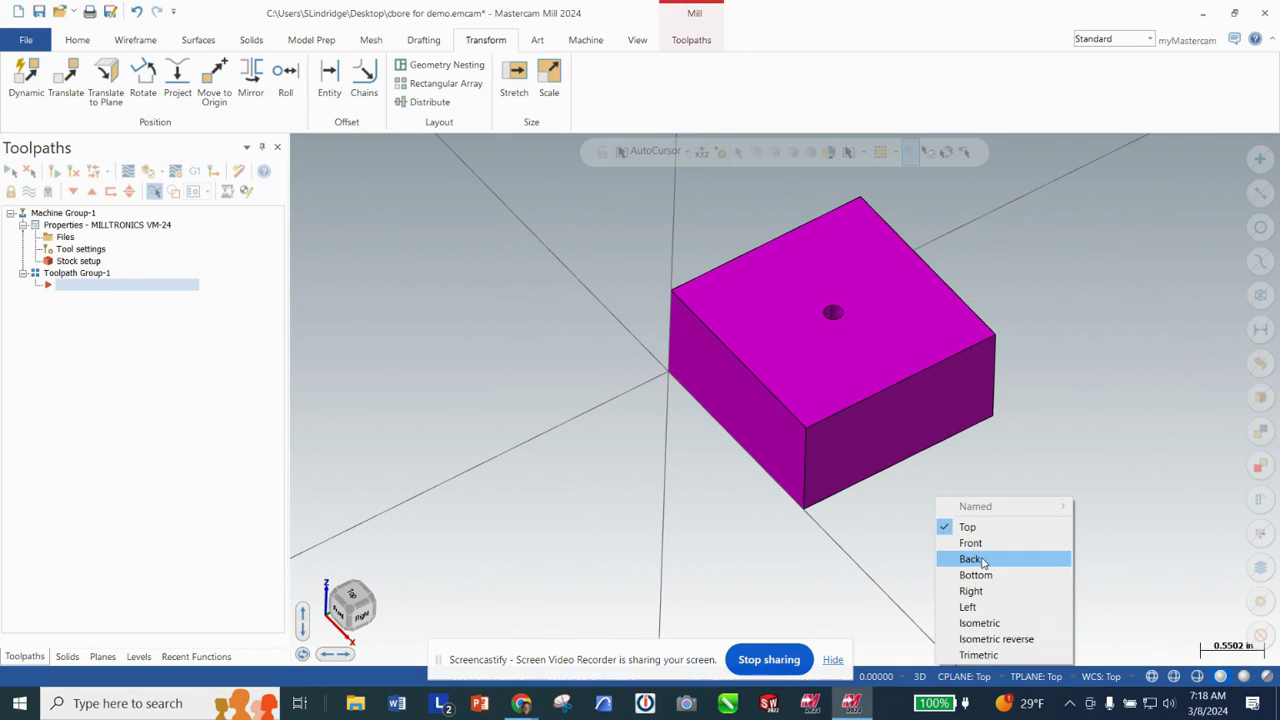
pyautogui.click(970, 591)
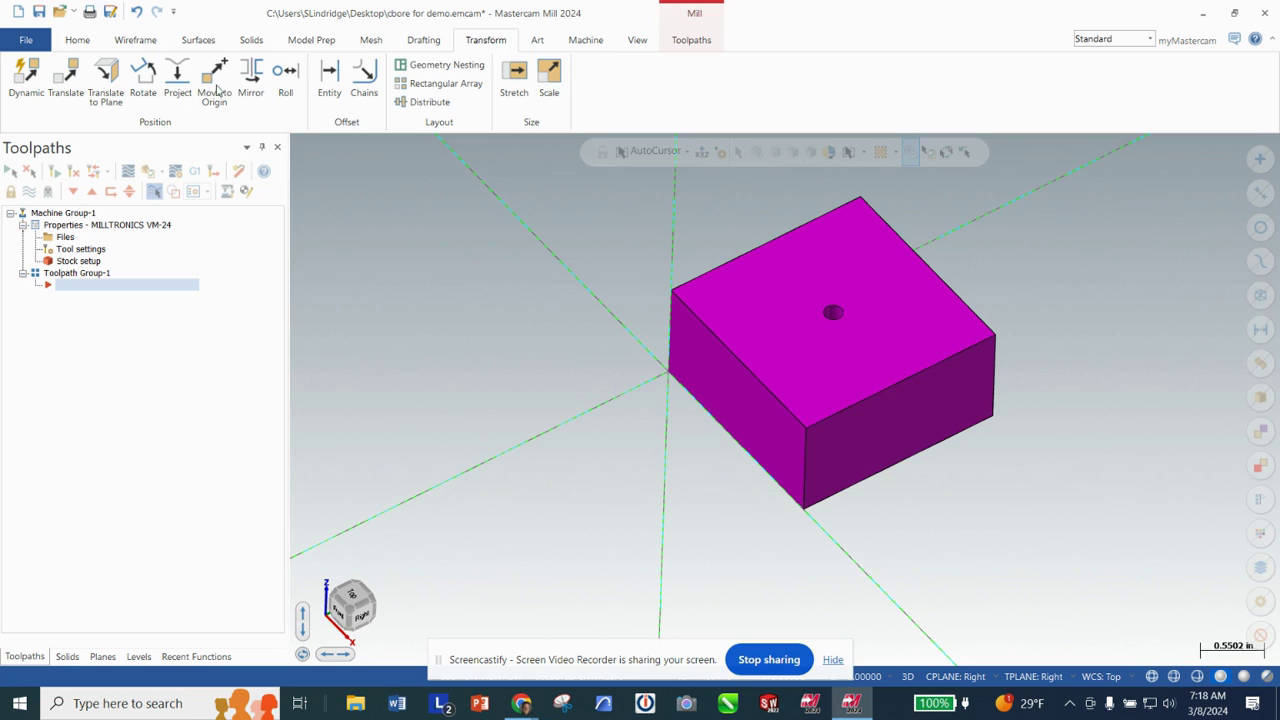
pyautogui.click(142, 80)
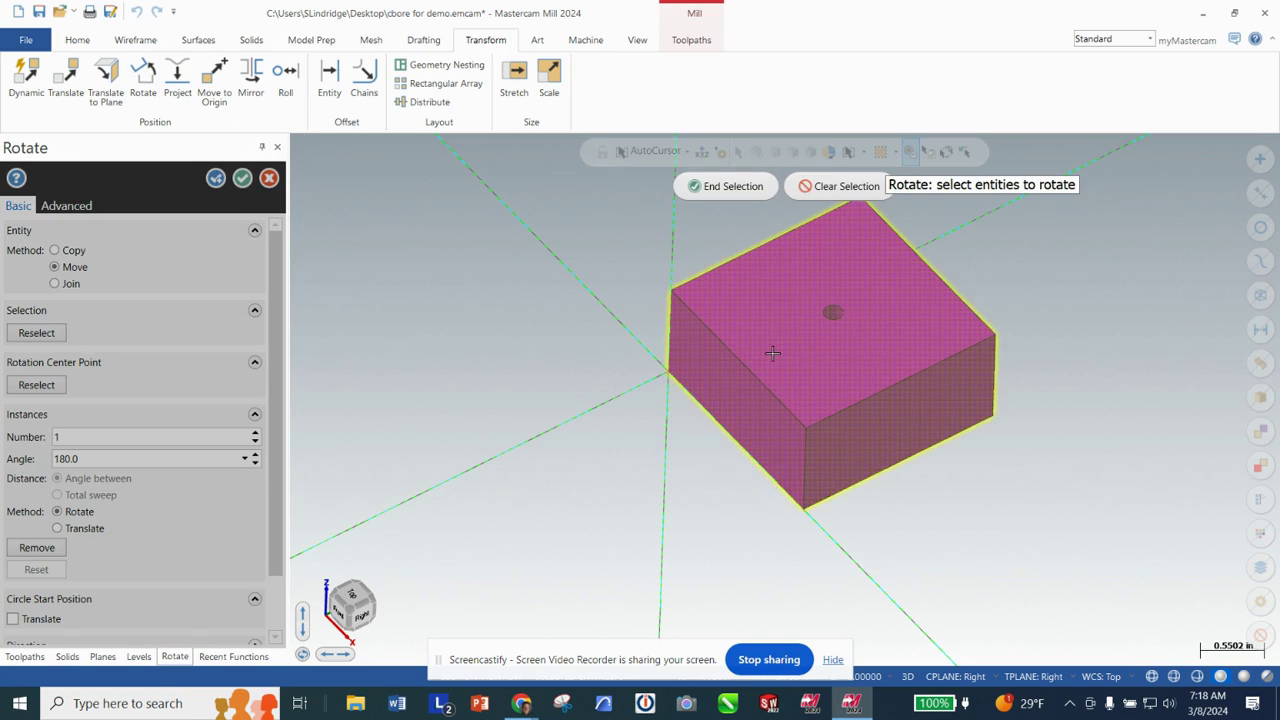
# Step: Rotate the solid 180° so the counterbore faces up, then return both planes to Top
pyautogui.click(726, 186)
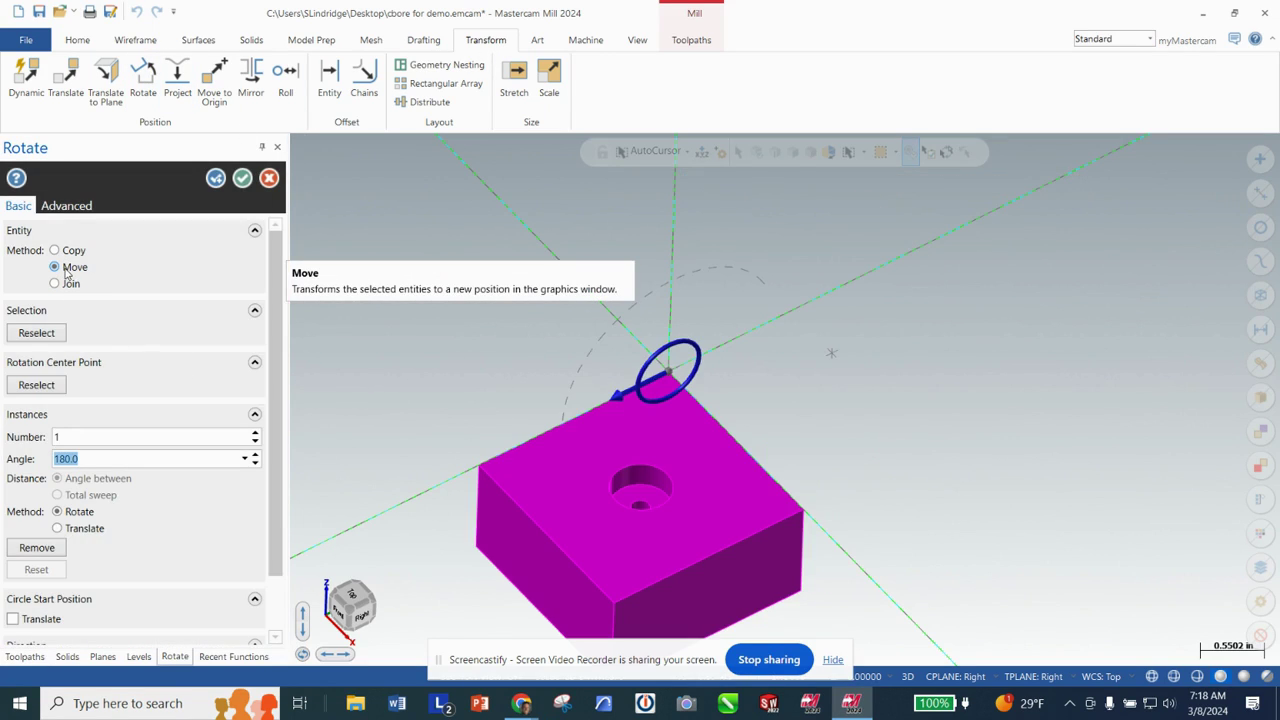
pyautogui.write('180')
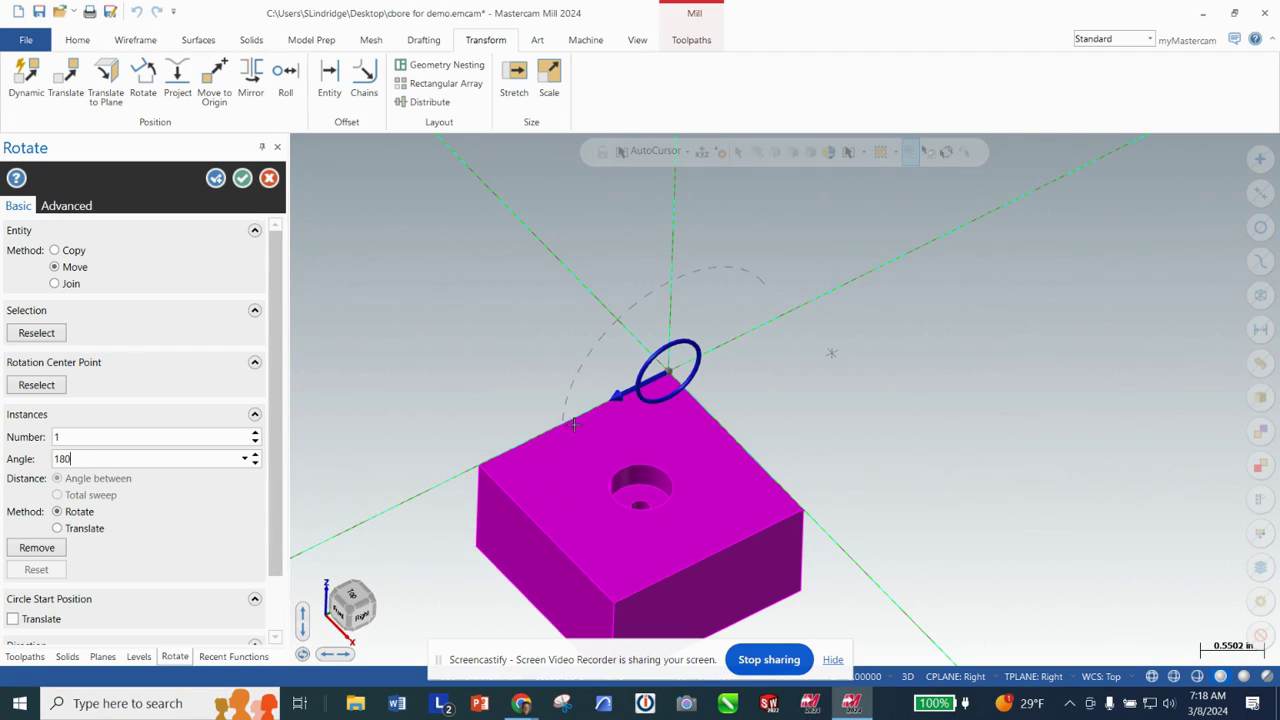
pyautogui.moveTo(627, 405); pyautogui.dragTo(249, 474)
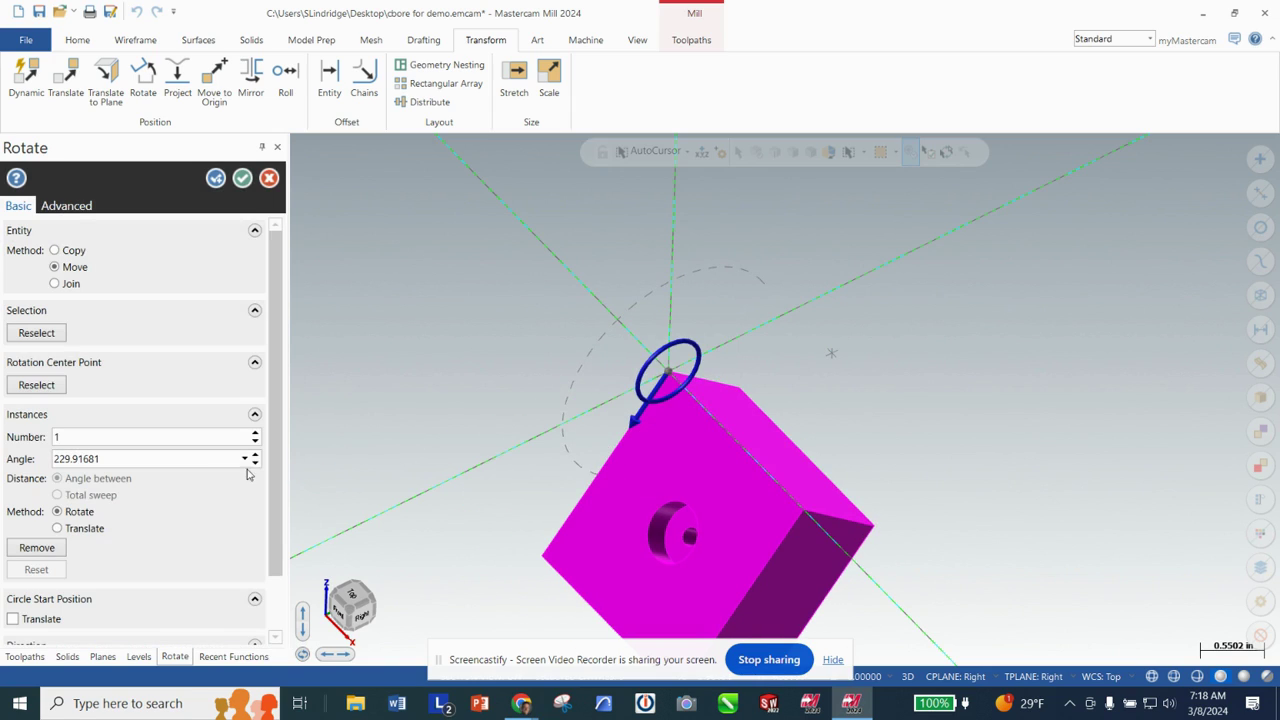
pyautogui.moveTo(151, 463); pyautogui.dragTo(5, 462)
pyautogui.write('180')
pyautogui.press('Return')
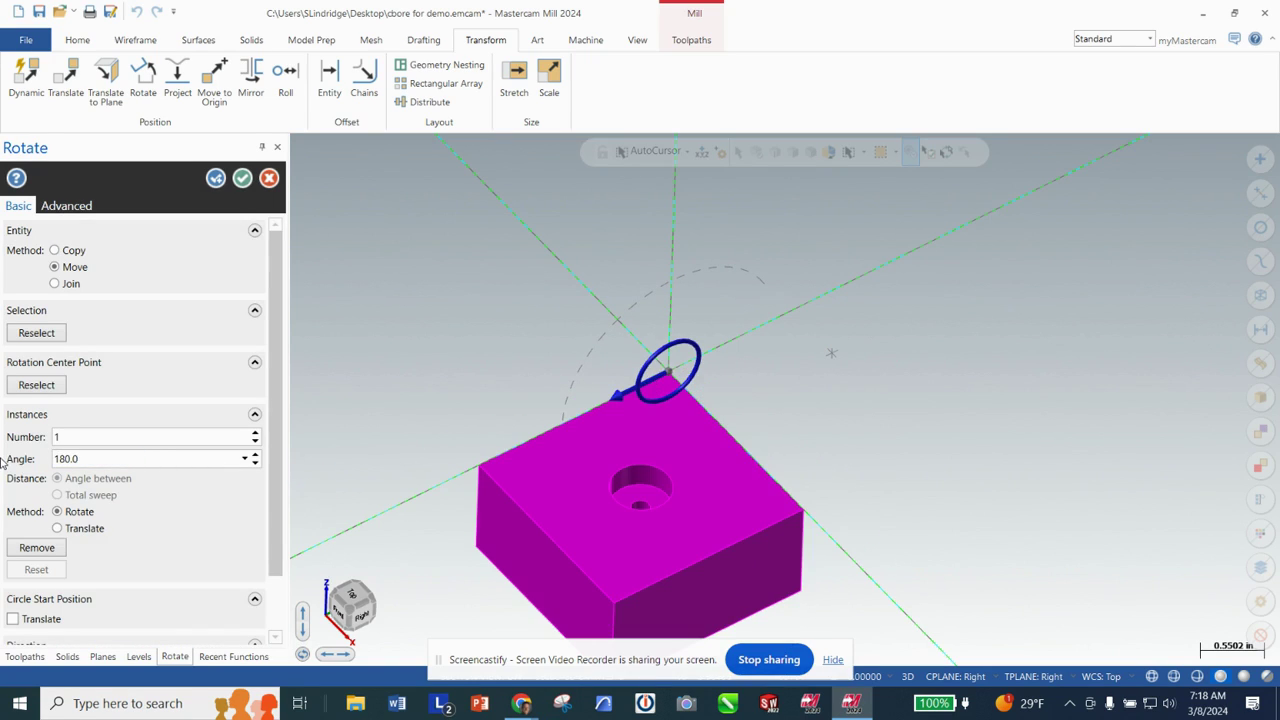
pyautogui.click(242, 177)
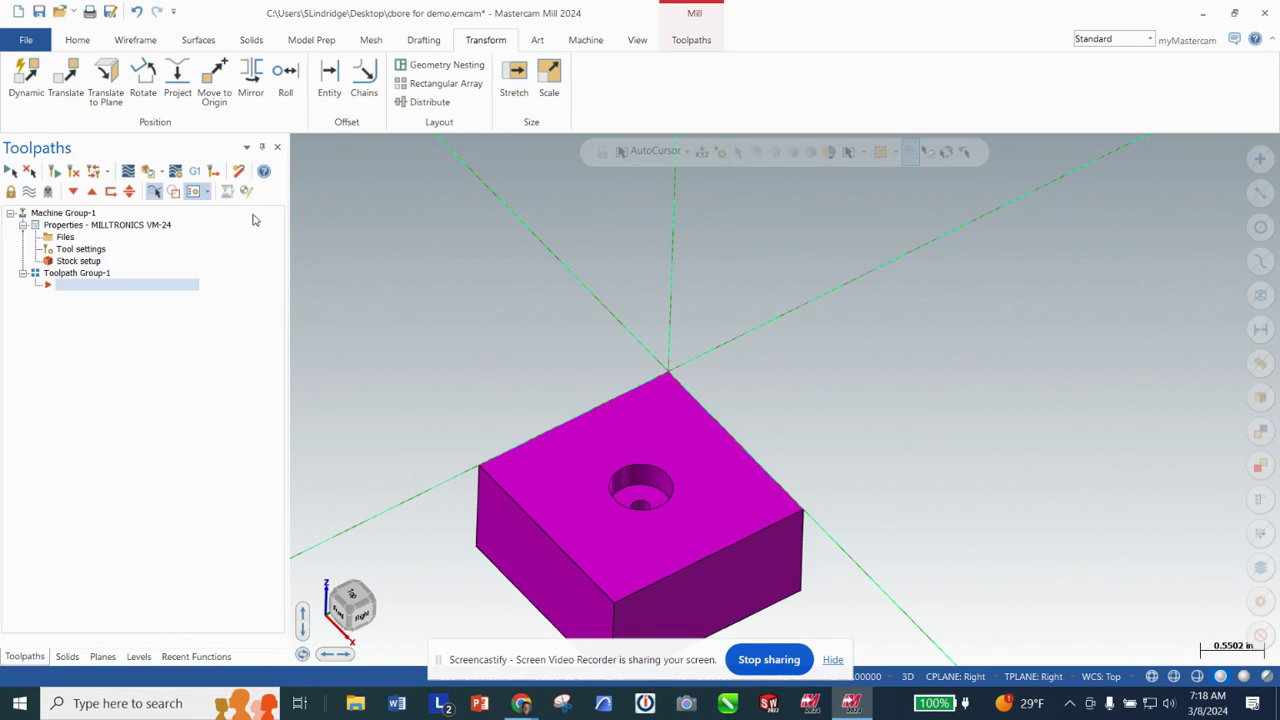
pyautogui.click(955, 676)
pyautogui.click(979, 531)
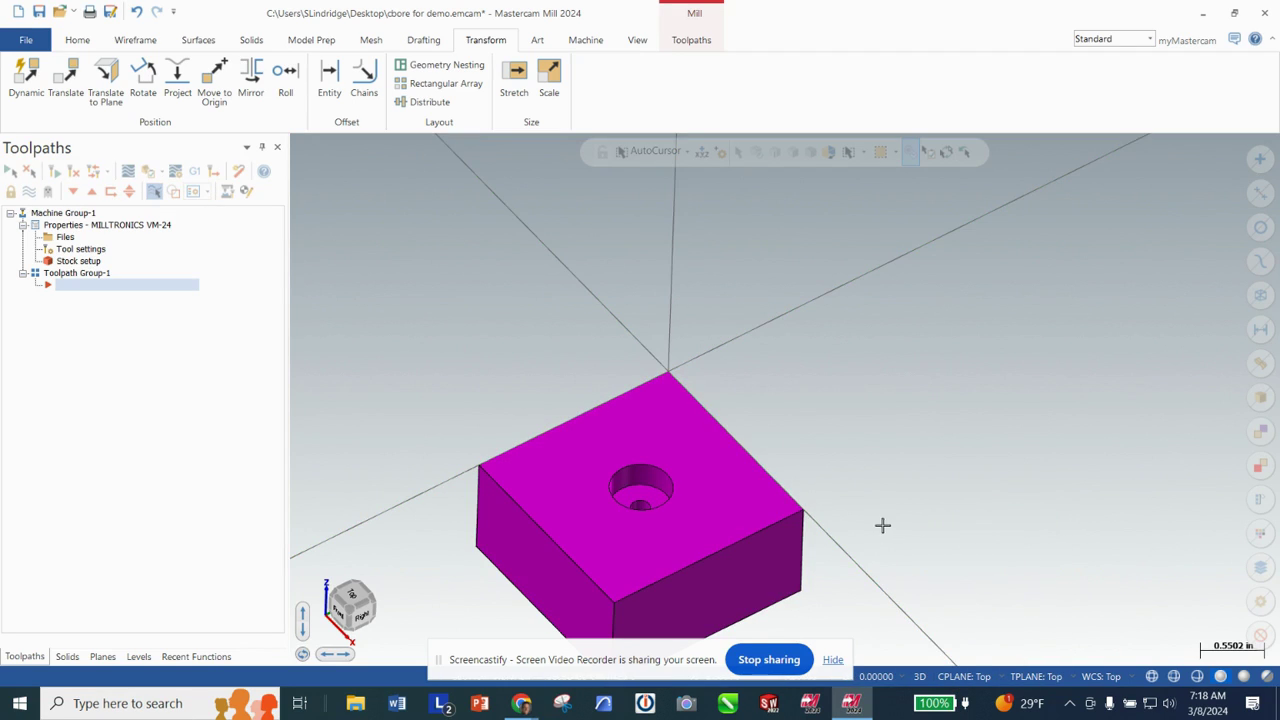
# Step: Fit the block to the view and open the Machine Group Setup tool settings
pyautogui.rightClick(611, 316)
pyautogui.click(645, 380)
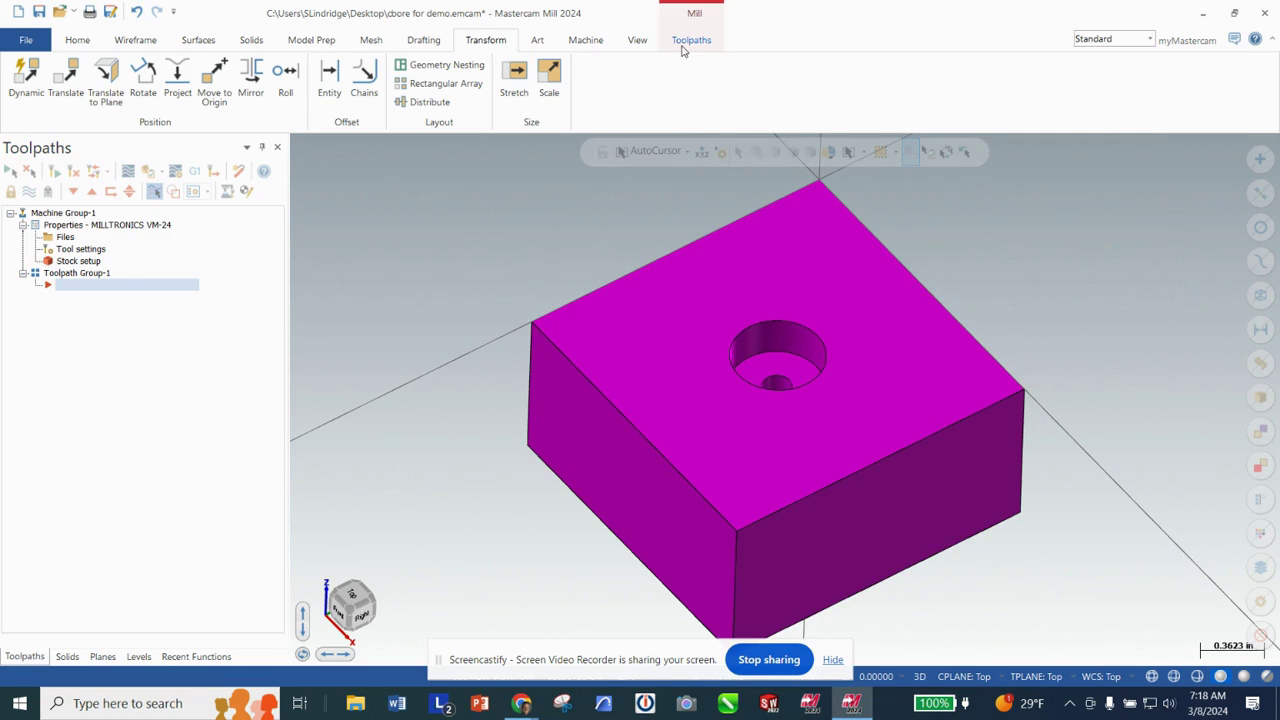
pyautogui.click(586, 42)
pyautogui.click(24, 95)
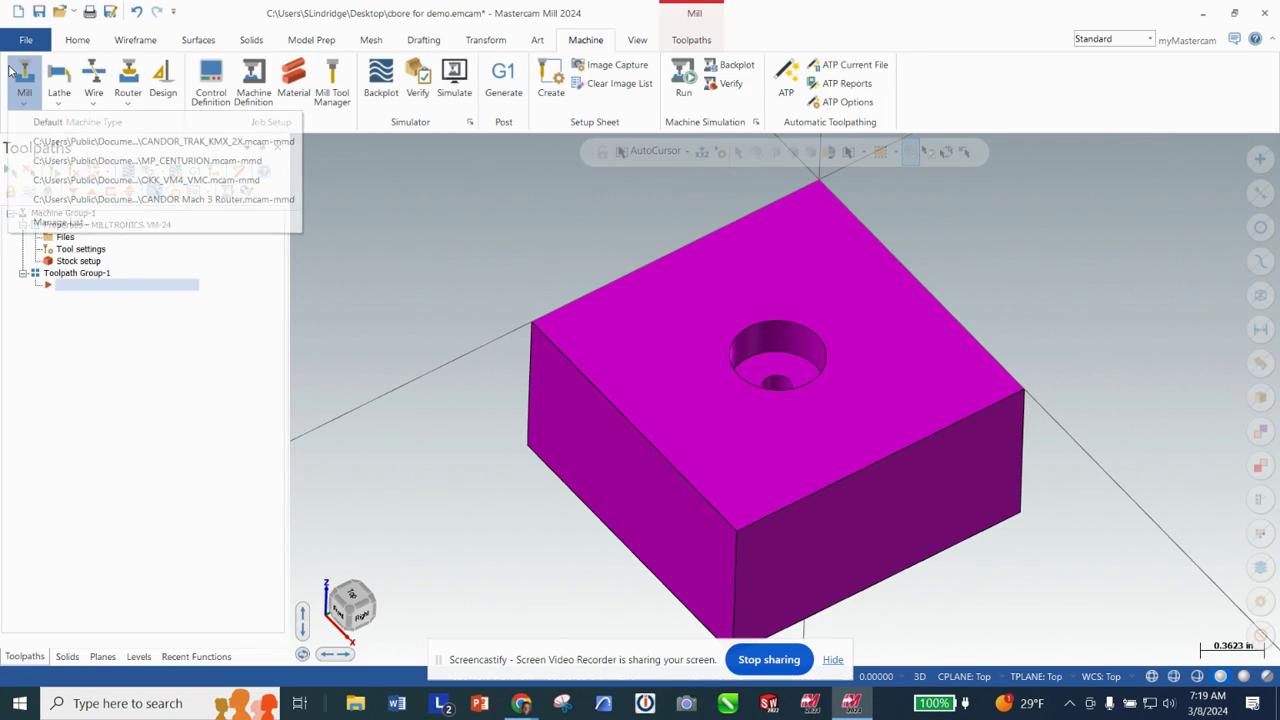
pyautogui.click(398, 216)
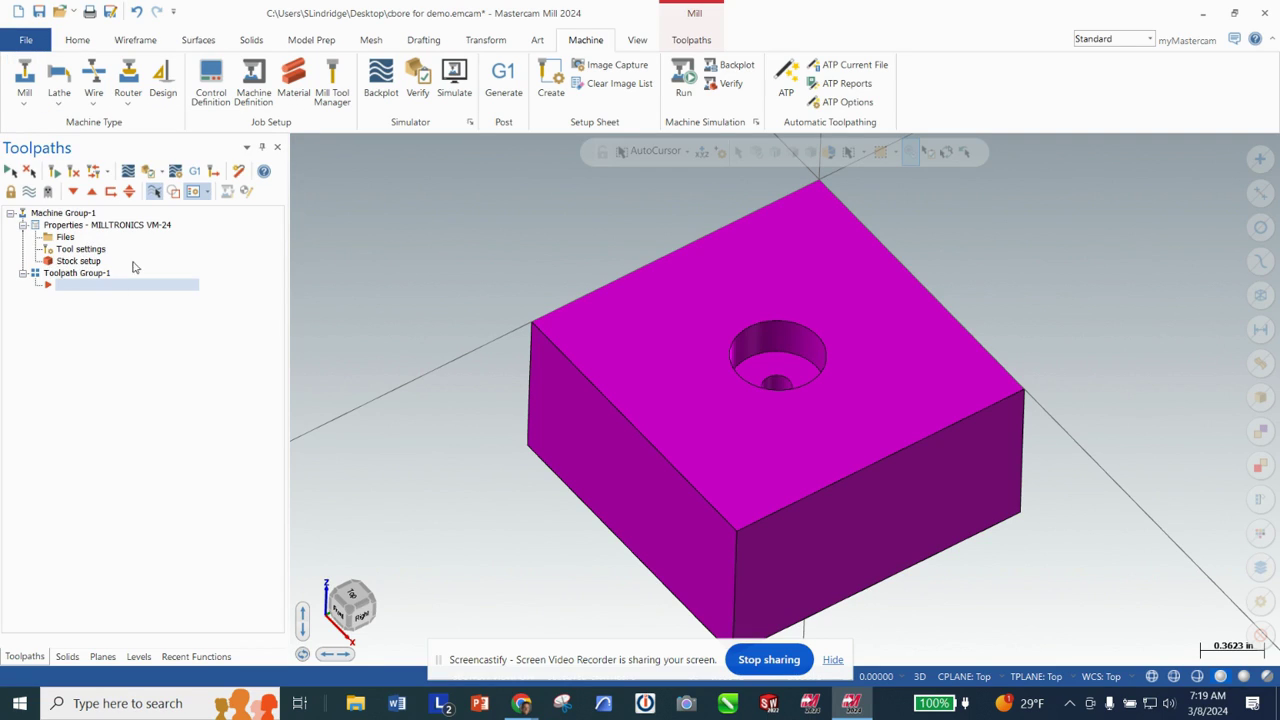
pyautogui.click(56, 250)
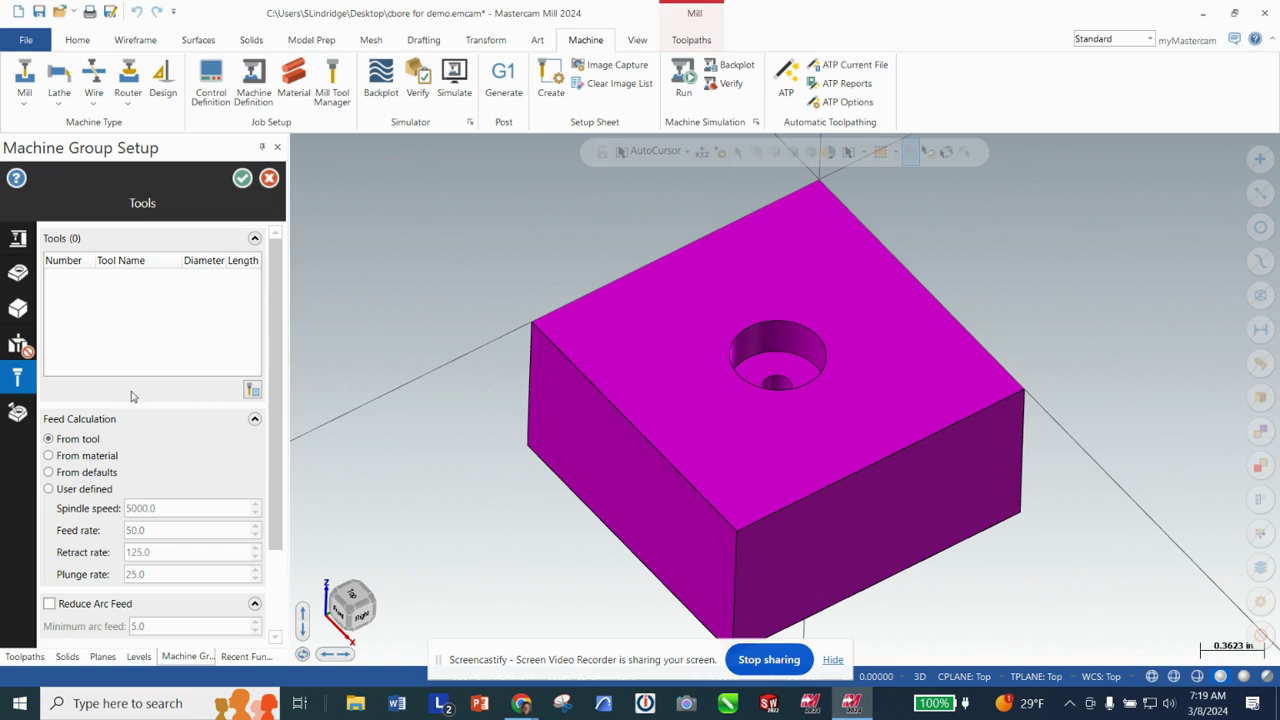
# Step: Enable sequential tool numbers, duplicate-number warnings, and modal overrides for clearance and retract
pyautogui.scroll(-3, 104, 421)
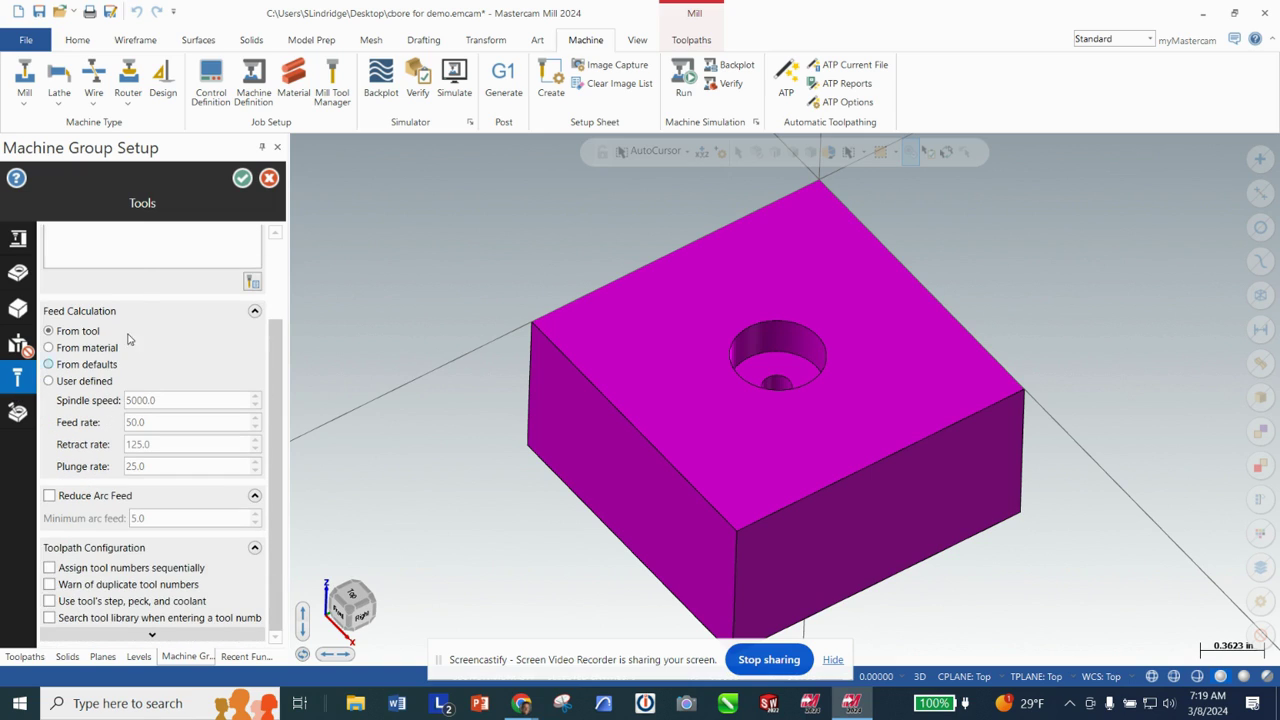
pyautogui.click(49, 568)
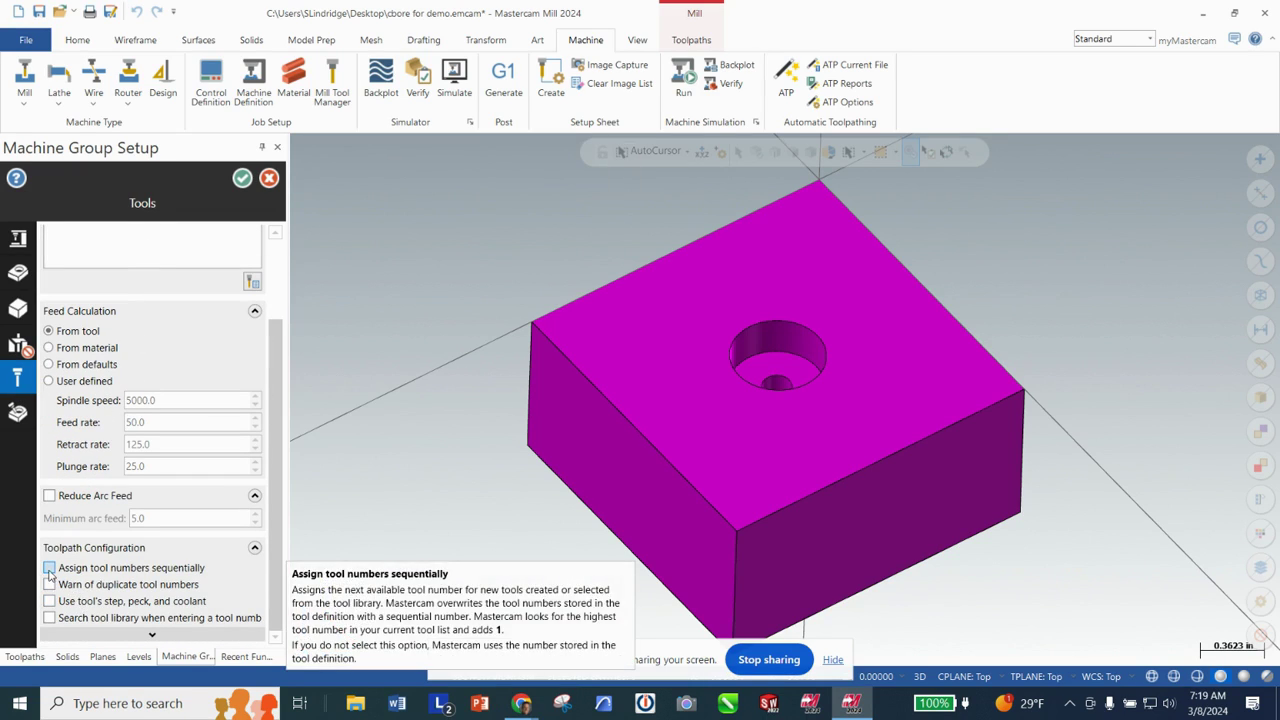
pyautogui.click(50, 585)
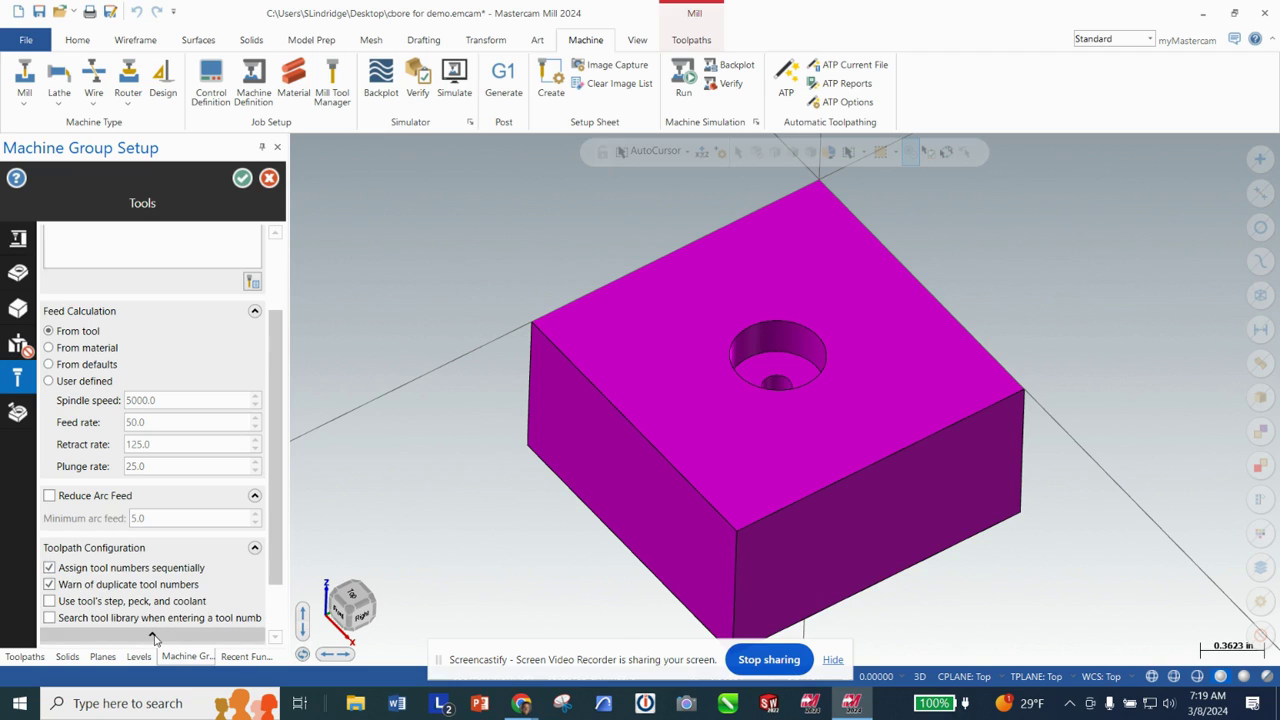
pyautogui.scroll(-2, 150, 597)
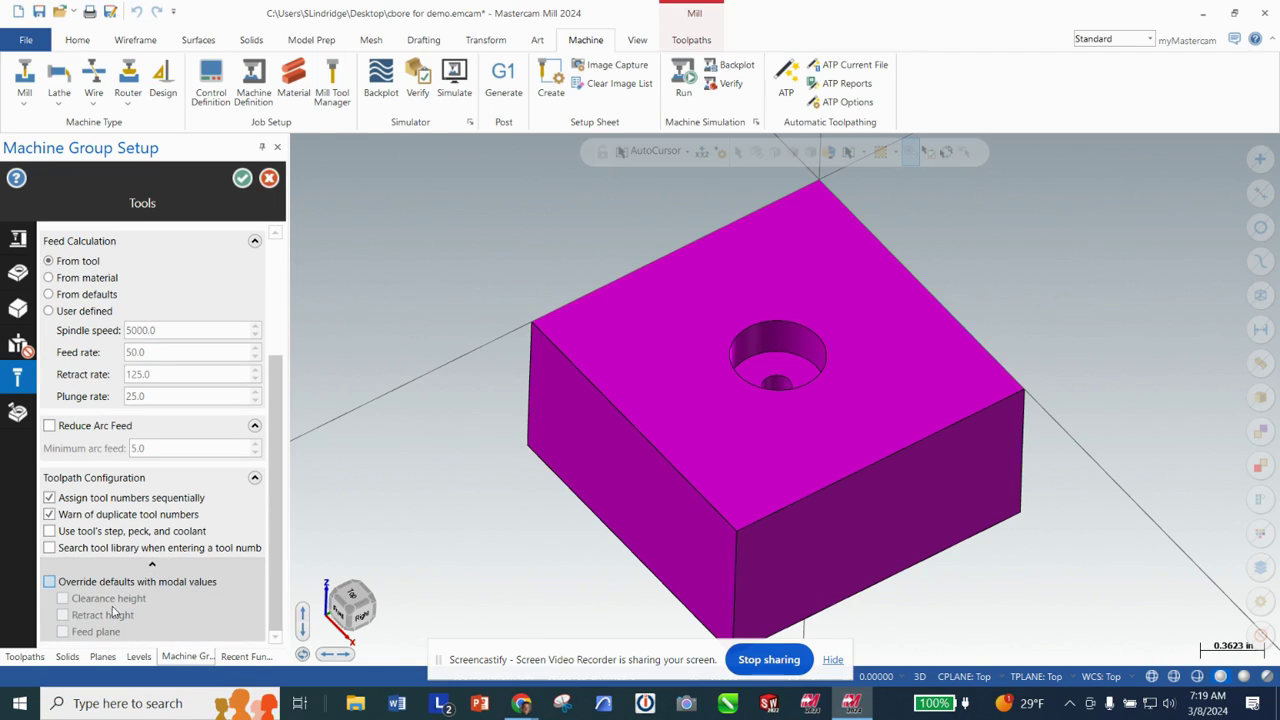
pyautogui.click(50, 584)
pyautogui.click(62, 598)
pyautogui.click(62, 614)
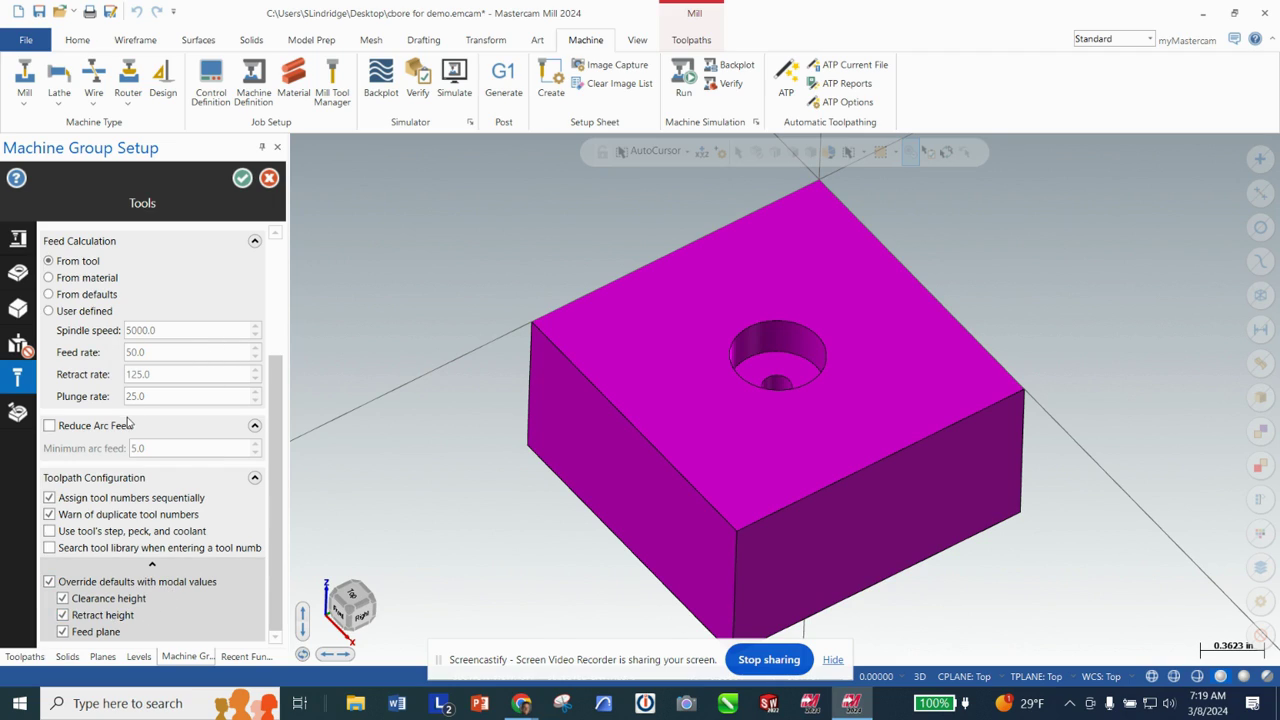
pyautogui.moveTo(27, 313)
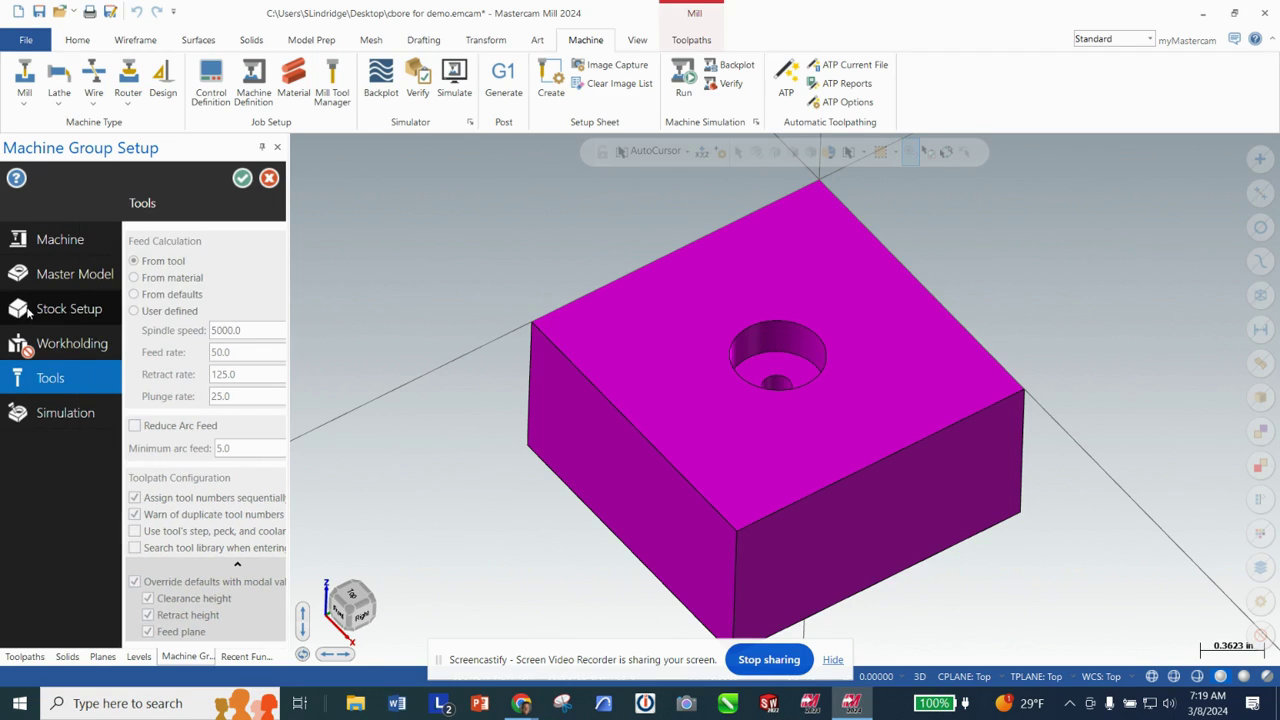
pyautogui.click(27, 313)
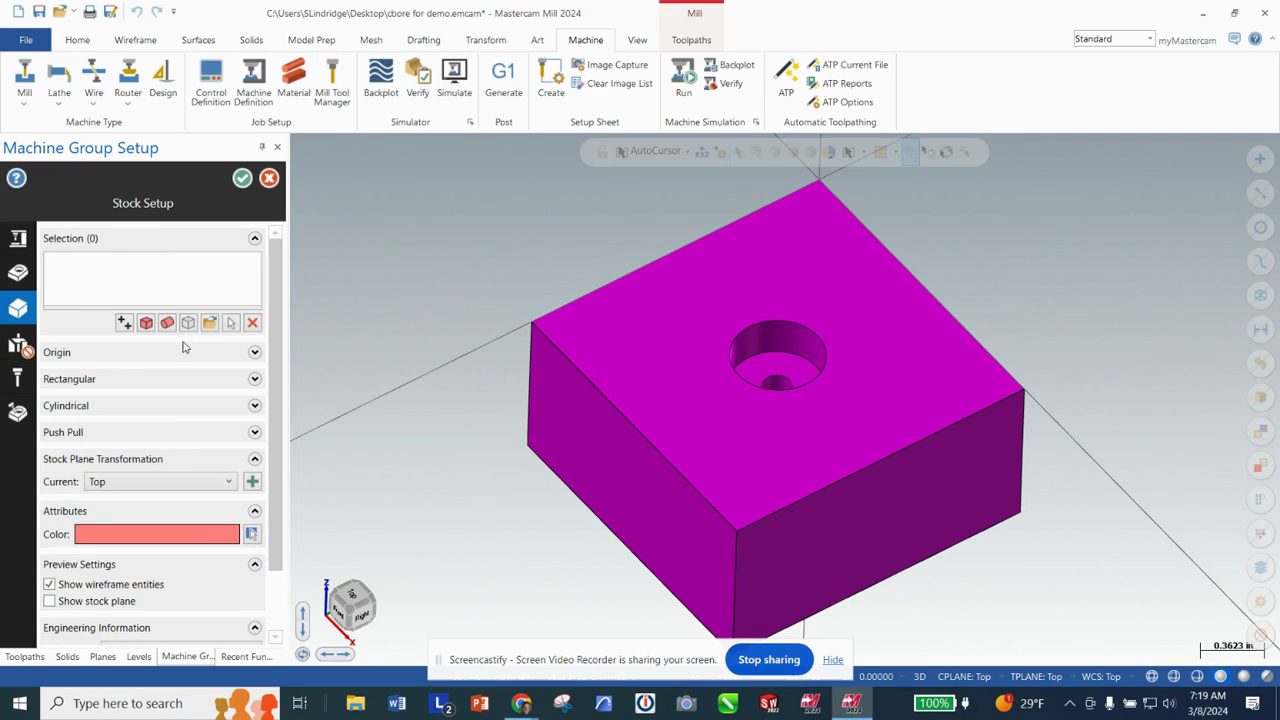
# Step: Size the stock from the solid to 2.0 × 2.0 × 1.0 with origin X 0, Y 0
pyautogui.click(146, 323)
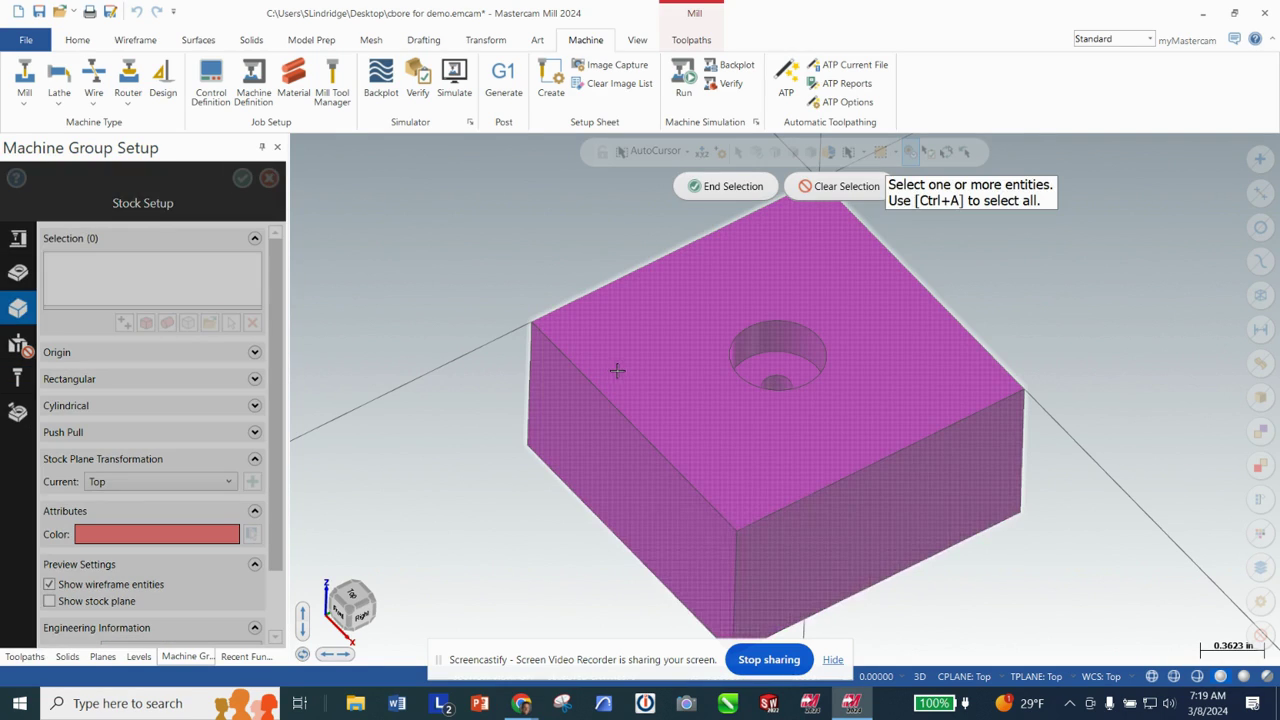
pyautogui.click(725, 186)
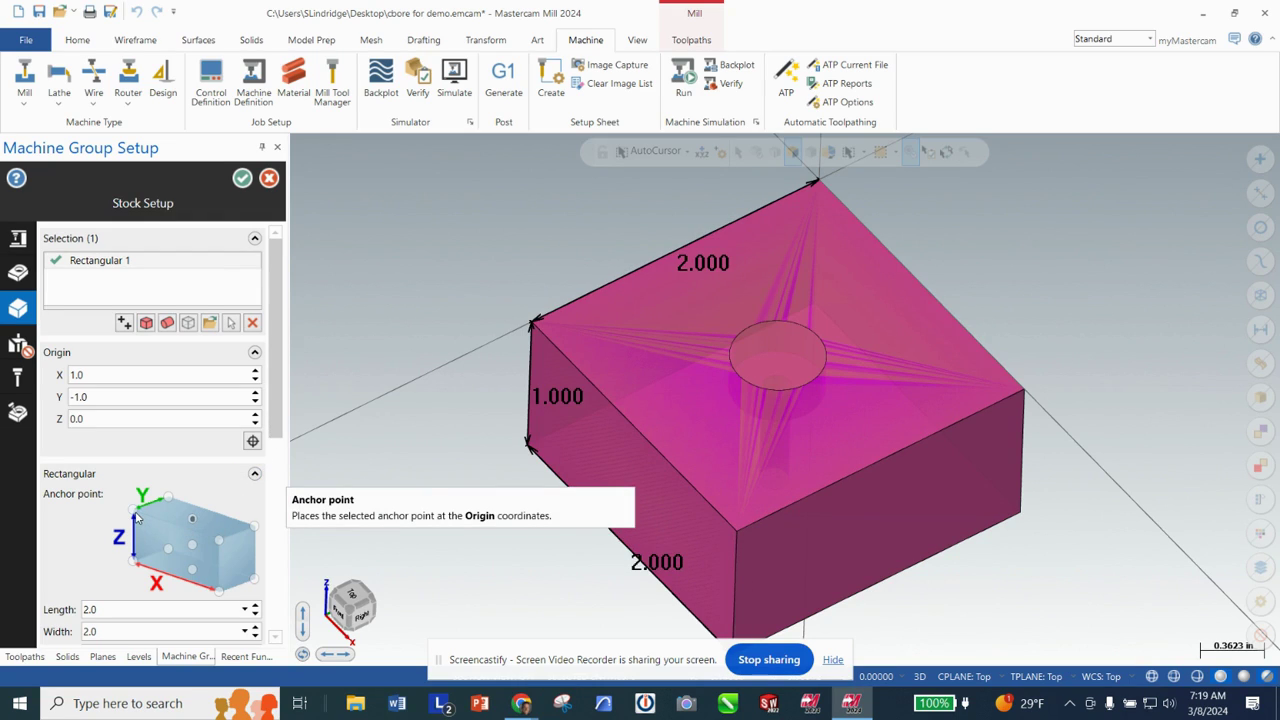
pyautogui.click(136, 515)
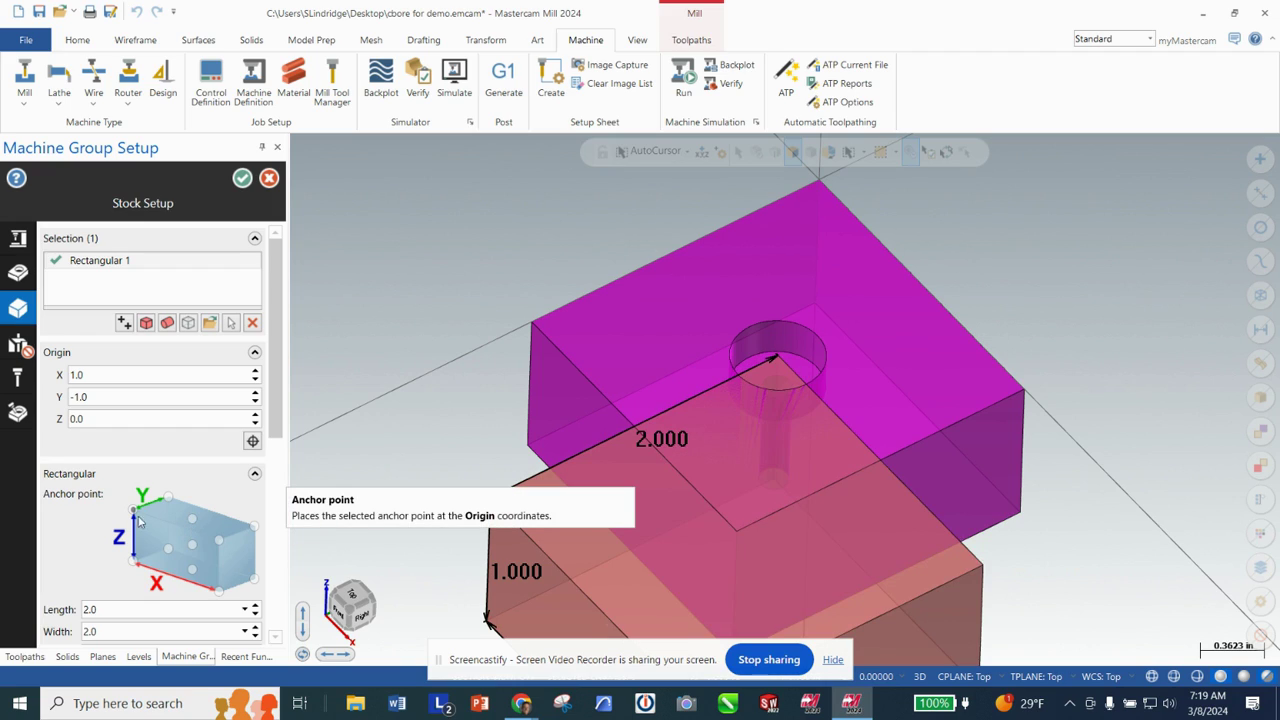
pyautogui.doubleClick(80, 374)
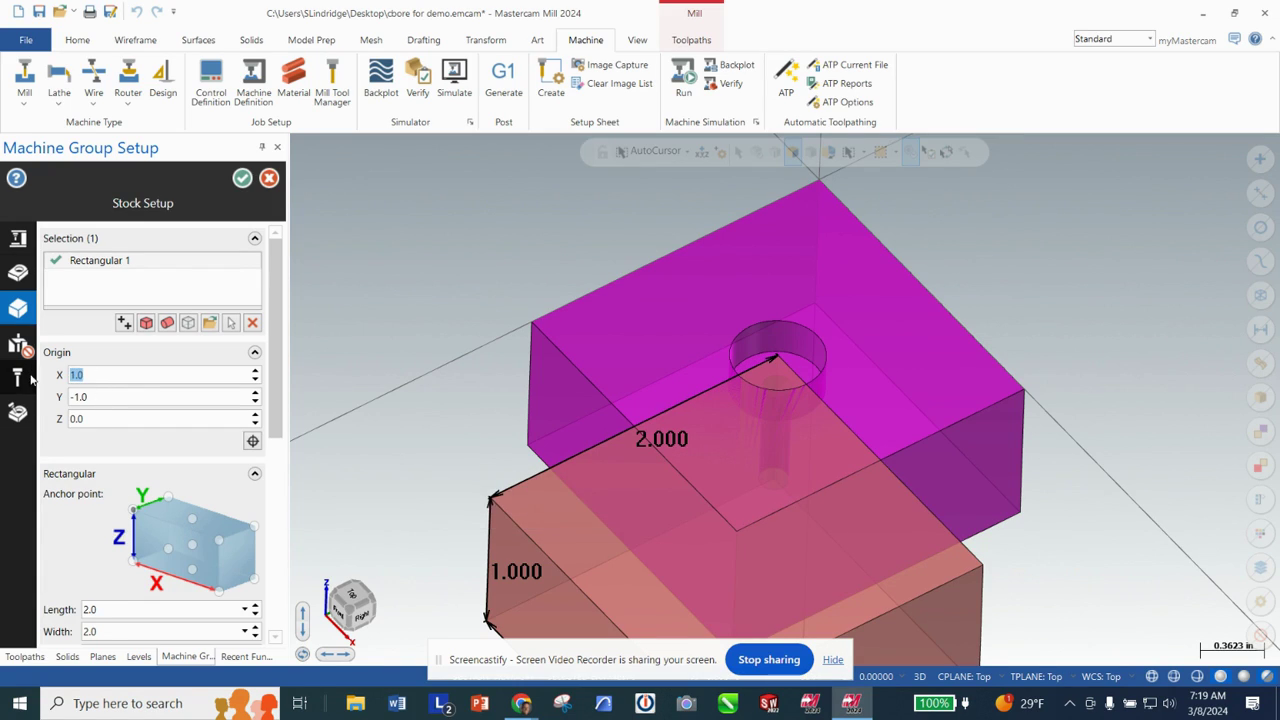
pyautogui.write('0')
pyautogui.click(72, 393)
pyautogui.doubleClick(109, 397)
pyautogui.write('0')
pyautogui.press('Tab')
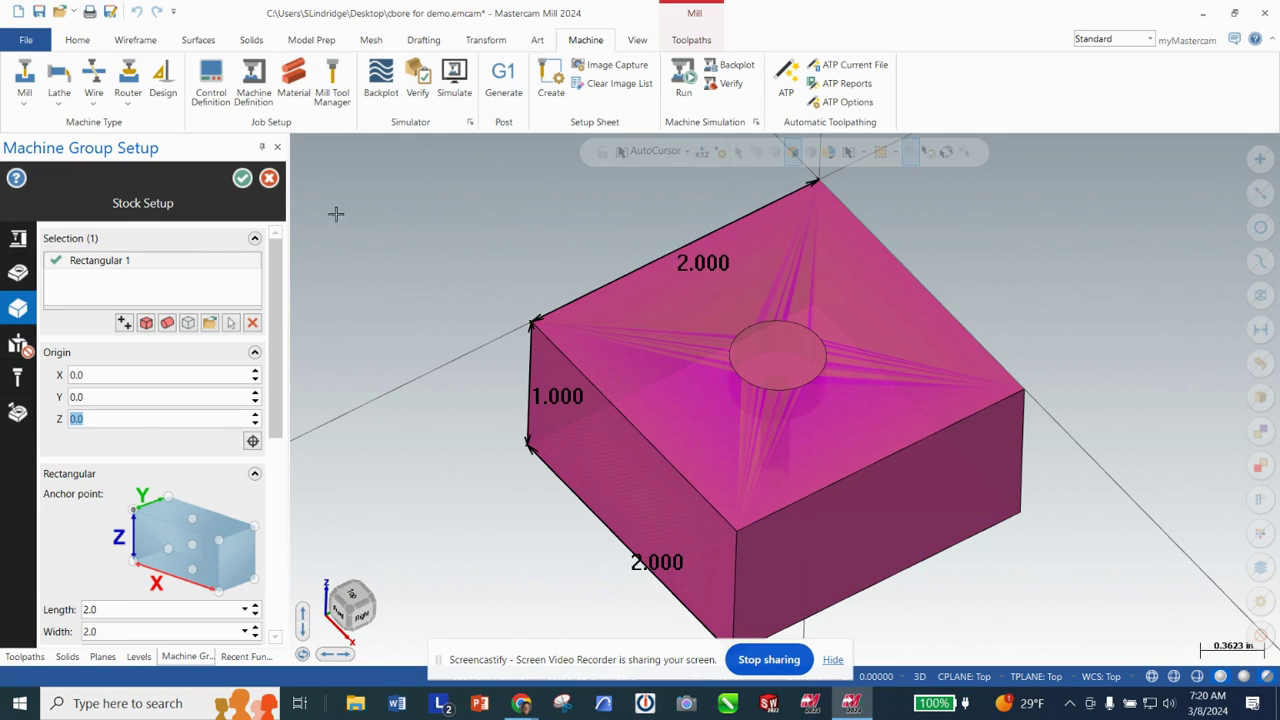
pyautogui.click(244, 181)
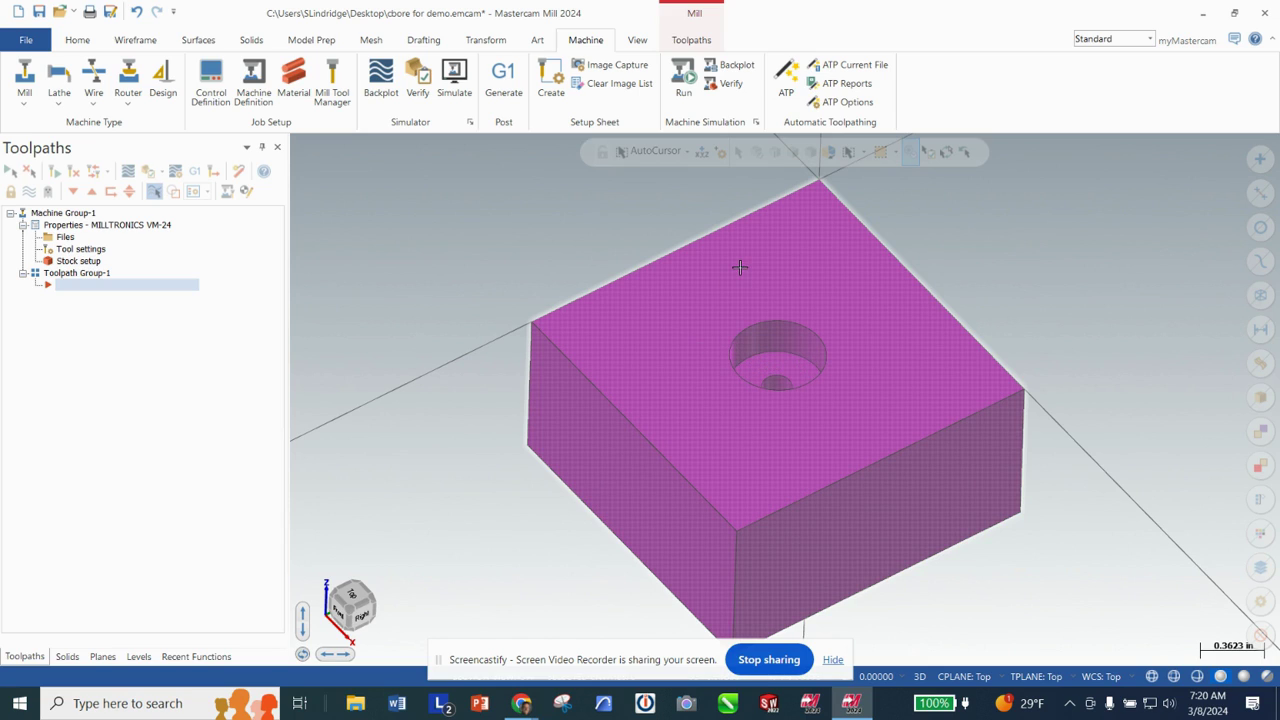
# Step: Create a Drill toolpath using the 0.55 counterbore hole (Solid Arc 1) as its feature
pyautogui.click(691, 40)
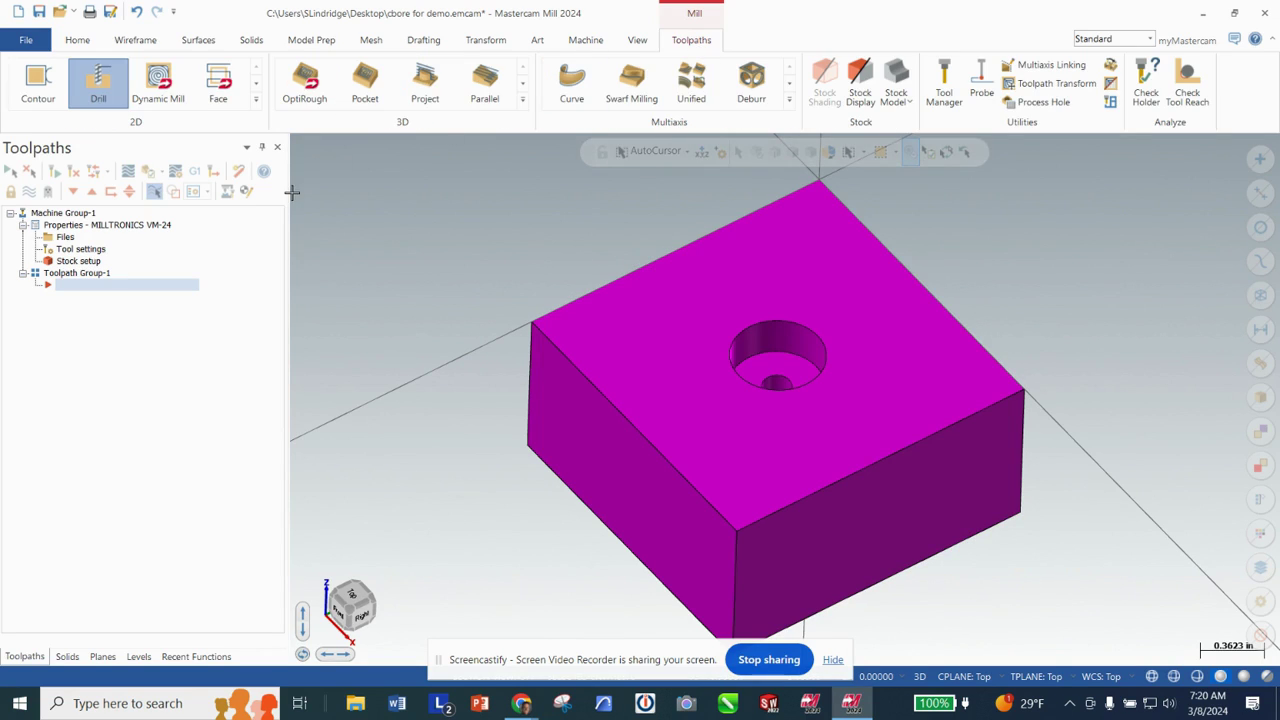
pyautogui.click(100, 95)
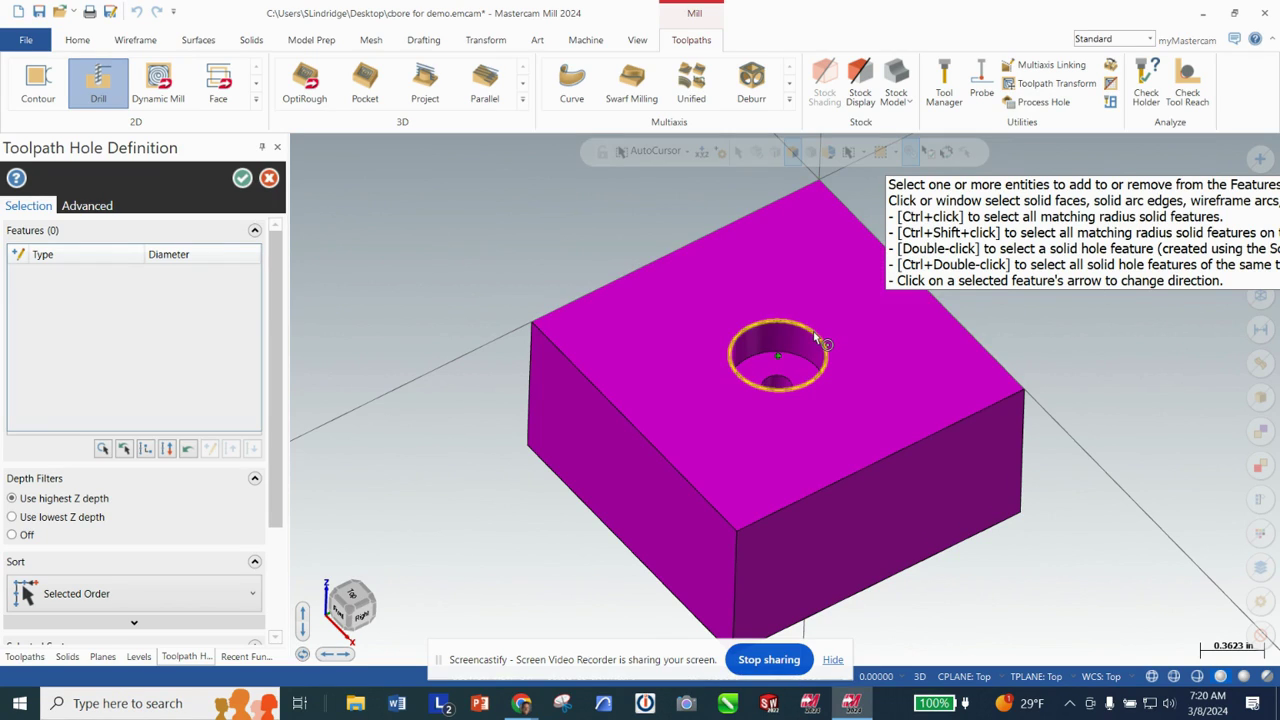
pyautogui.click(817, 340)
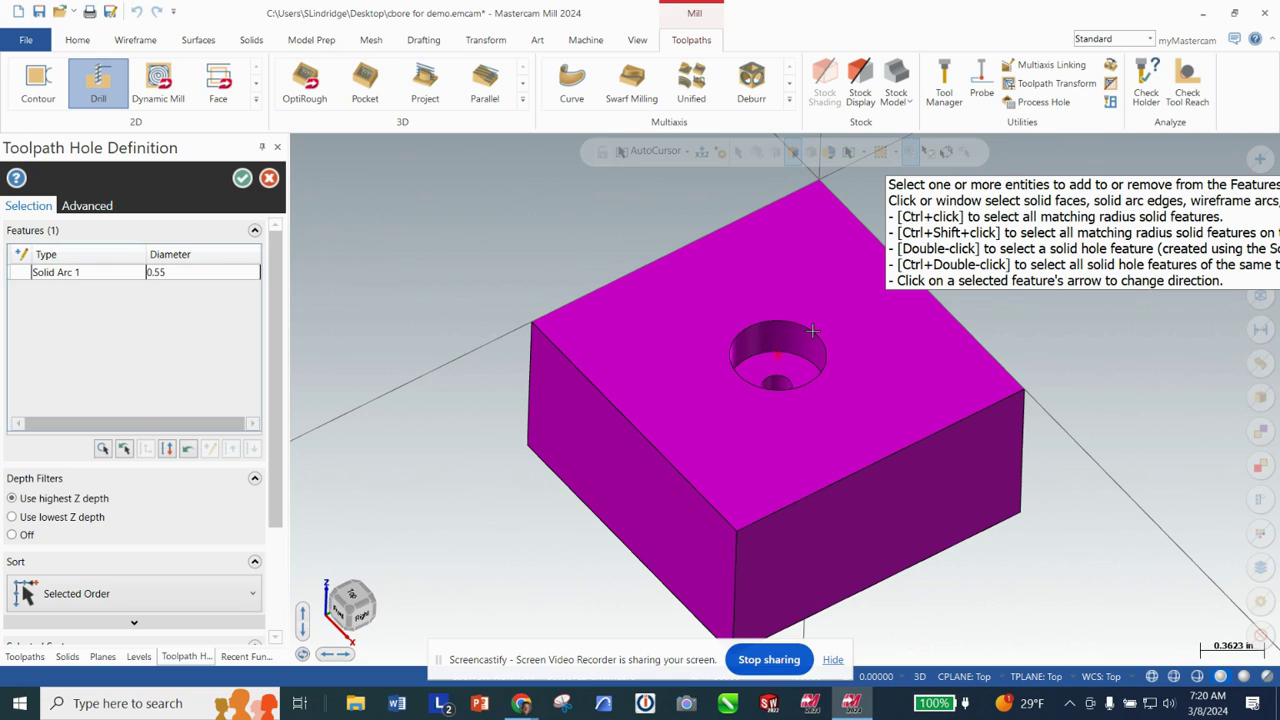
pyautogui.click(242, 180)
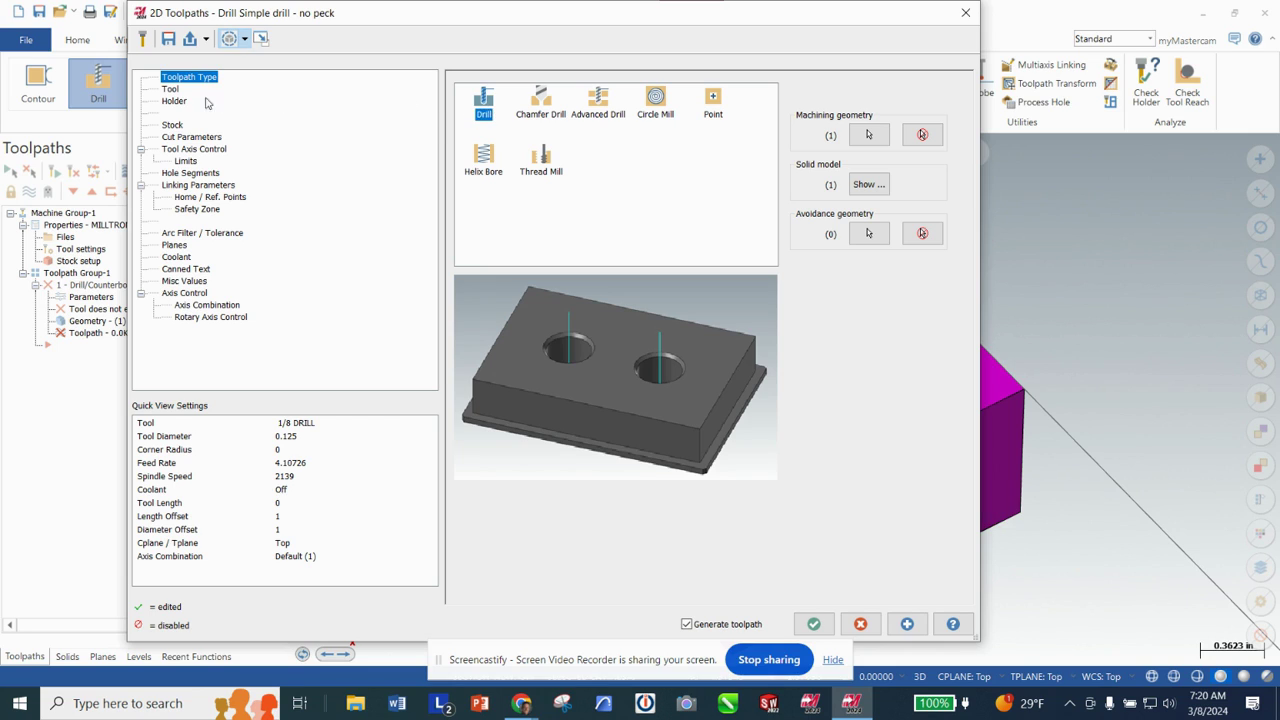
# Step: Filter the tool library to spot drills with diameter equal to 0.375
pyautogui.click(170, 90)
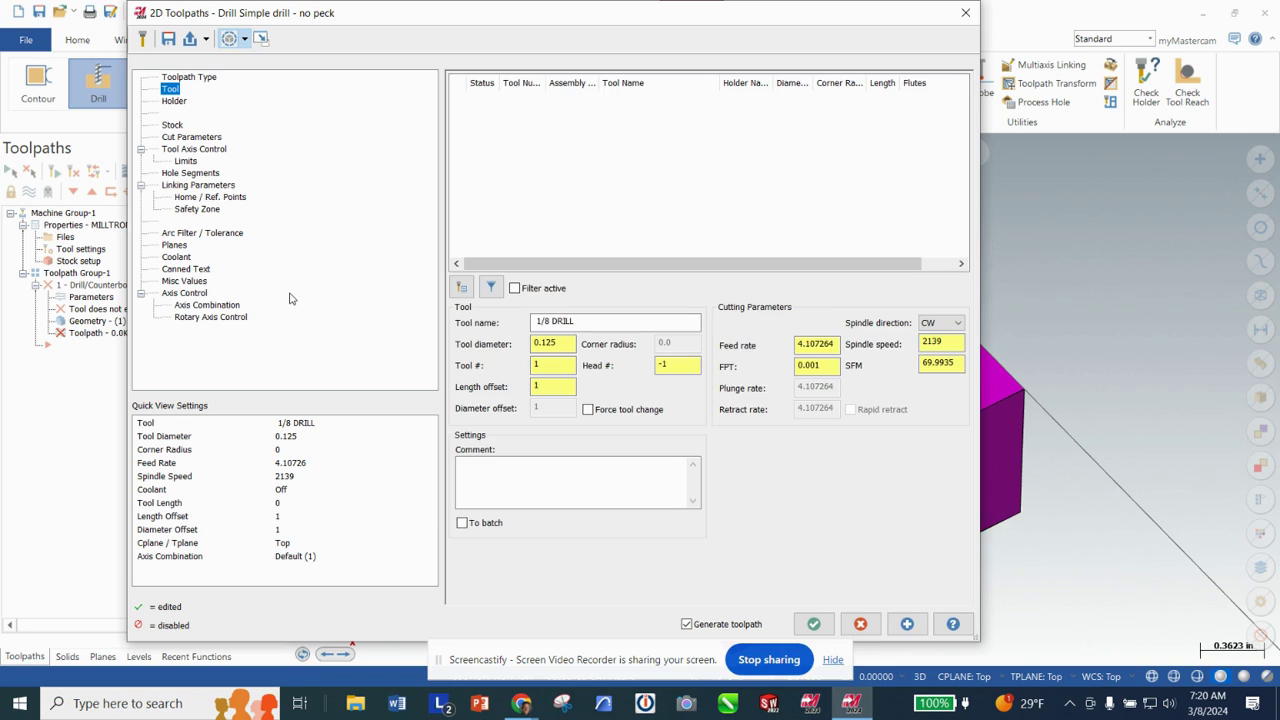
pyautogui.click(461, 289)
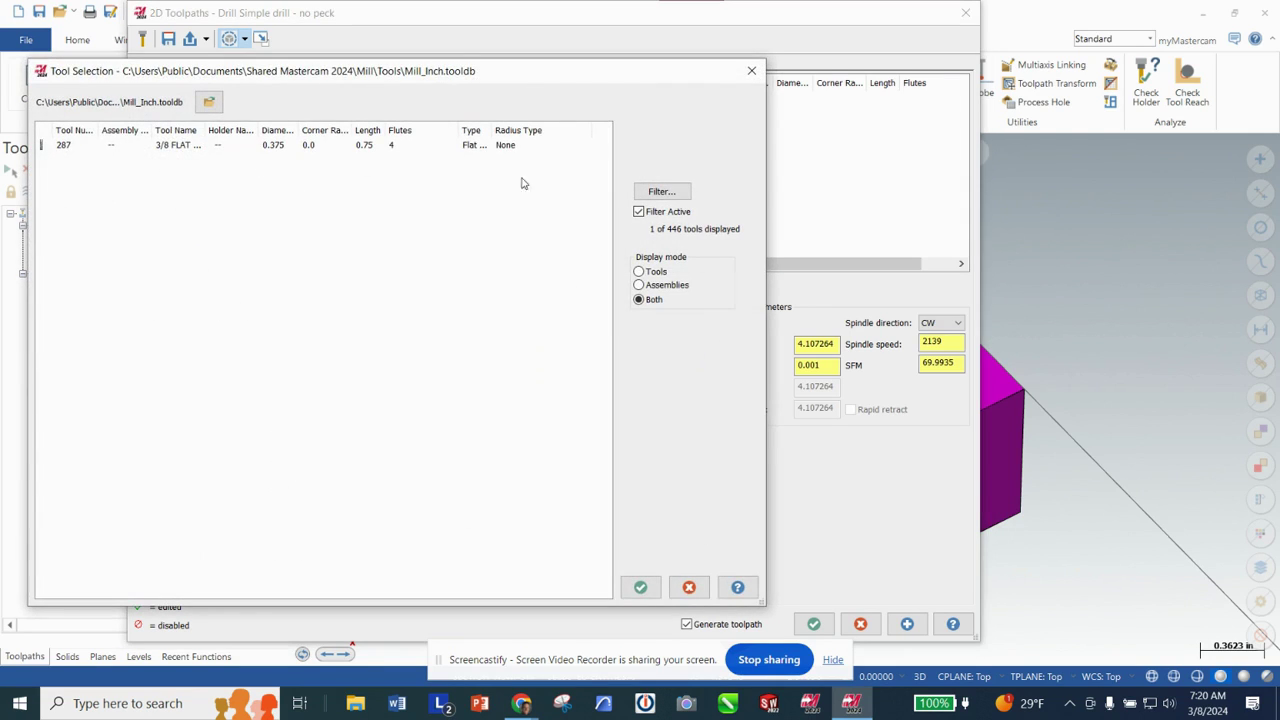
pyautogui.click(661, 191)
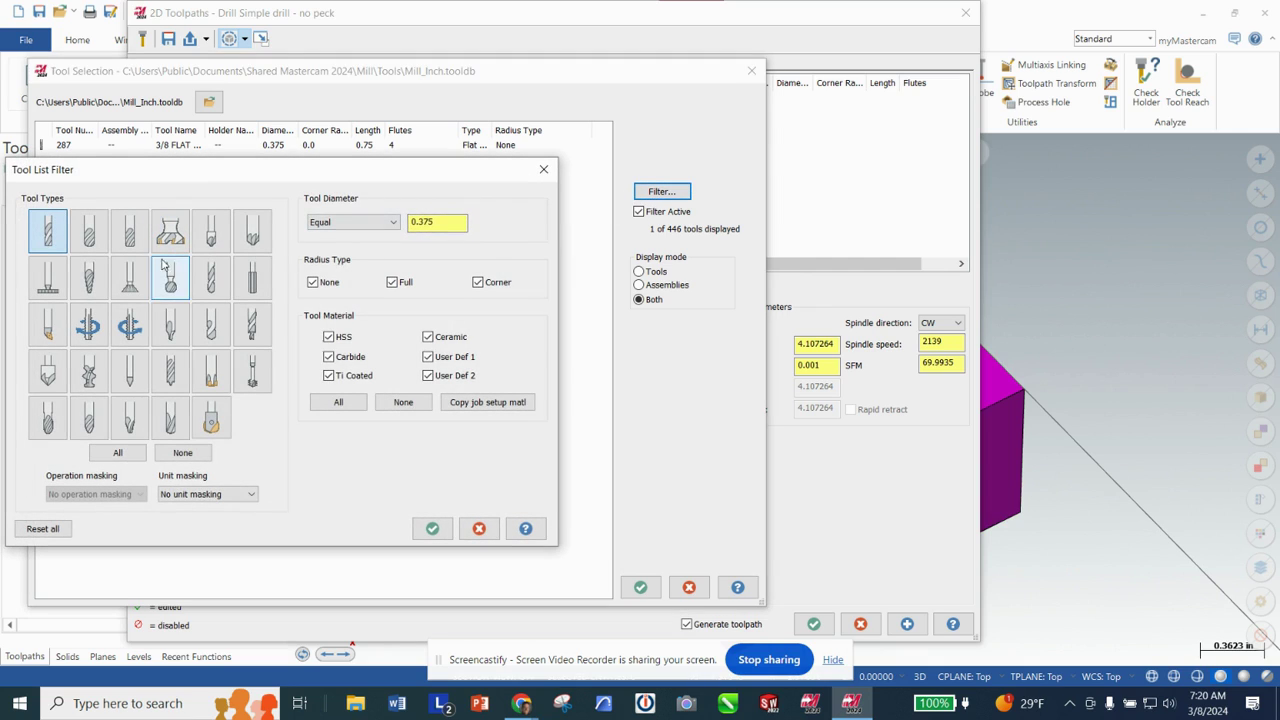
pyautogui.click(210, 325)
pyautogui.doubleClick(413, 222)
pyautogui.click(390, 222)
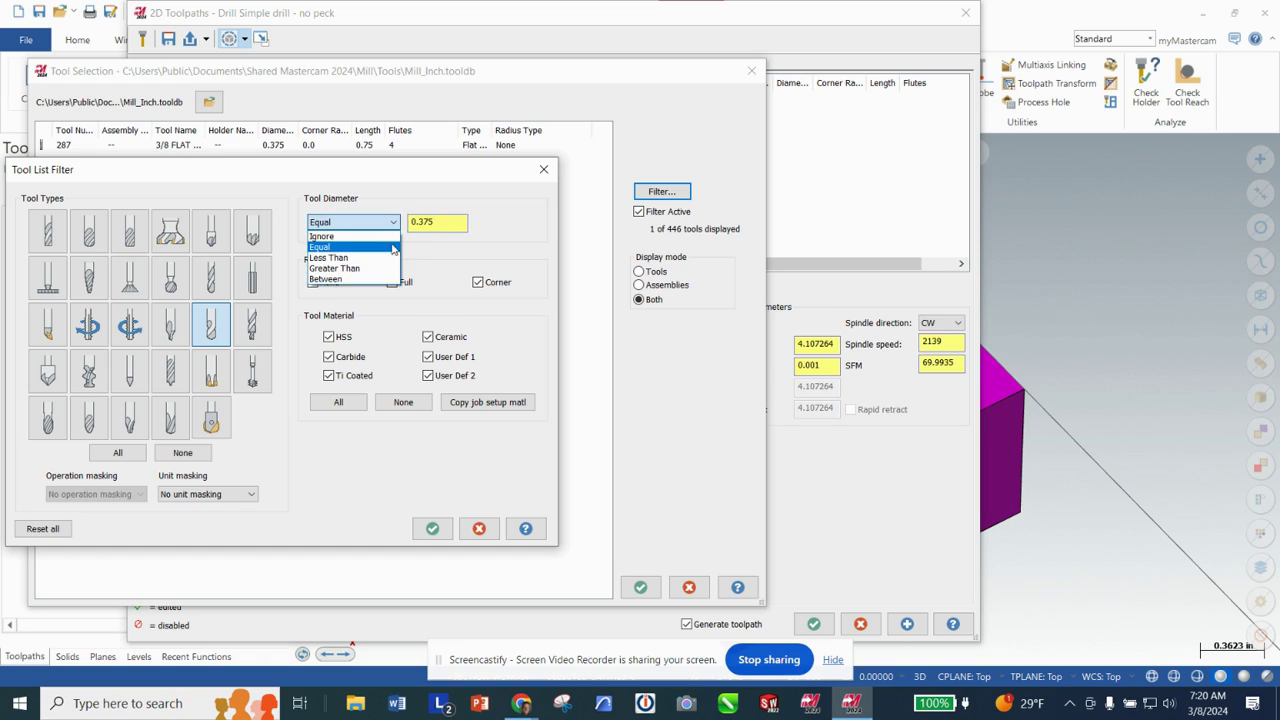
pyautogui.click(379, 250)
pyautogui.press('Tab')
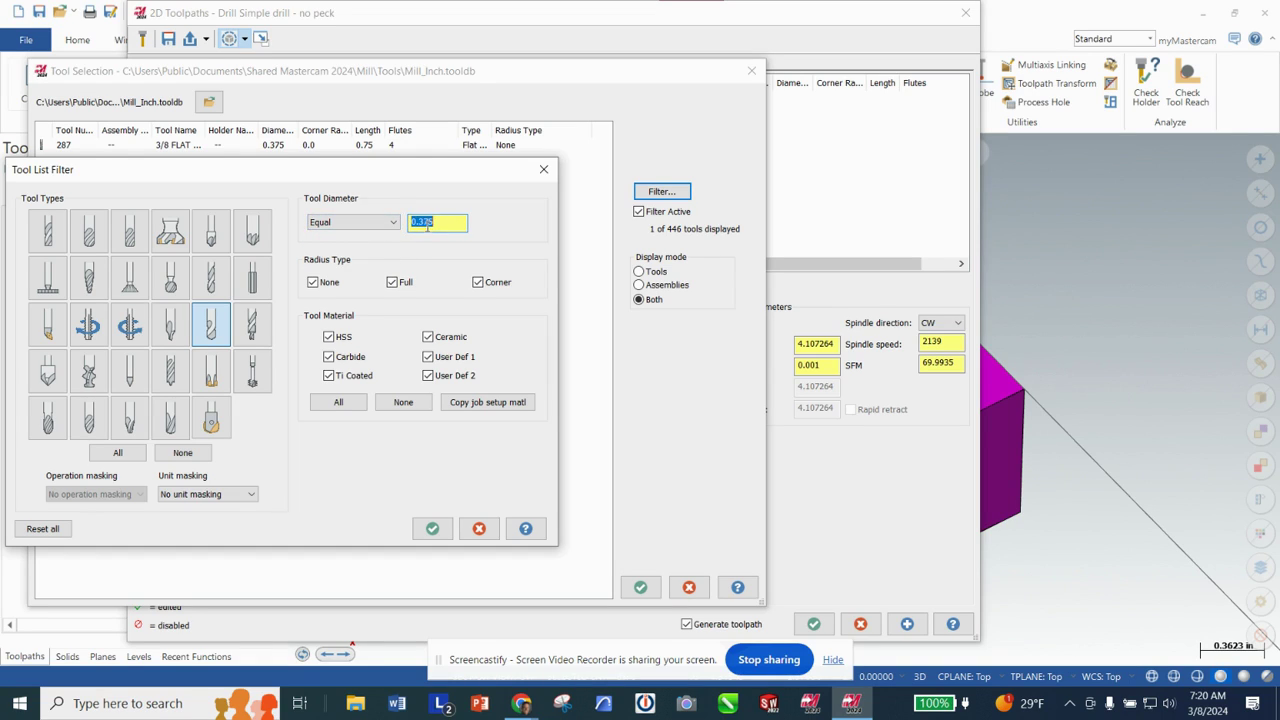
pyautogui.click(432, 528)
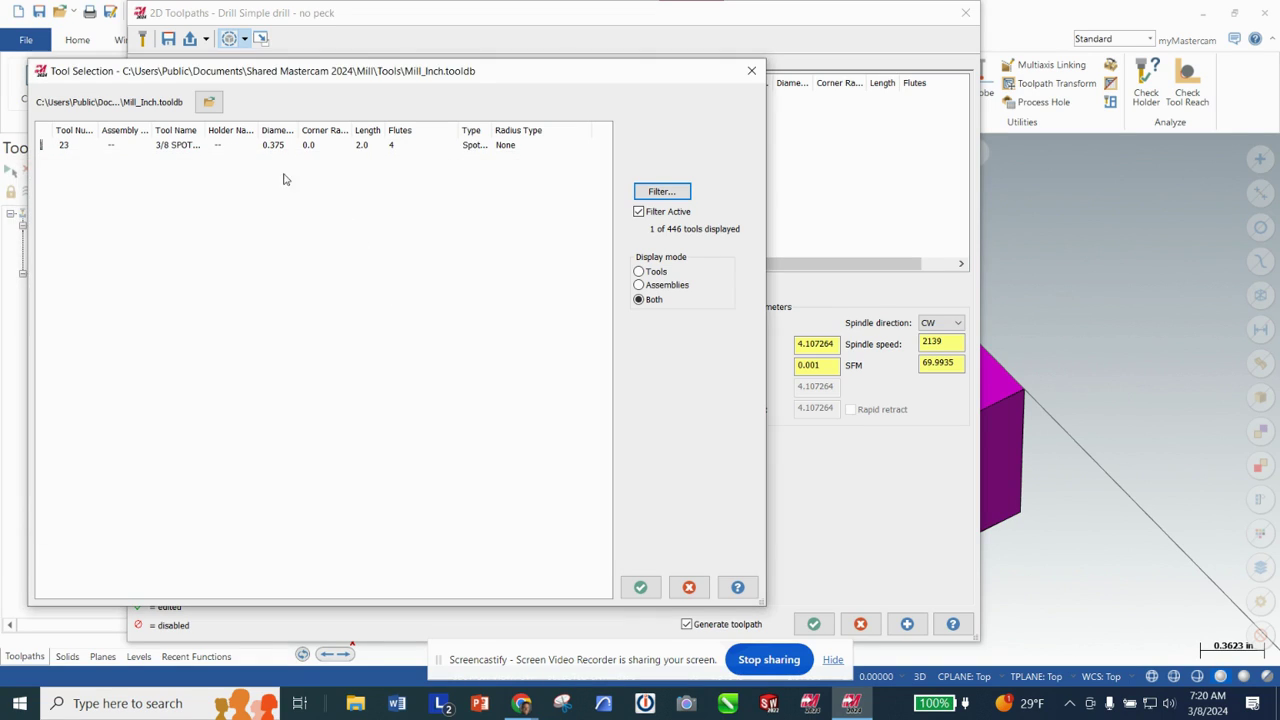
# Step: Assign the 3/8 SPOTDRILL as tool #1 at 4074 rpm and 65.1947 feed
pyautogui.click(183, 150)
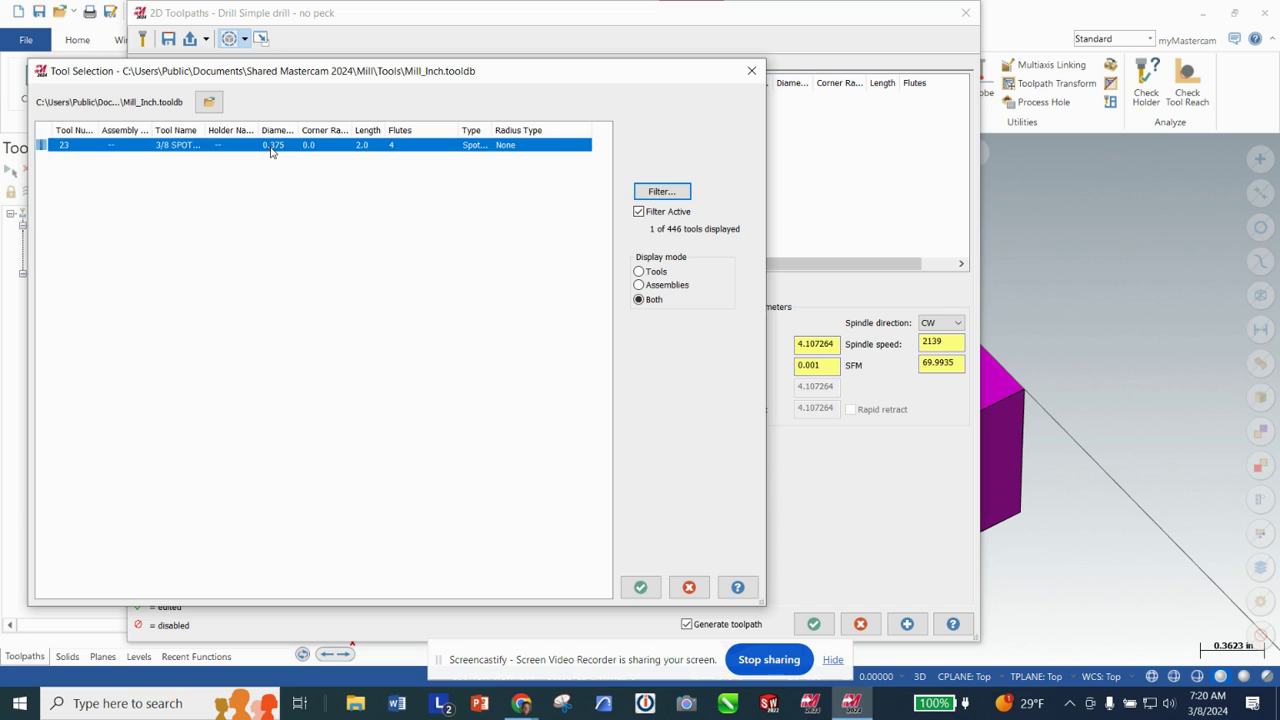
pyautogui.click(636, 586)
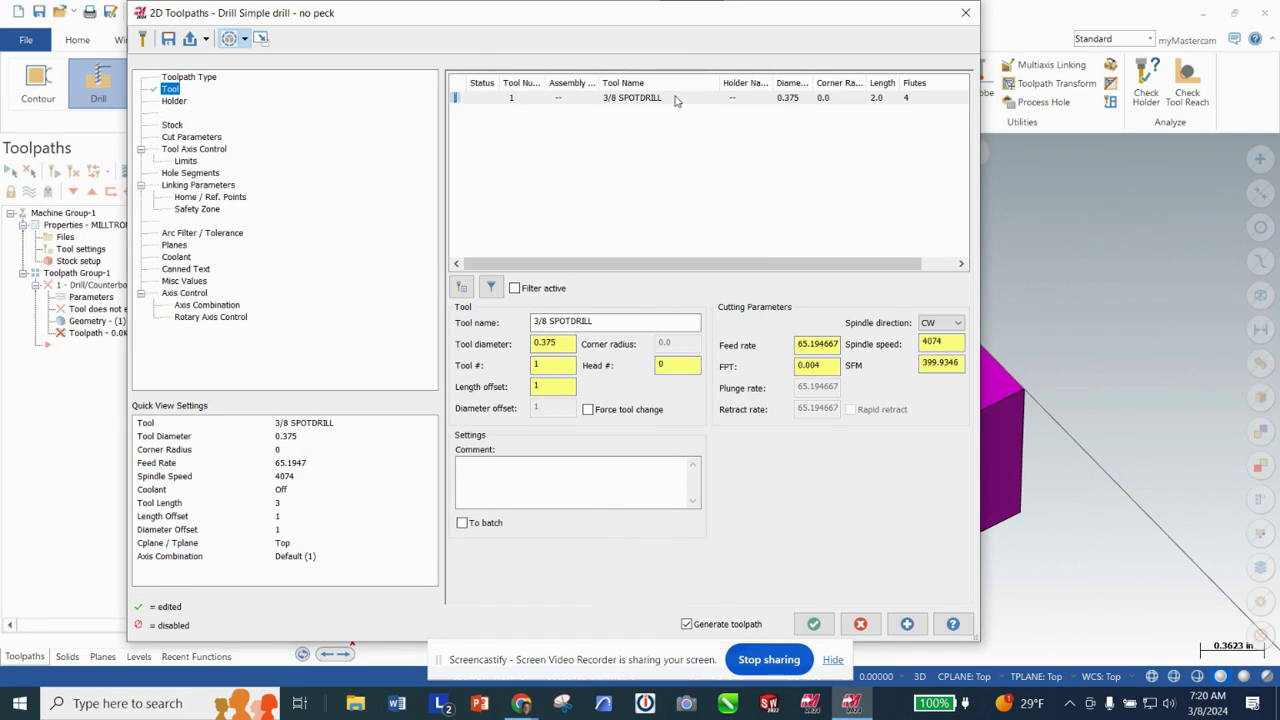
pyautogui.click(632, 99)
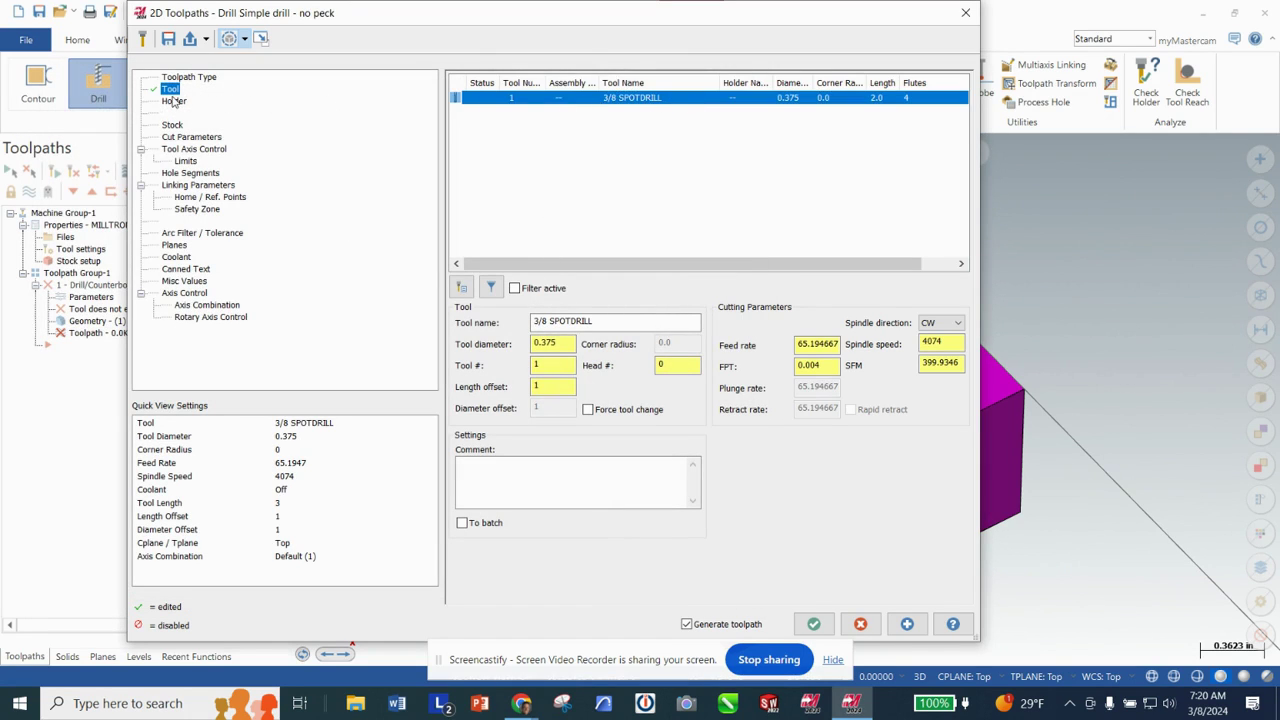
pyautogui.click(190, 137)
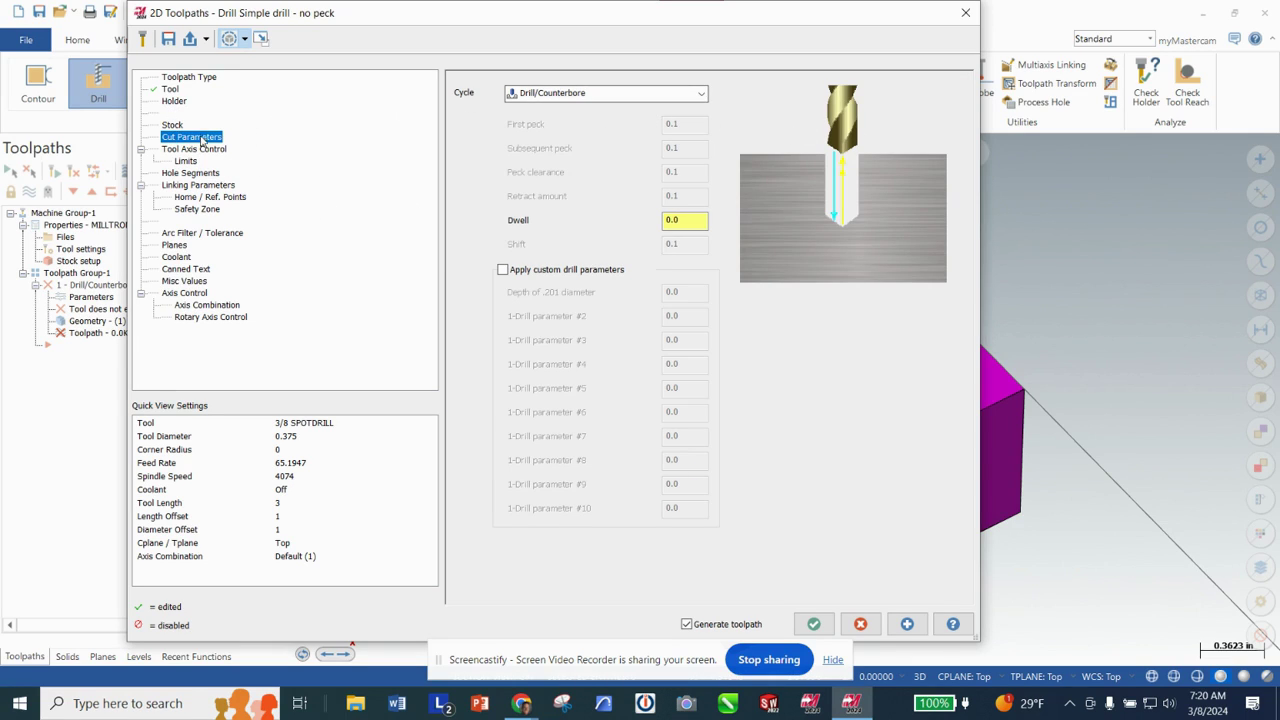
# Step: Turn on clearance and set clearance, retract, top of stock and depth to Absolute
pyautogui.click(192, 185)
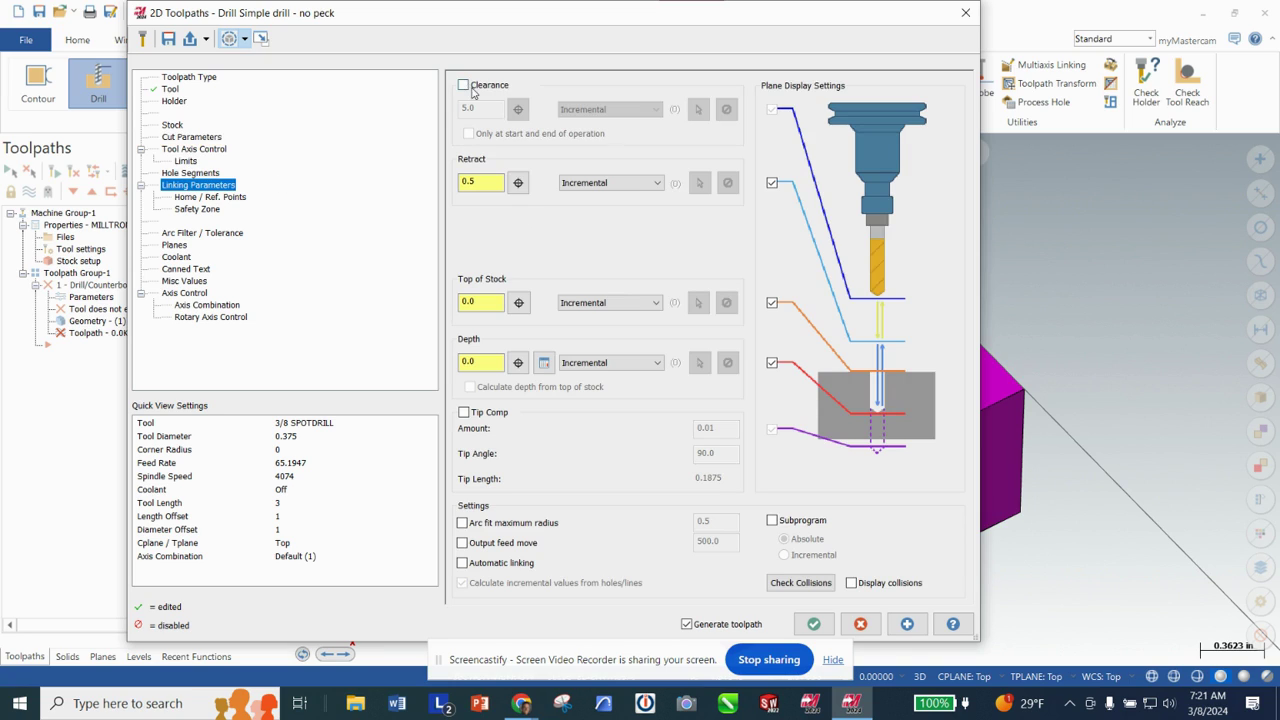
pyautogui.click(463, 85)
pyautogui.click(610, 109)
pyautogui.click(598, 121)
pyautogui.click(618, 184)
pyautogui.click(590, 195)
pyautogui.click(618, 303)
pyautogui.click(619, 315)
pyautogui.click(619, 363)
pyautogui.click(618, 375)
# Step: Enter clearance 2.0, used only at start and end, and retract 0.1
pyautogui.moveTo(493, 116); pyautogui.dragTo(404, 112)
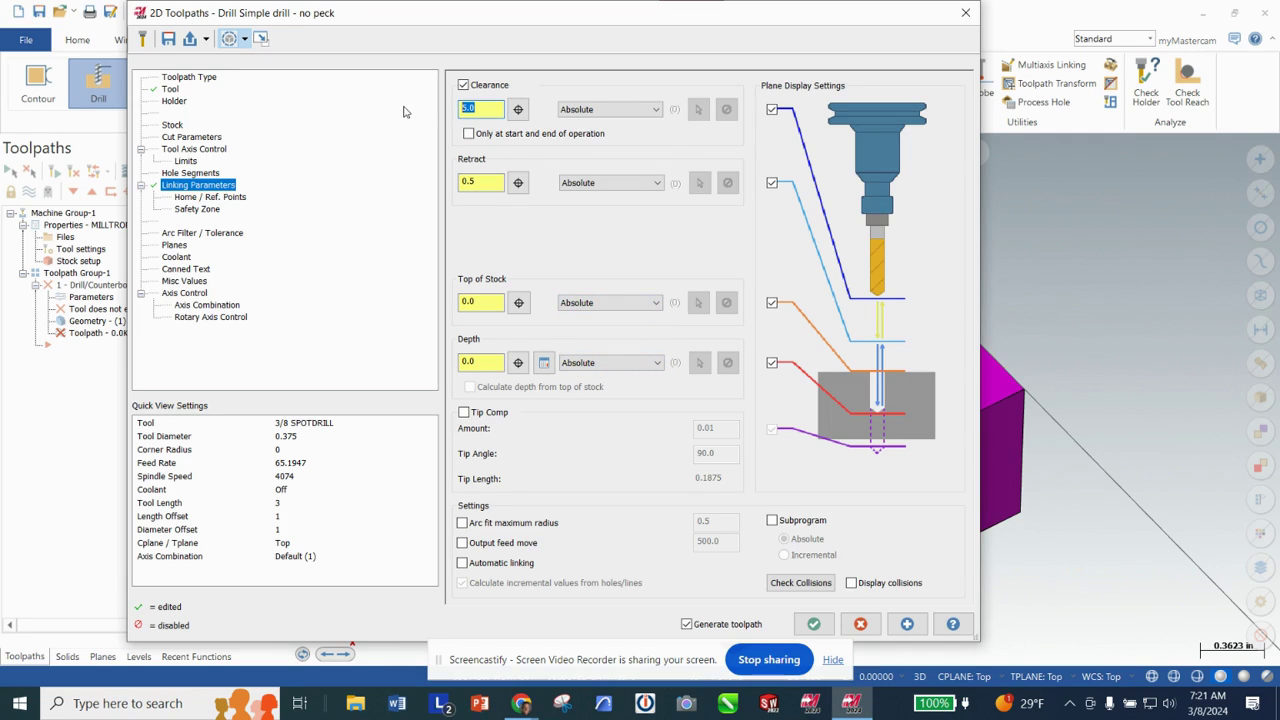
pyautogui.write('2.0')
pyautogui.click(469, 133)
pyautogui.moveTo(482, 182); pyautogui.dragTo(431, 182)
pyautogui.write('.1')
pyautogui.click(477, 301)
pyautogui.click(545, 363)
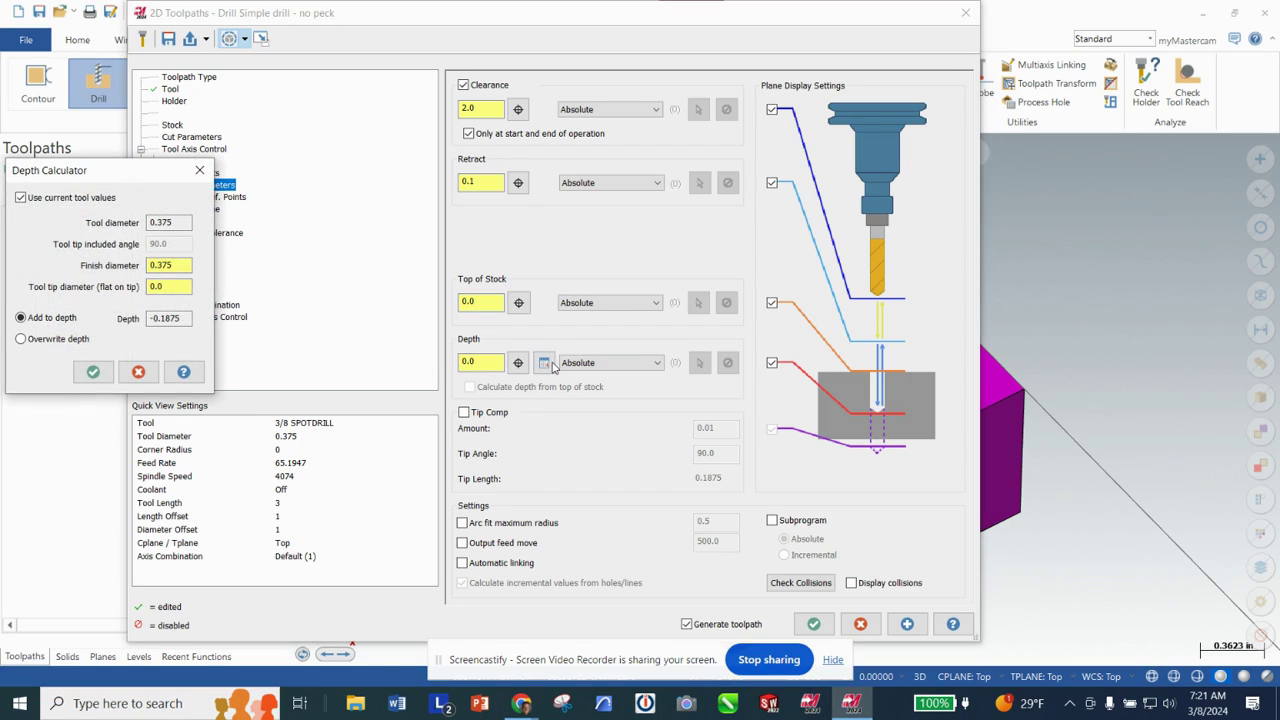
# Step: Set an 11/64 finish diameter for a -0.085937 drill depth and regenerate the toolpath
pyautogui.moveTo(191, 265); pyautogui.dragTo(138, 265)
pyautogui.write('11/64')
pyautogui.press('Tab')
pyautogui.click(183, 318)
pyautogui.click(93, 370)
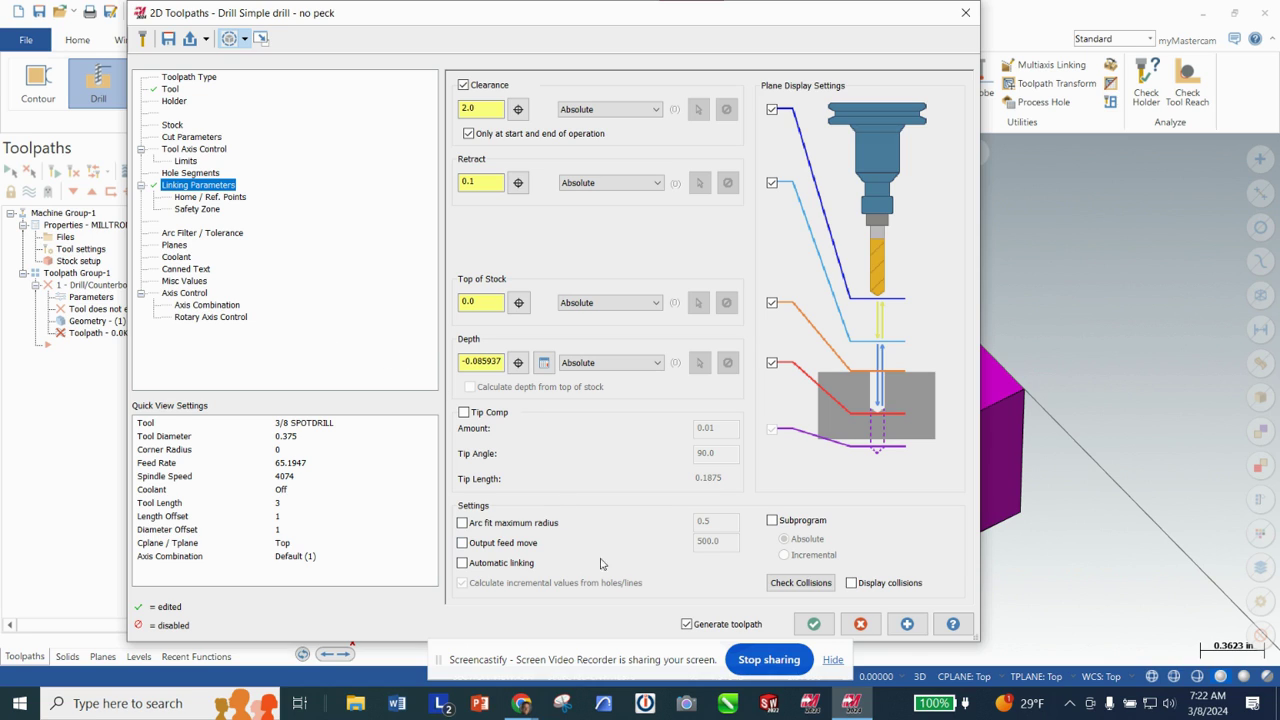
pyautogui.click(812, 623)
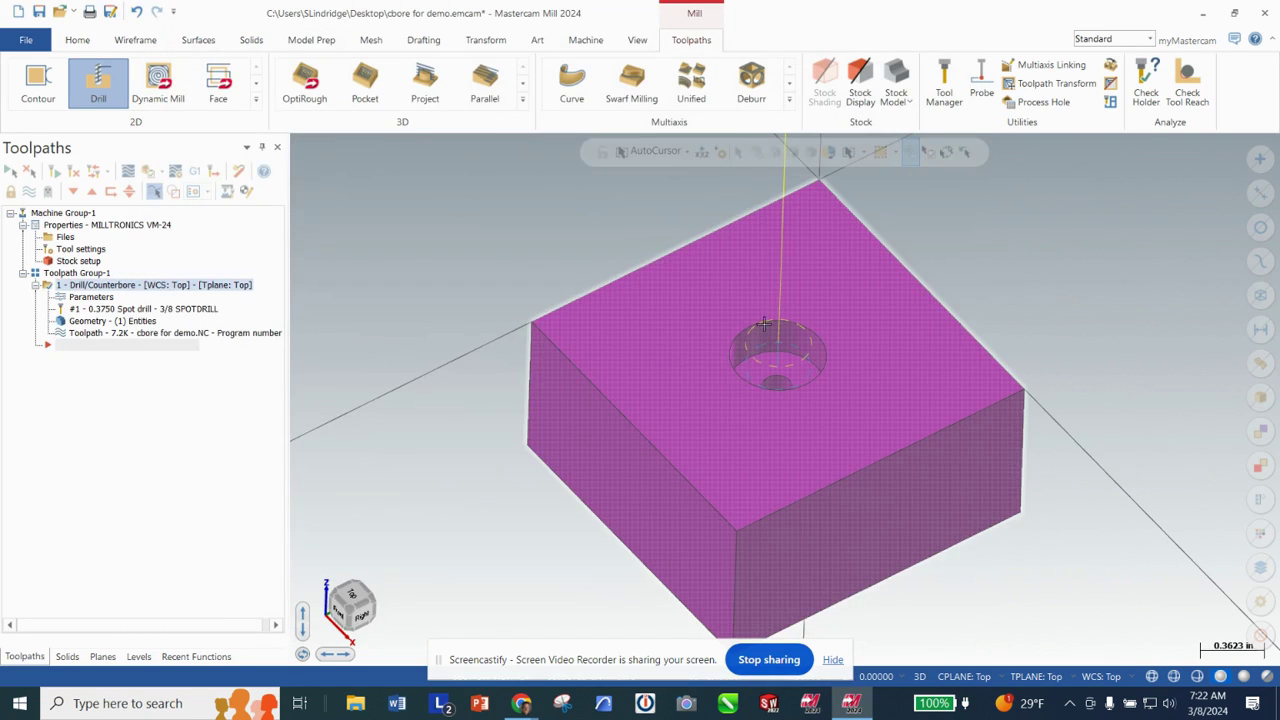
pyautogui.click(100, 299)
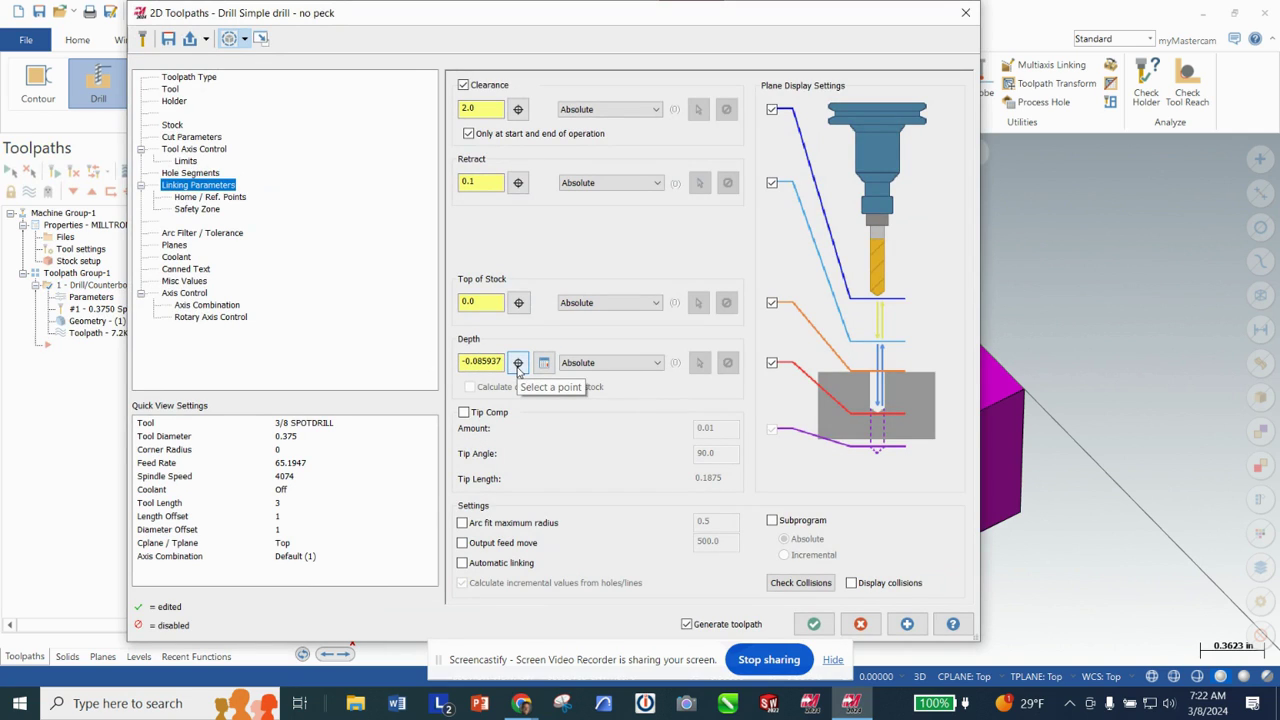
pyautogui.click(518, 364)
pyautogui.moveTo(688, 403); pyautogui.dragTo(762, 356, button='middle')
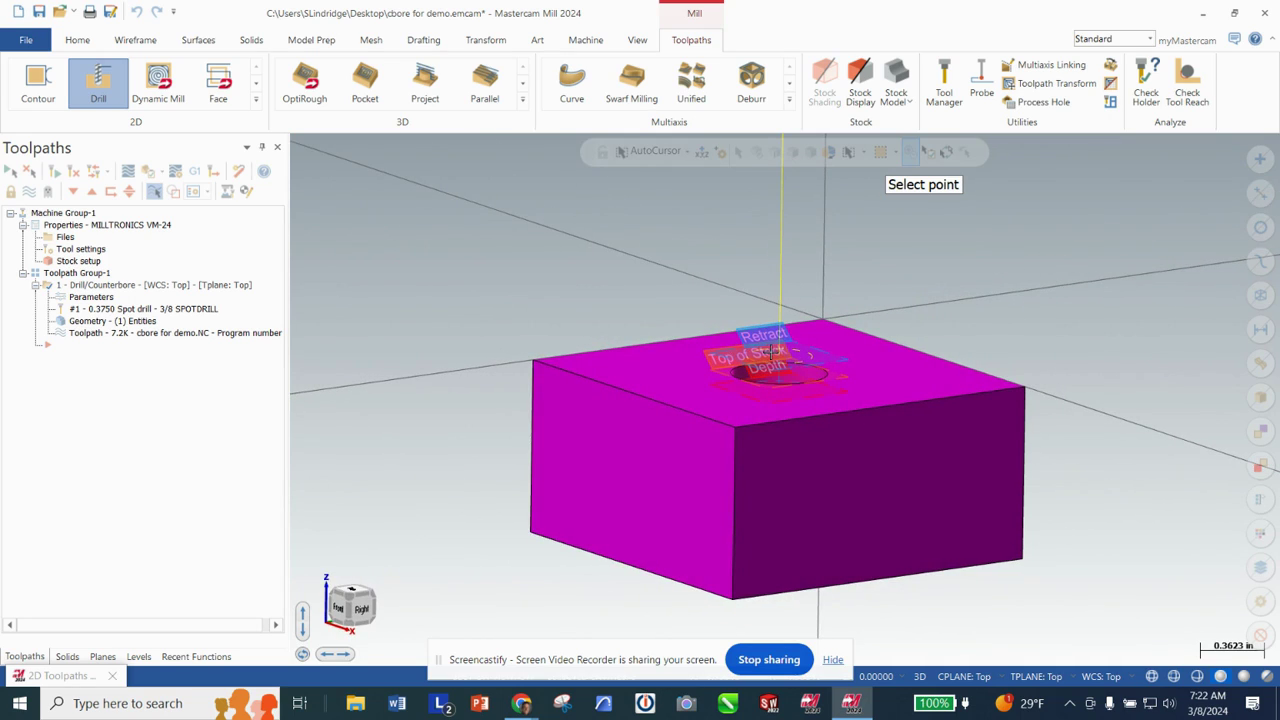
pyautogui.scroll(-2, 754, 328)
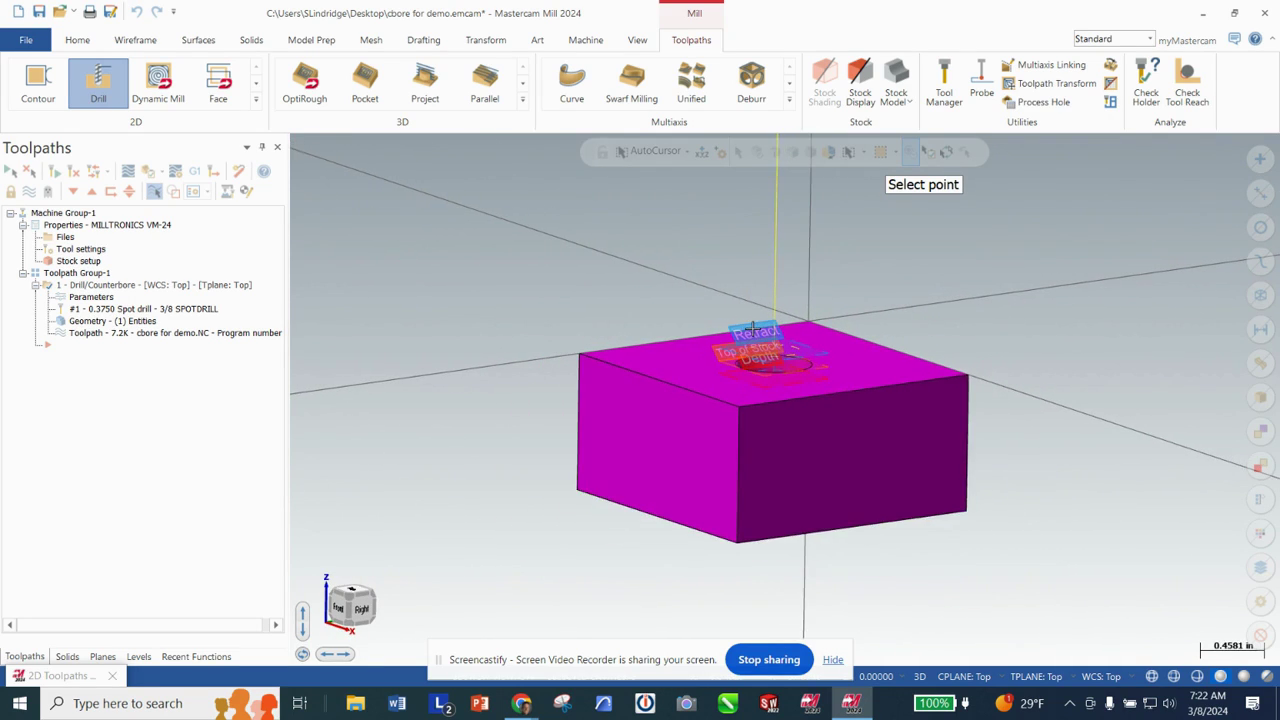
pyautogui.scroll(-3, 754, 328)
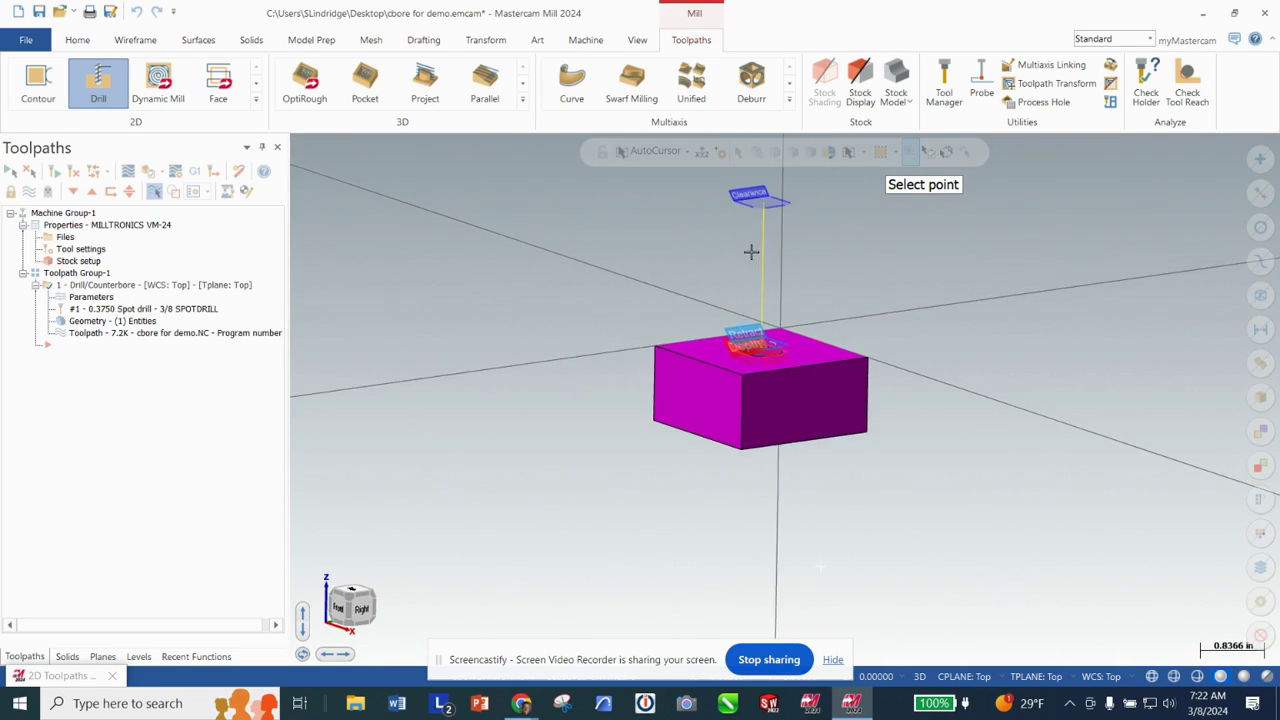
pyautogui.scroll(5, 785, 380)
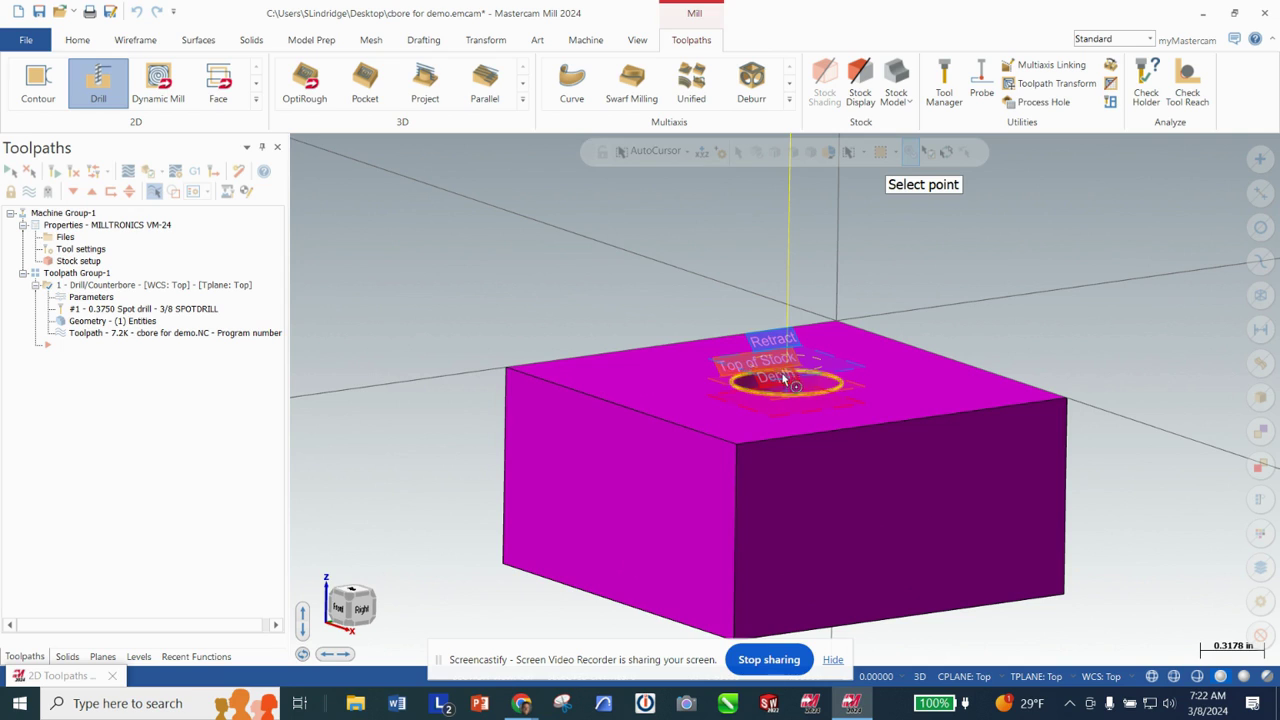
pyautogui.moveTo(663, 382)
pyautogui.mouseDown(button='middle')
pyautogui.moveTo(660, 355)
pyautogui.moveTo(676, 365)
pyautogui.moveTo(663, 373)
pyautogui.mouseUp(button='middle')
pyautogui.click(663, 373)
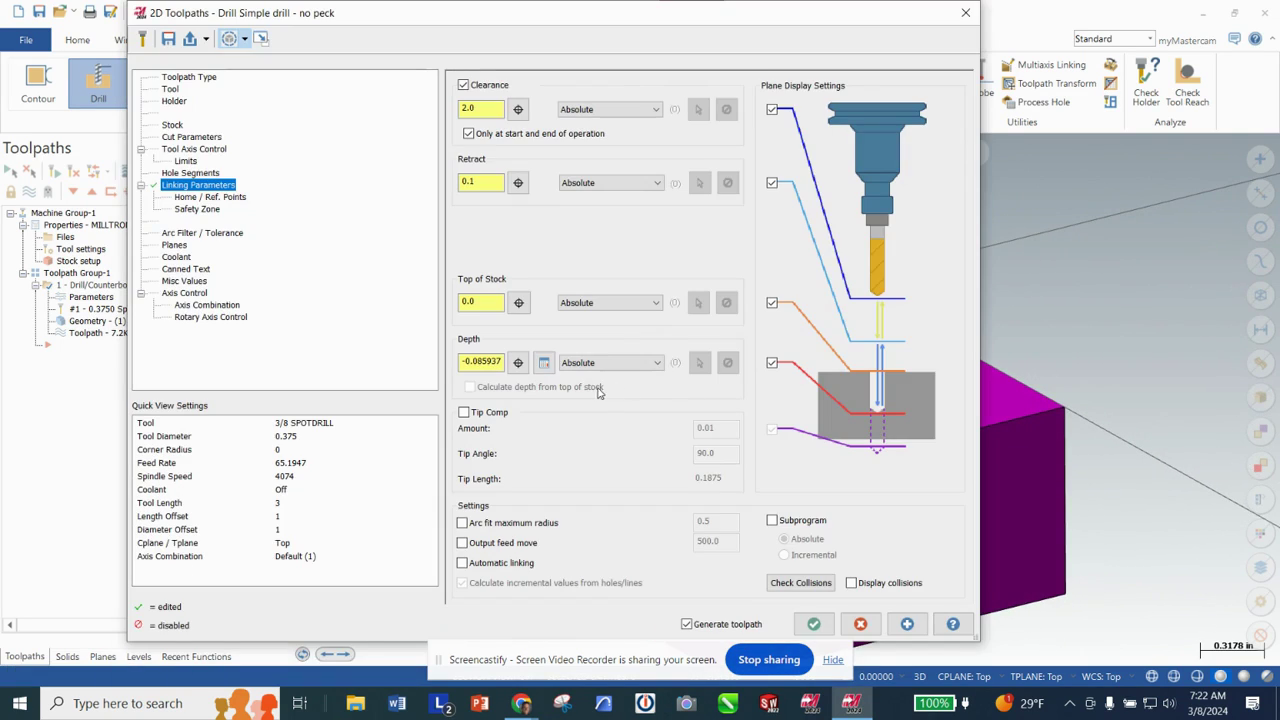
pyautogui.click(813, 623)
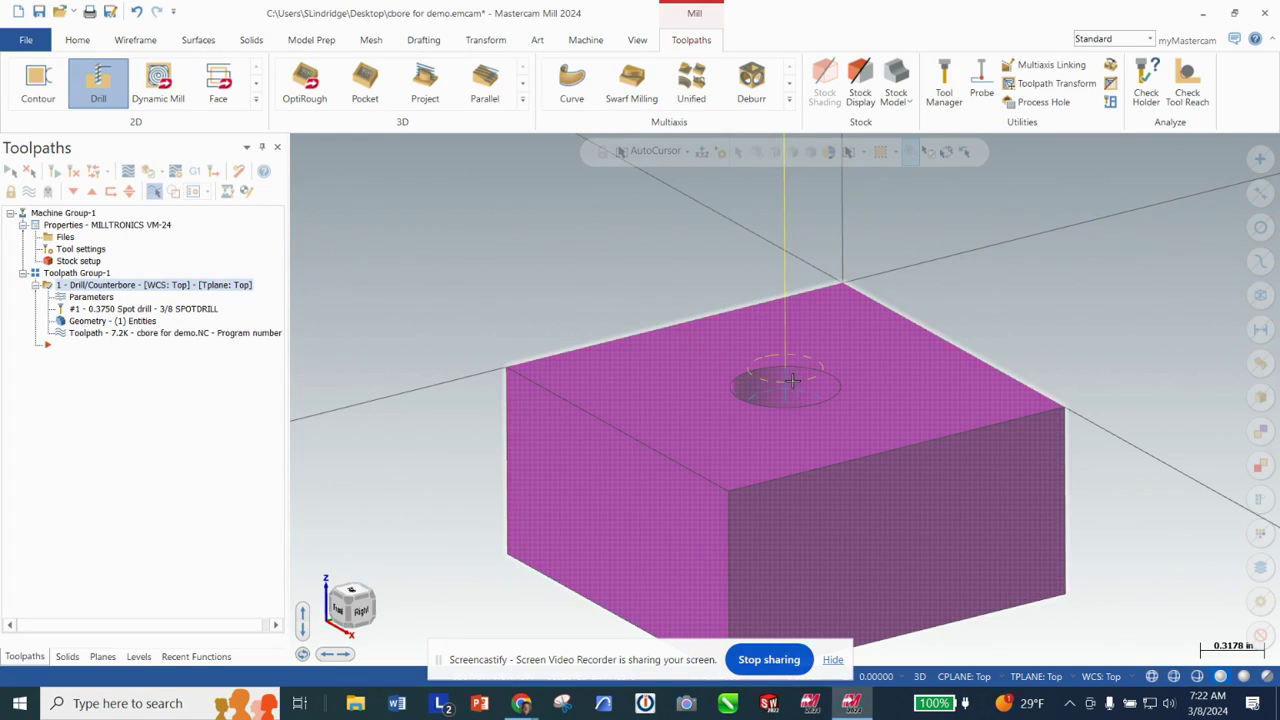
pyautogui.moveTo(789, 379); pyautogui.dragTo(799, 444, button='middle')
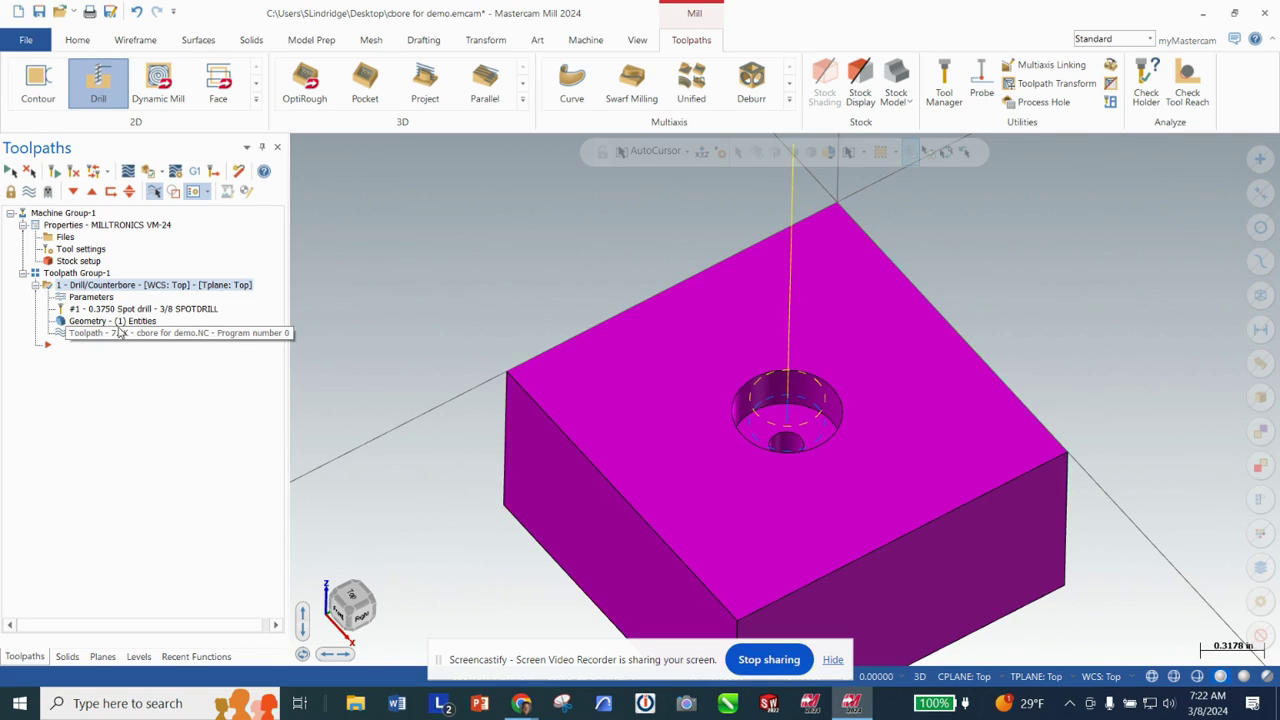
# Step: Copy and paste the Drill/Counterbore operation, then open the duplicate's parameters
pyautogui.rightClick(84, 290)
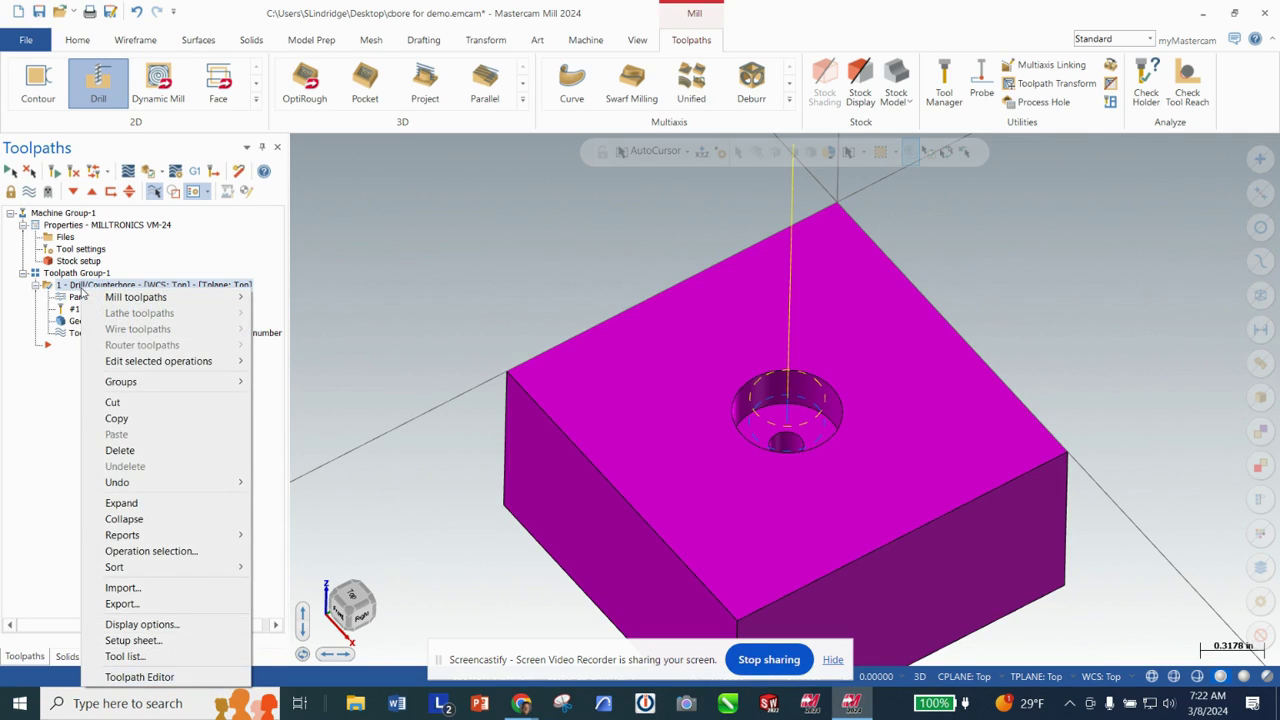
pyautogui.click(117, 418)
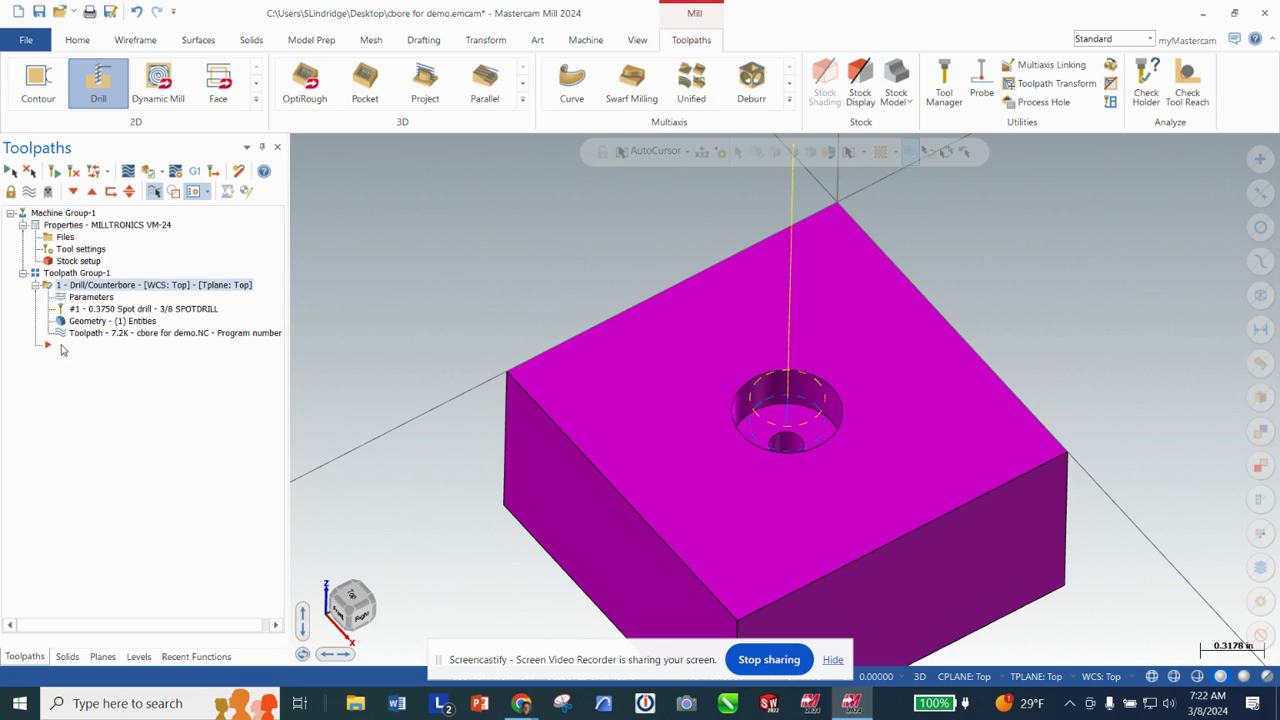
pyautogui.rightClick(66, 345)
pyautogui.click(108, 434)
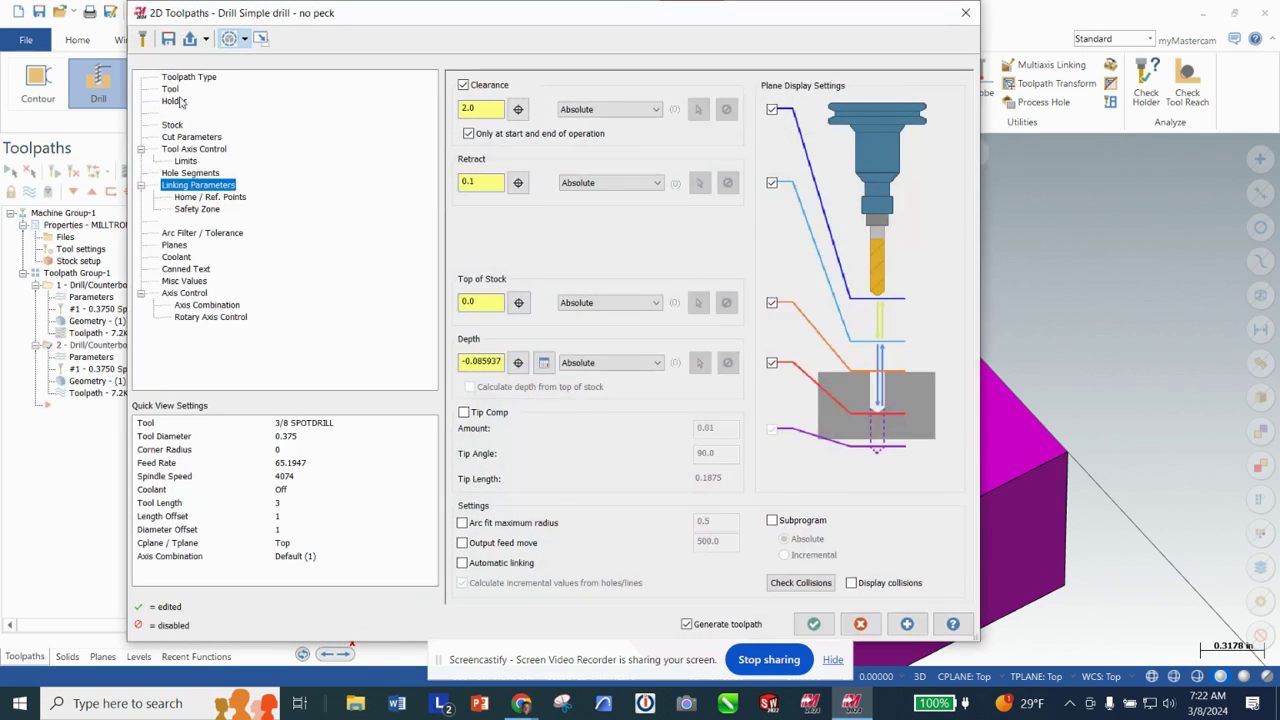
pyautogui.click(174, 89)
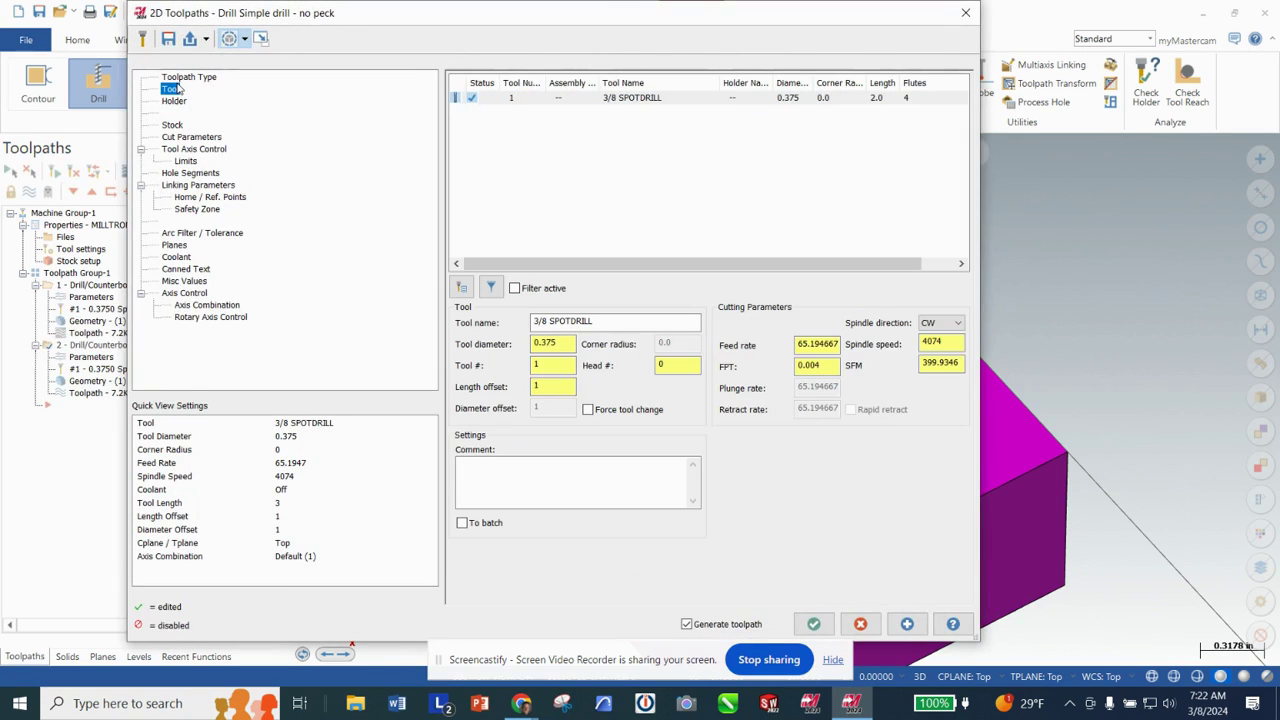
# Step: Filter the tool library to drill tools at 11/64 diameter and add the 11/64 drill as tool 2
pyautogui.click(183, 77)
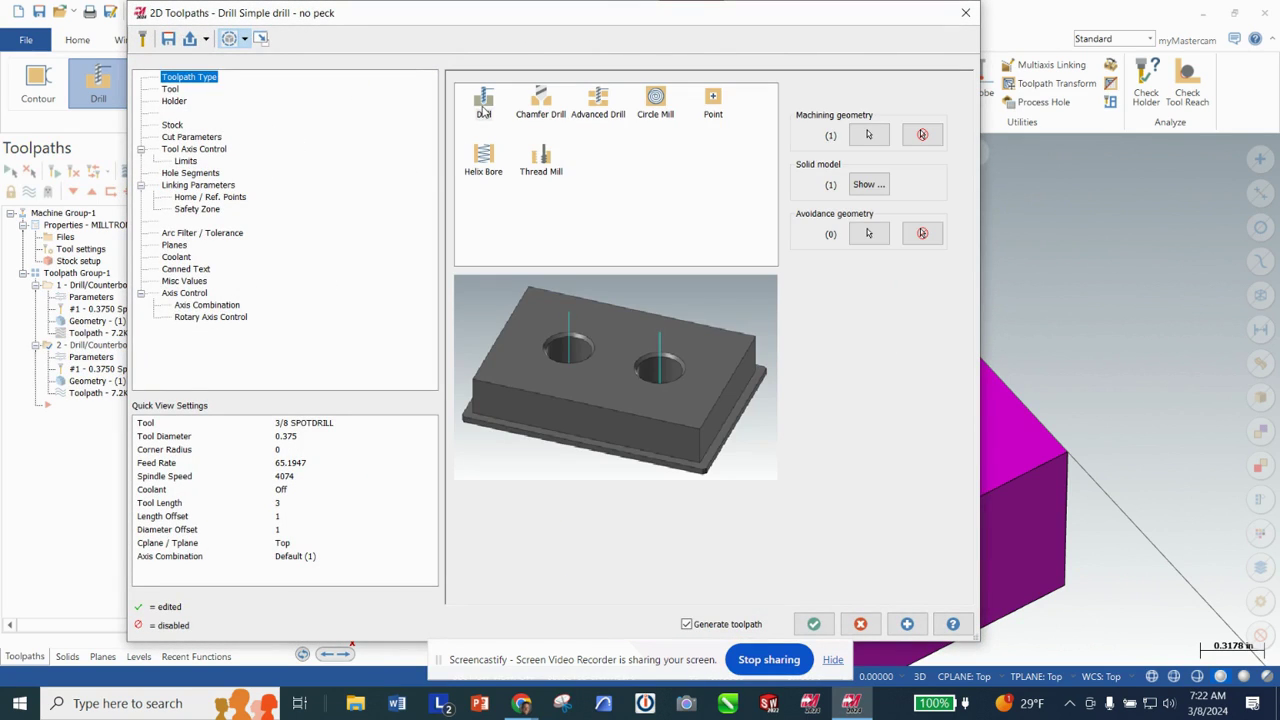
pyautogui.click(172, 90)
pyautogui.click(471, 297)
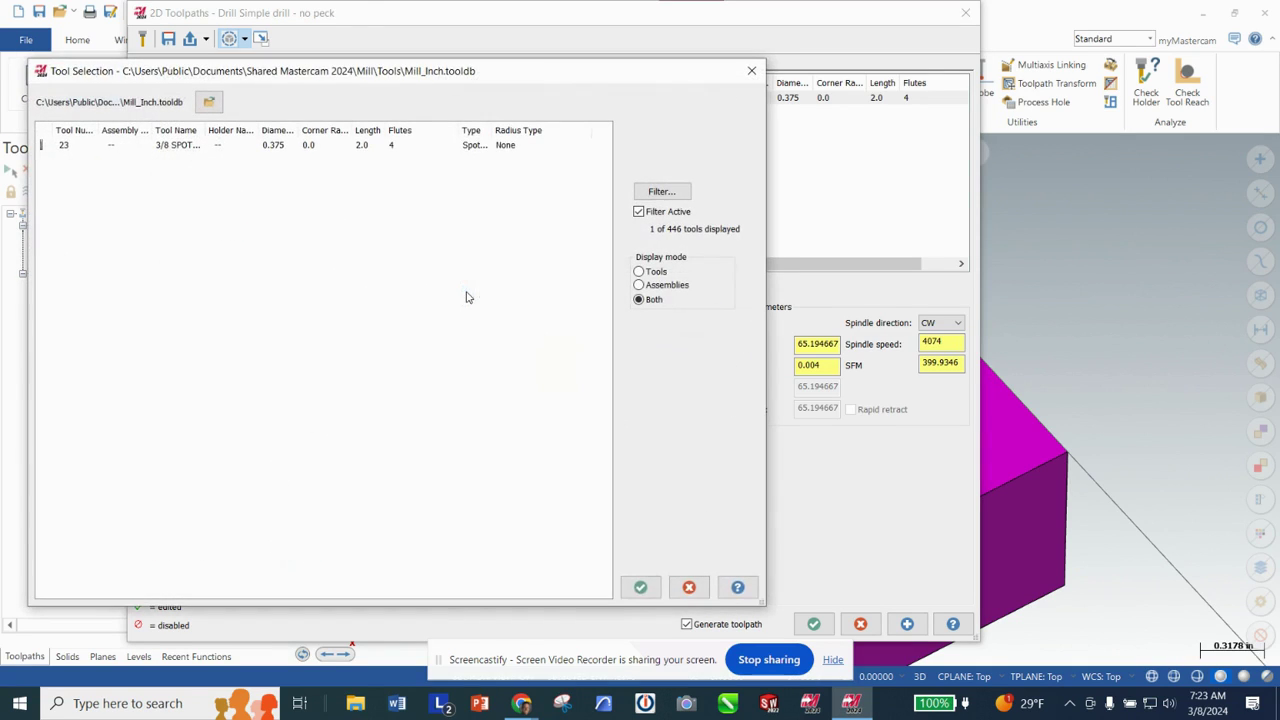
pyautogui.click(672, 196)
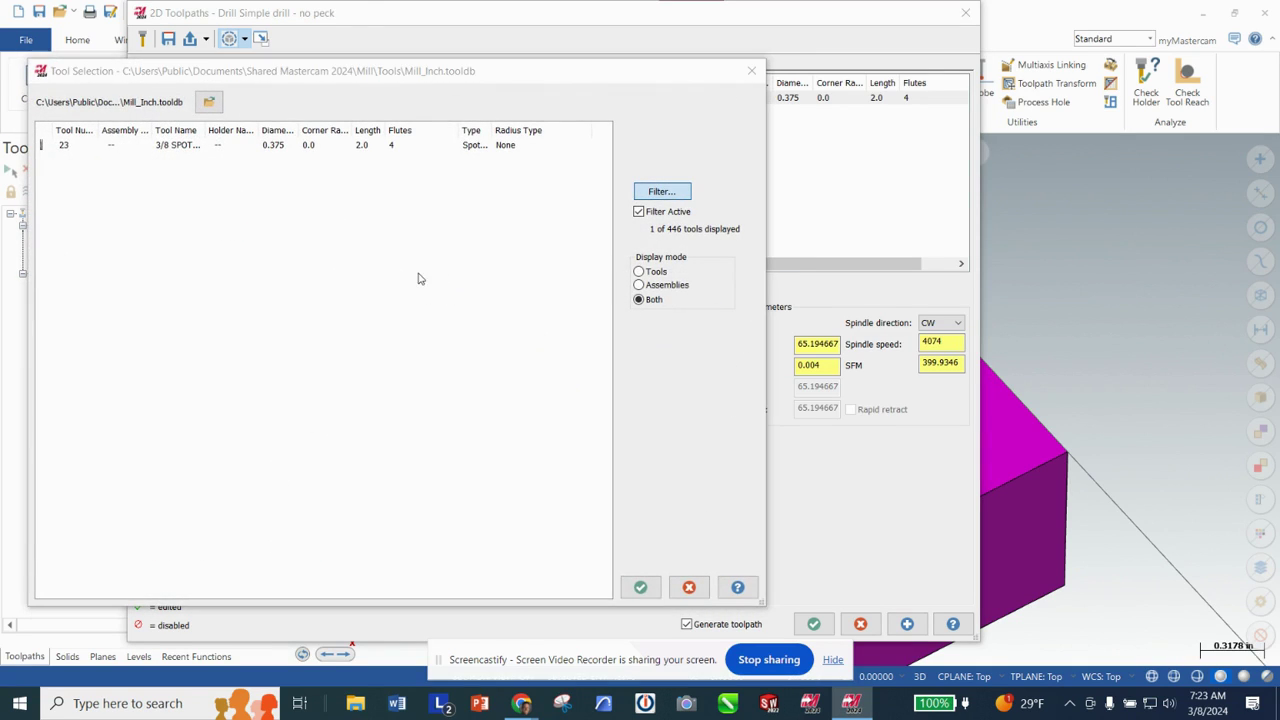
pyautogui.click(208, 287)
pyautogui.click(209, 325)
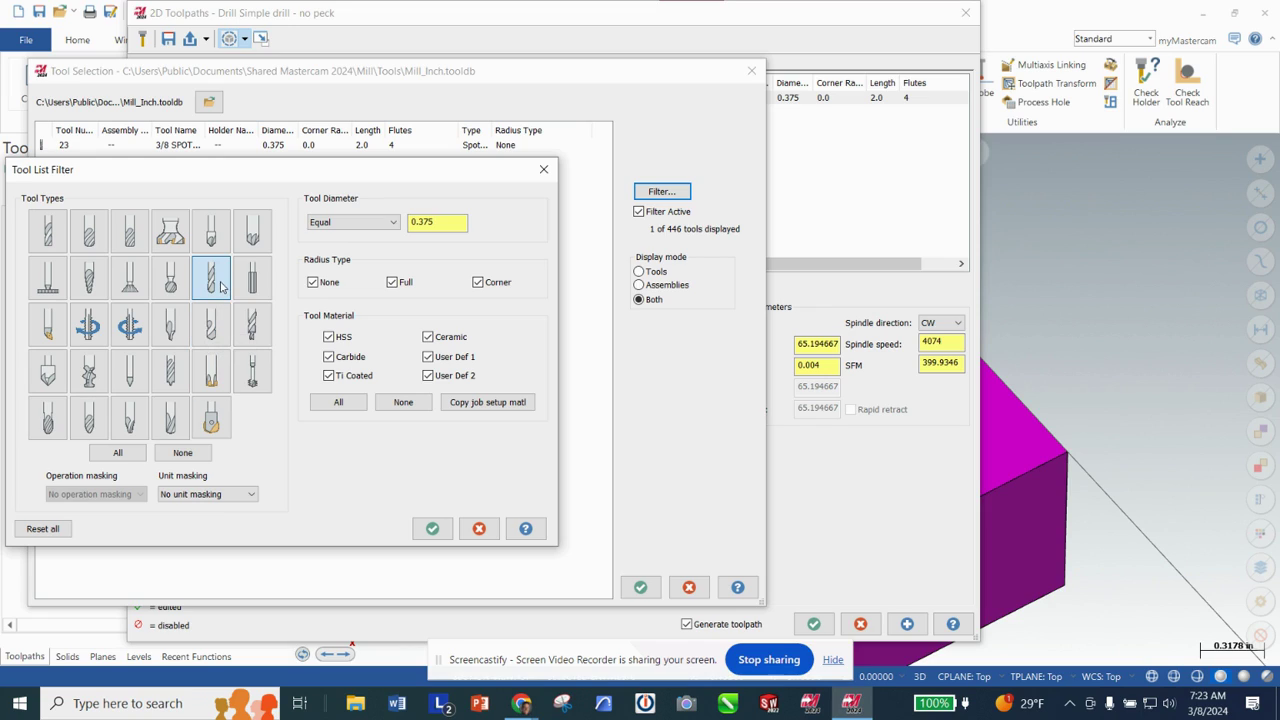
pyautogui.doubleClick(419, 223)
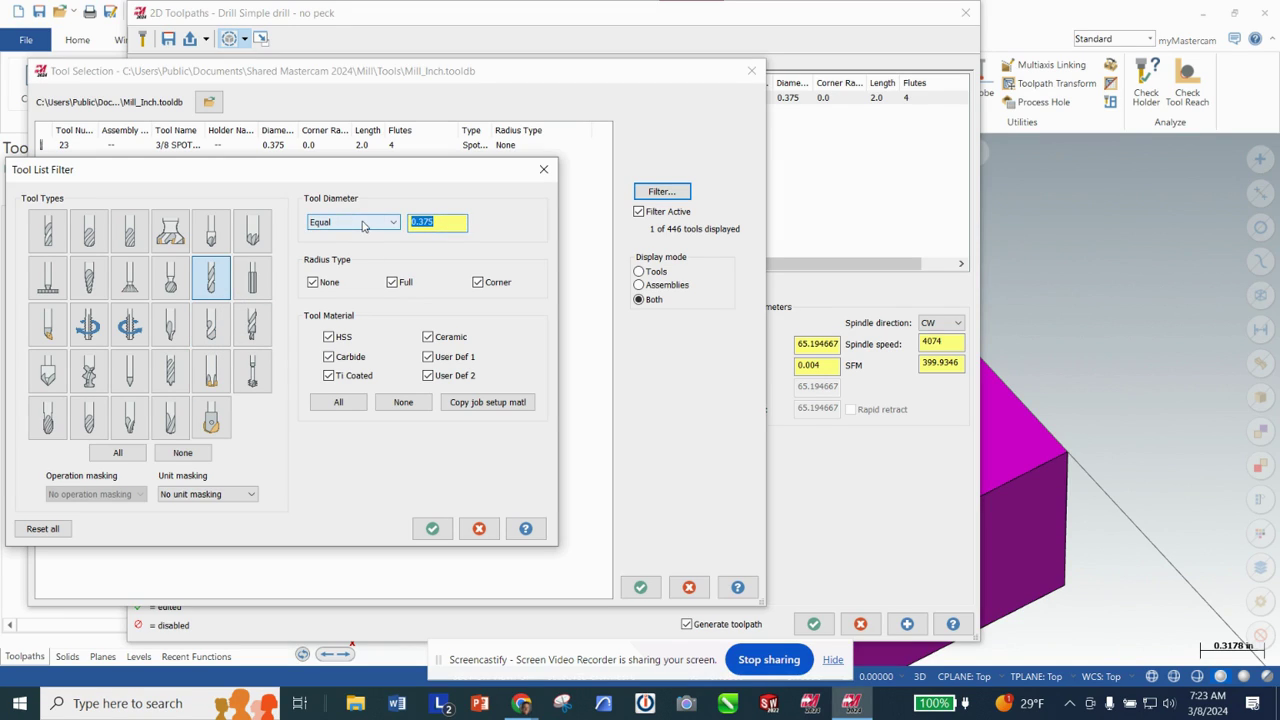
pyautogui.write('11/64')
pyautogui.press('Tab')
pyautogui.click(432, 526)
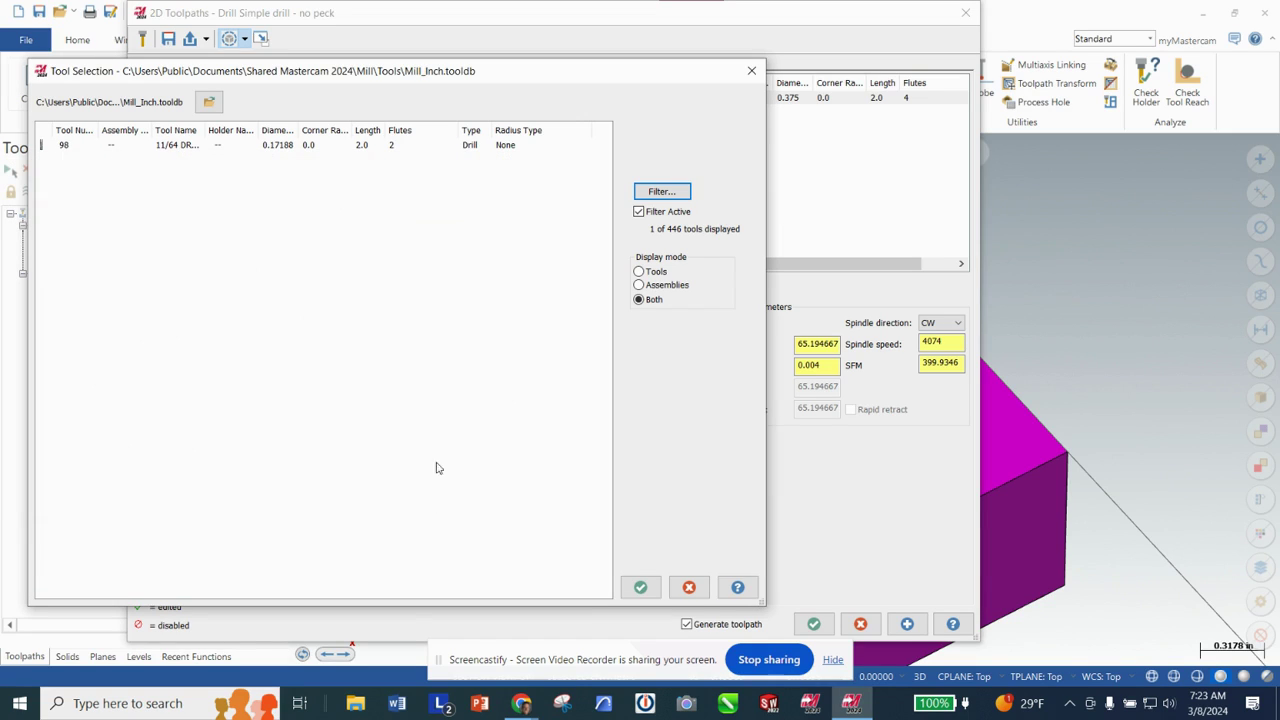
pyautogui.click(200, 149)
pyautogui.click(640, 587)
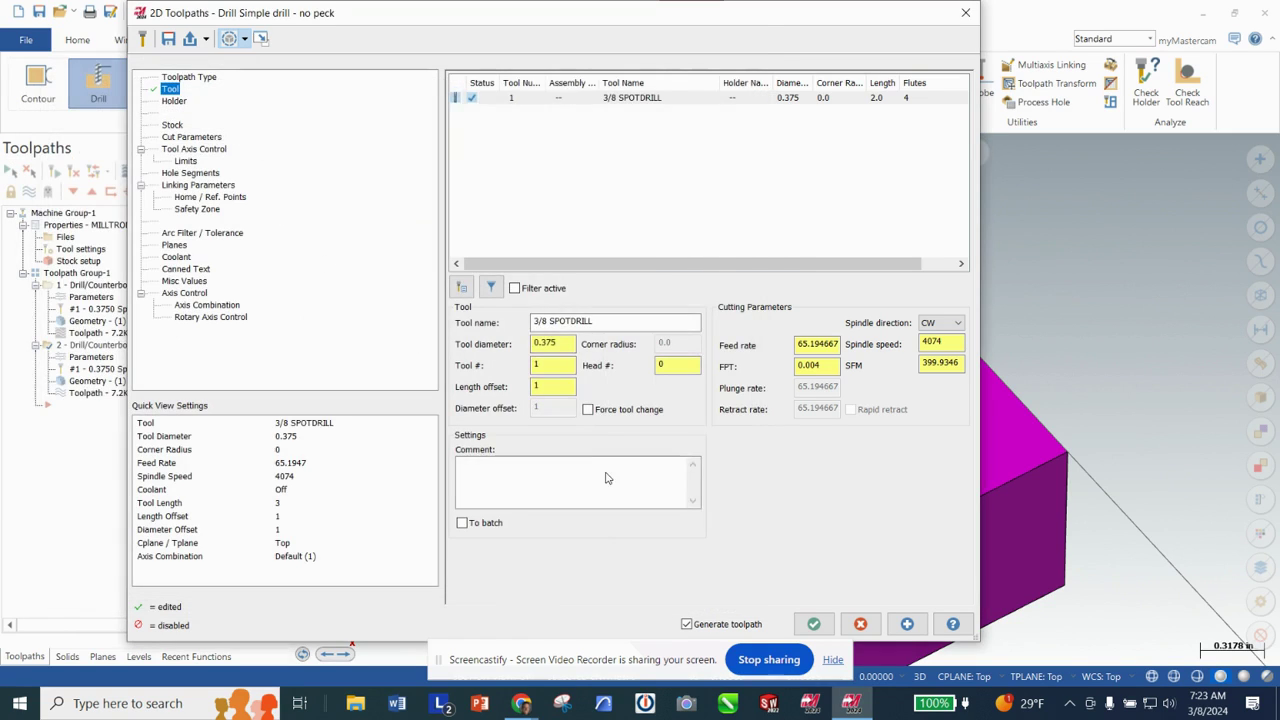
# Step: Assign the 11/64 drill to the operation and change its drill cycle to Peck Drill
pyautogui.click(614, 111)
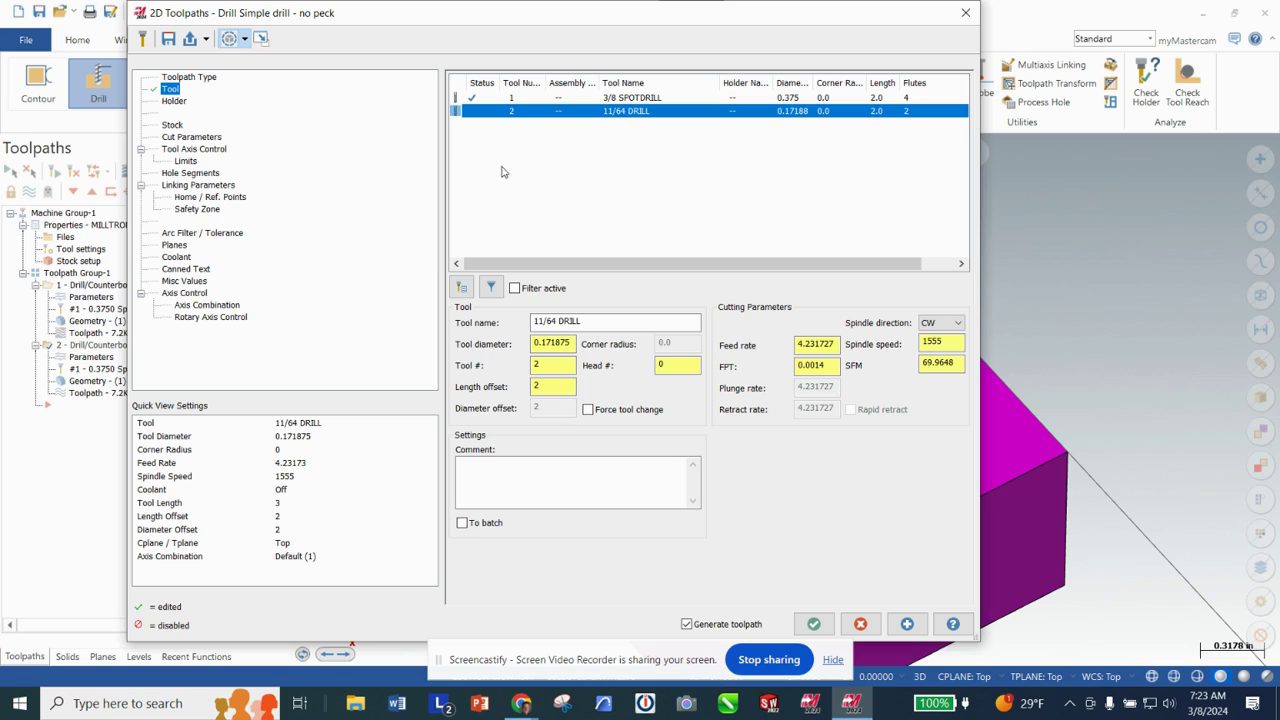
pyautogui.click(192, 137)
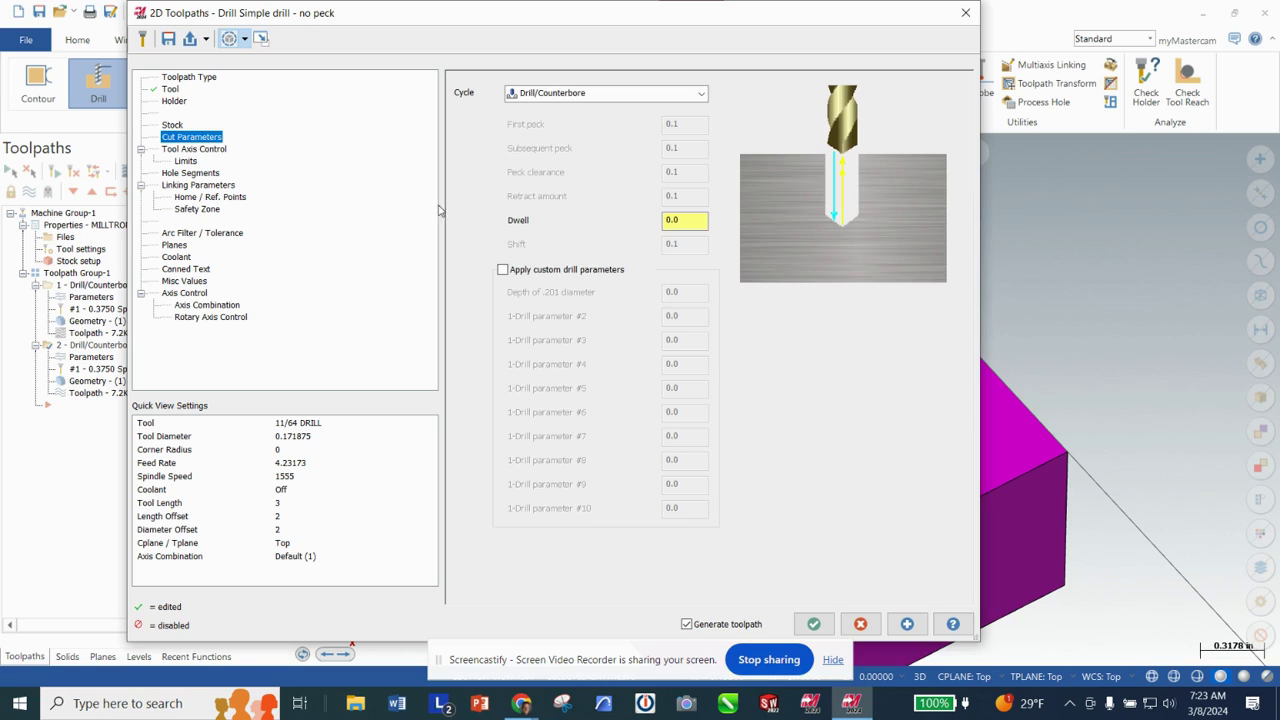
pyautogui.click(545, 93)
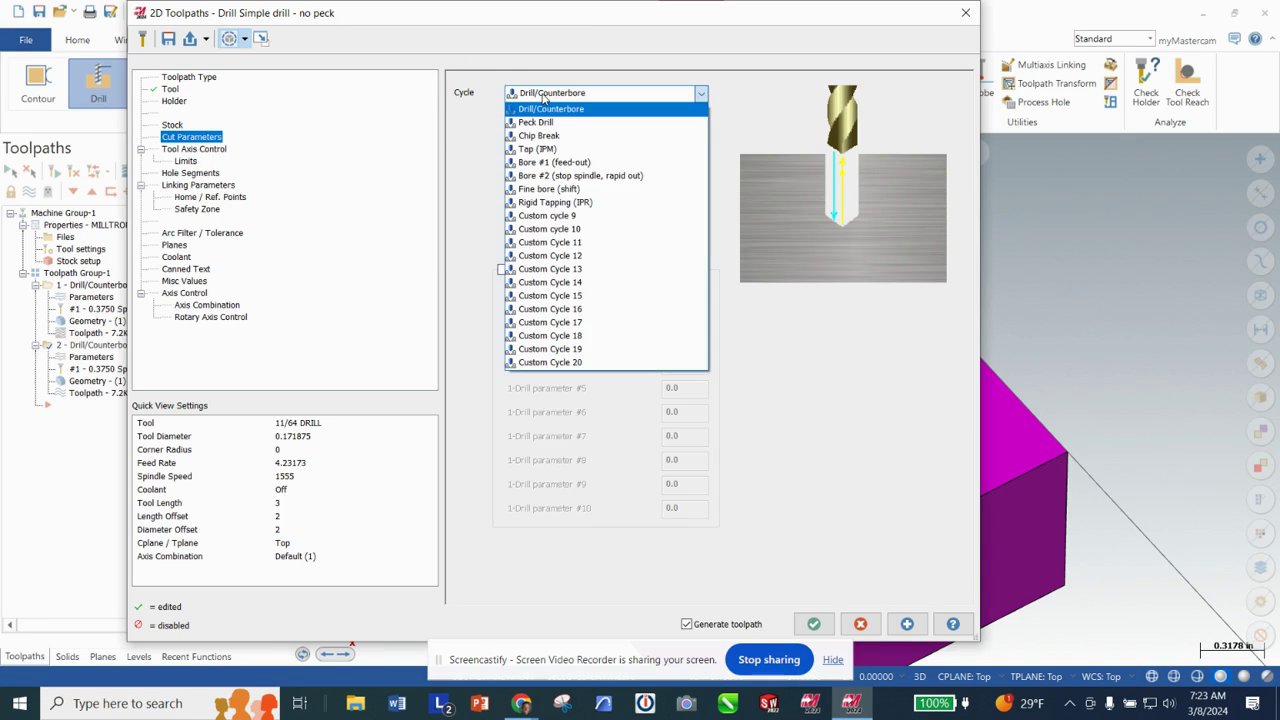
pyautogui.click(536, 122)
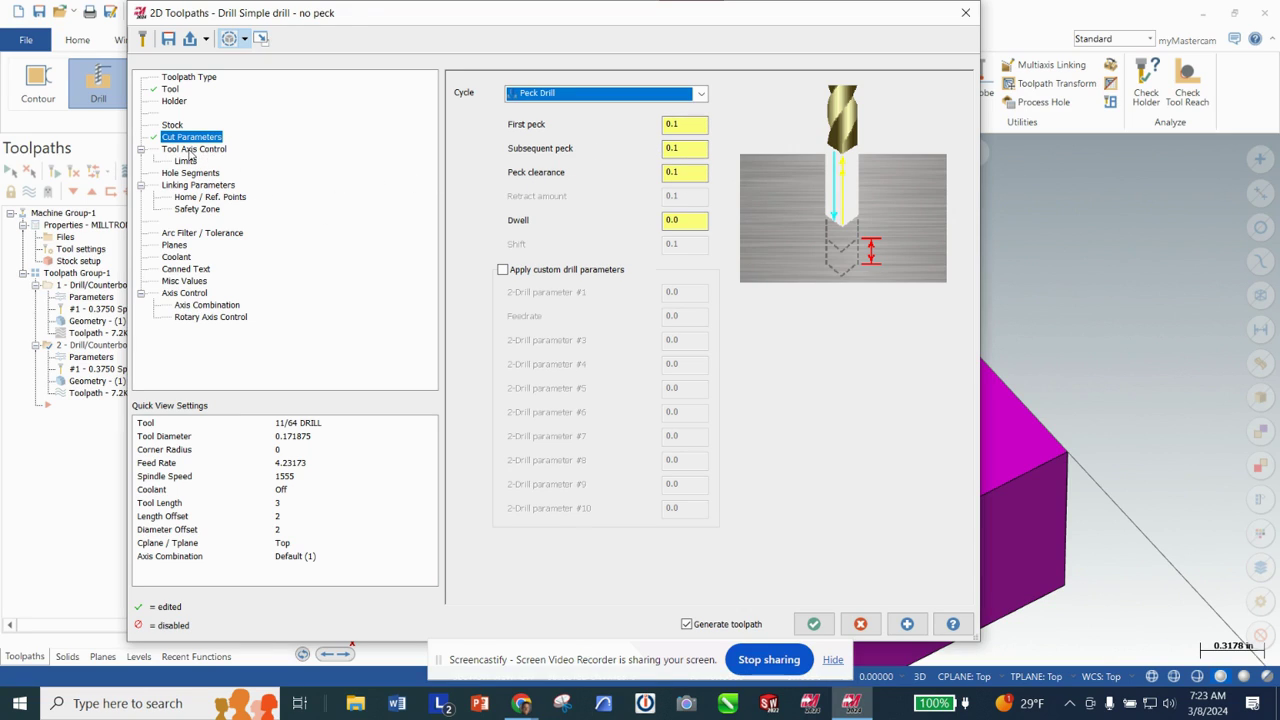
pyautogui.click(195, 187)
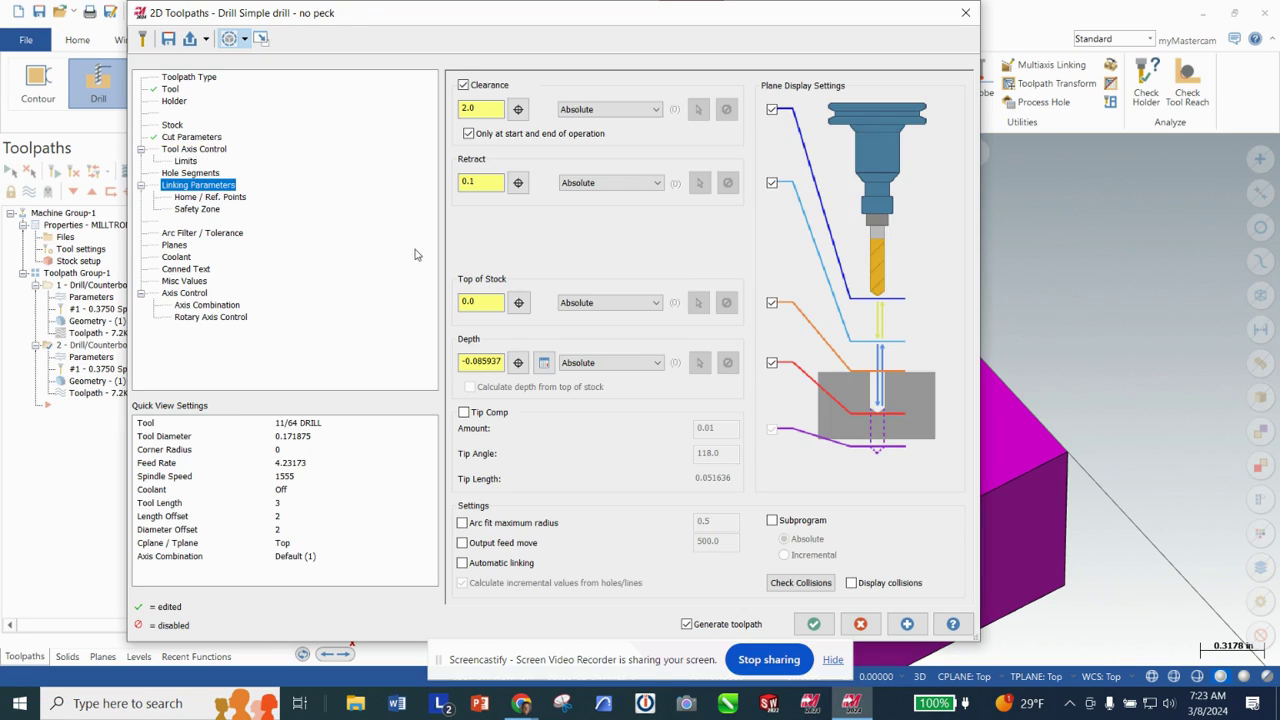
# Step: Pick the depth at the block's bottom edge and enable tip compensation of 0.1 with a 118° tip angle
pyautogui.click(521, 365)
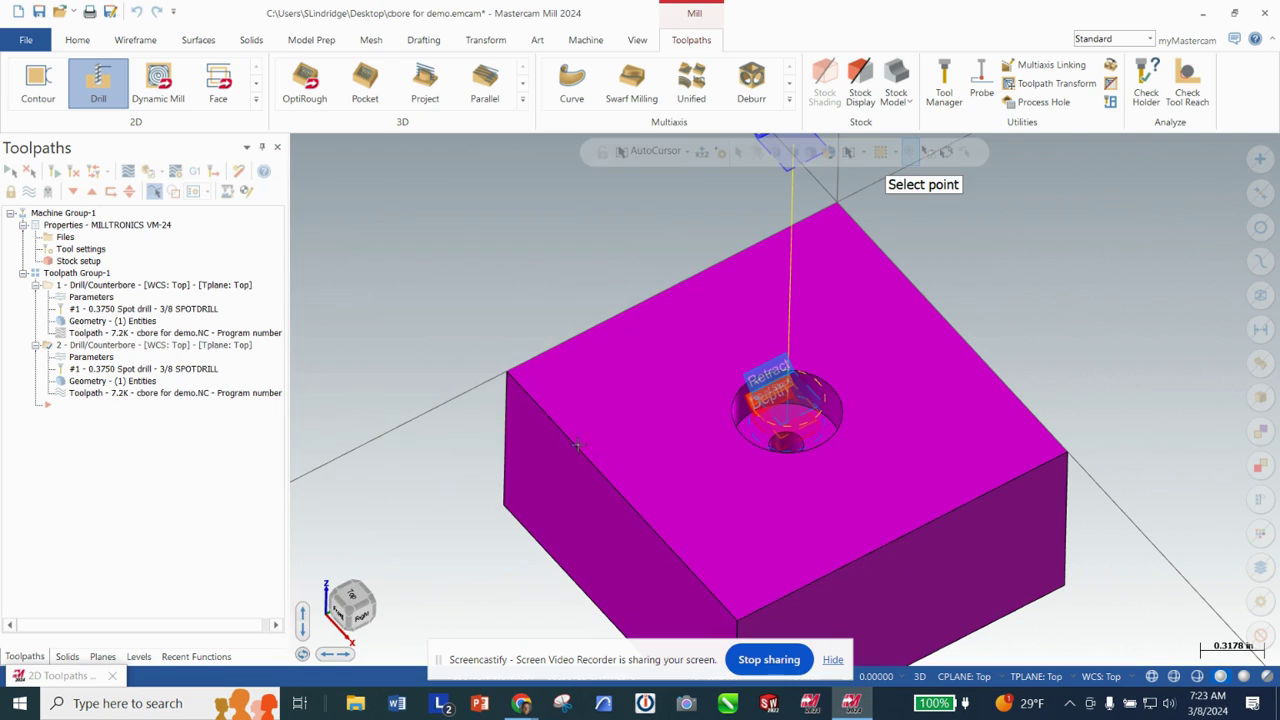
pyautogui.click(505, 512)
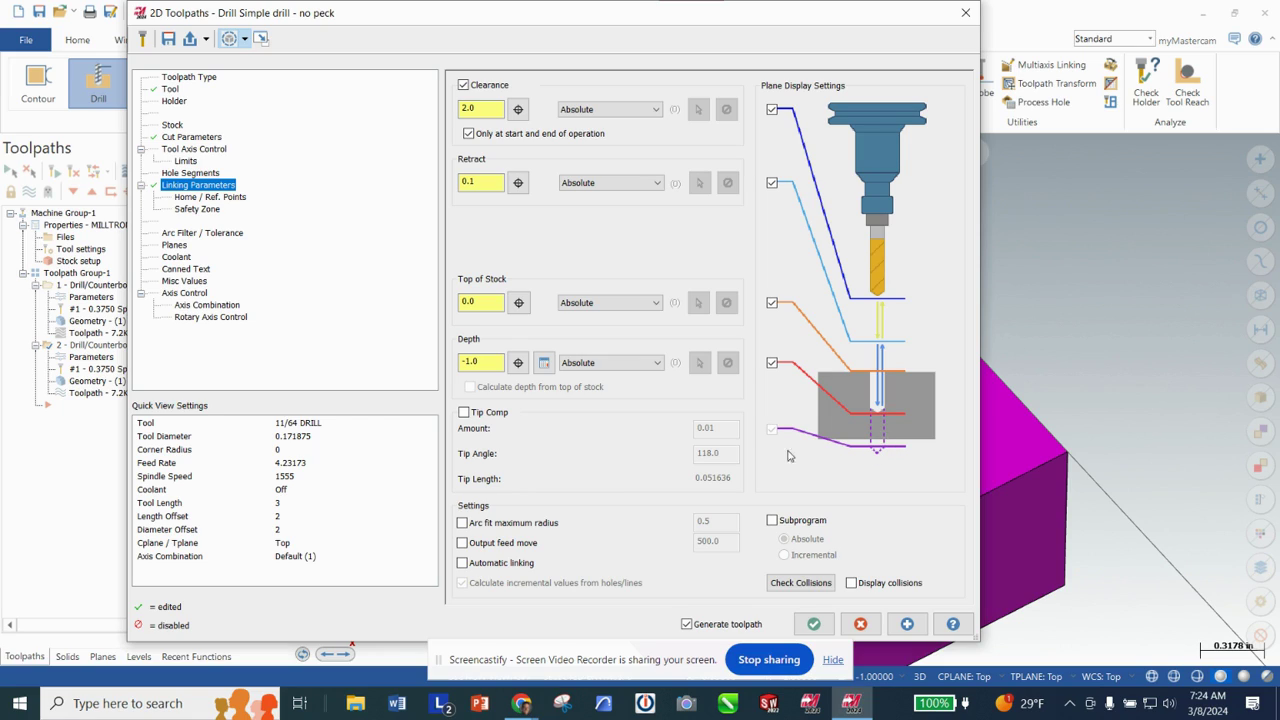
pyautogui.click(464, 413)
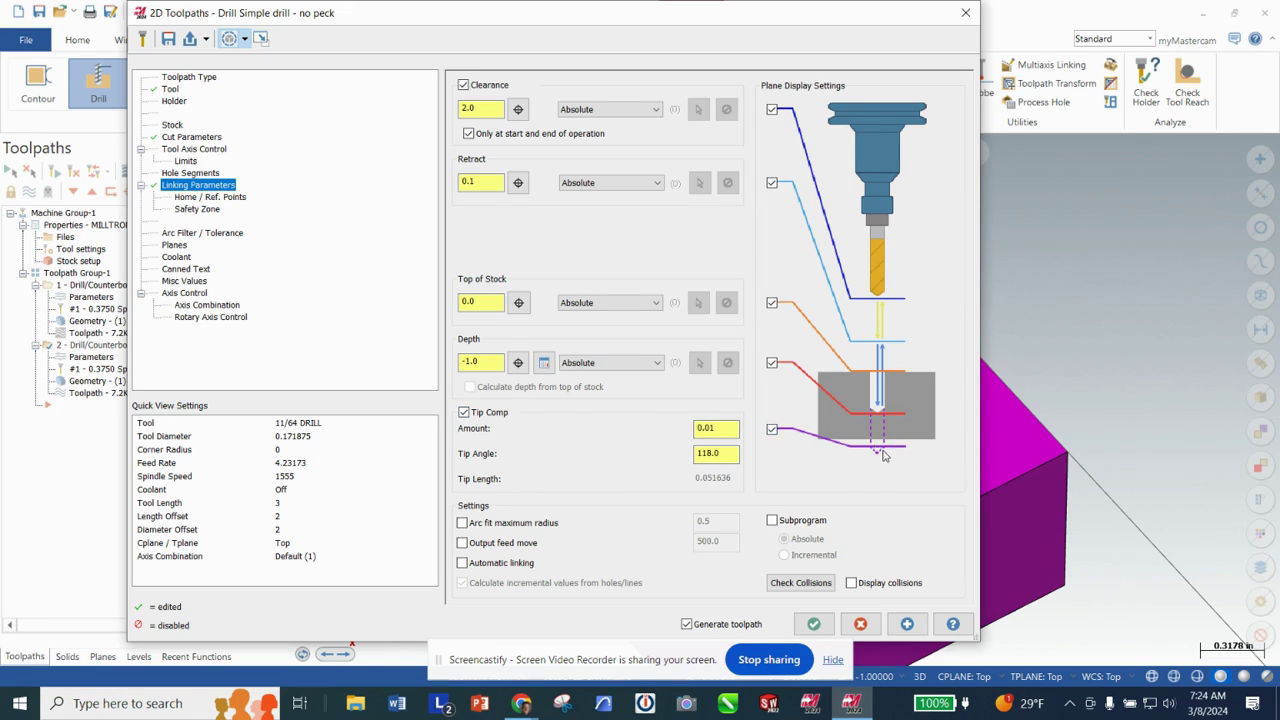
pyautogui.doubleClick(712, 428)
pyautogui.write('0.1')
pyautogui.click(726, 453)
pyautogui.moveTo(728, 453); pyautogui.dragTo(674, 454)
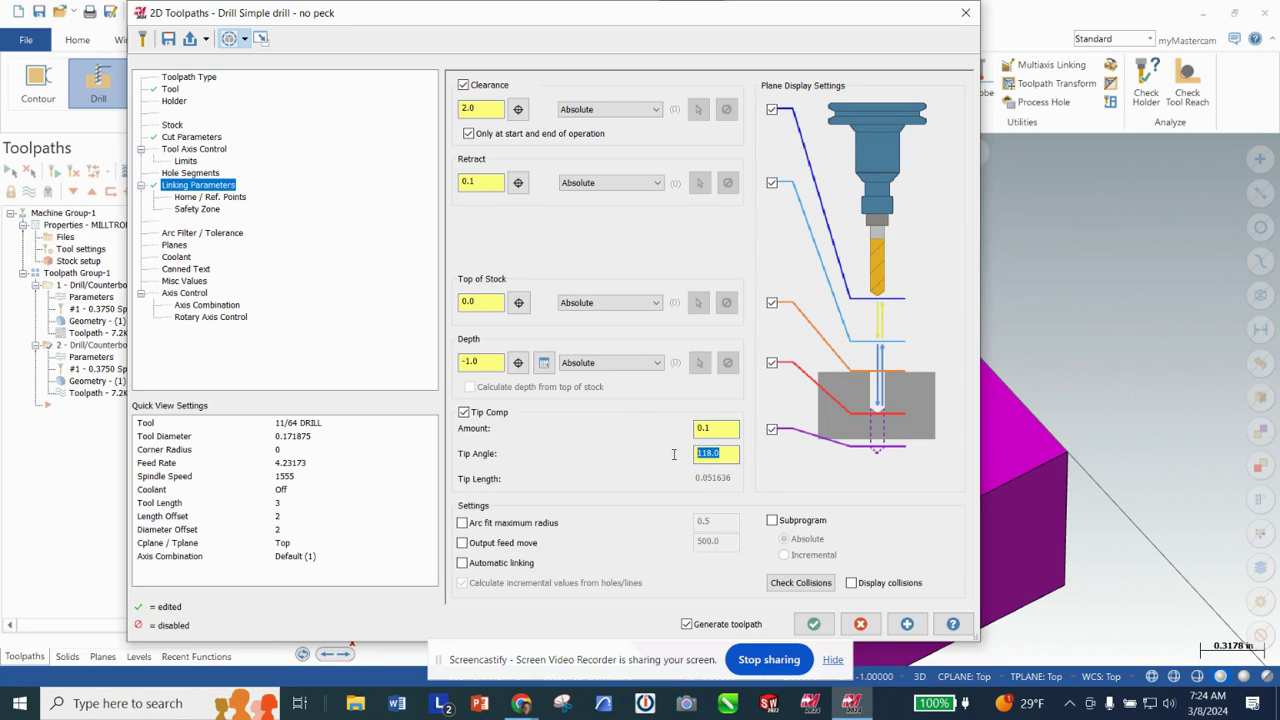
pyautogui.click(736, 454)
# Step: Re-pick the depth point from a side view of the block and accept the Peck Drill operation
pyautogui.click(518, 362)
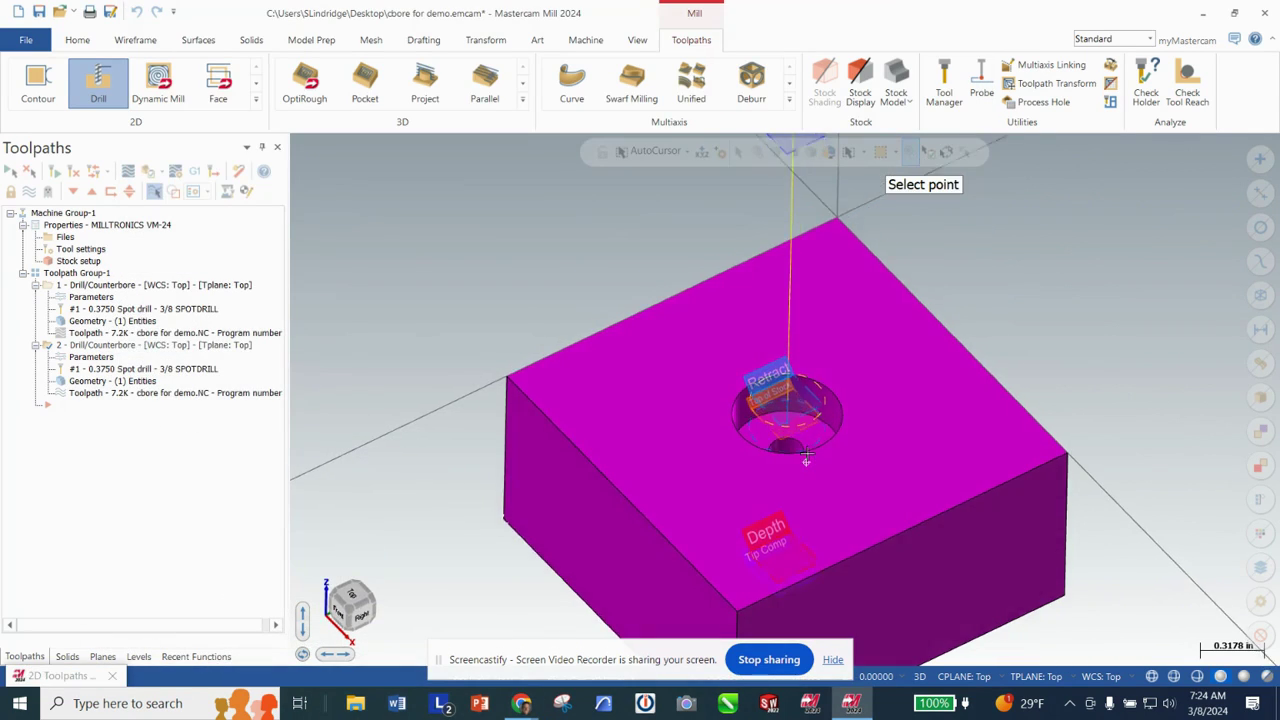
pyautogui.scroll(-5, 806, 458)
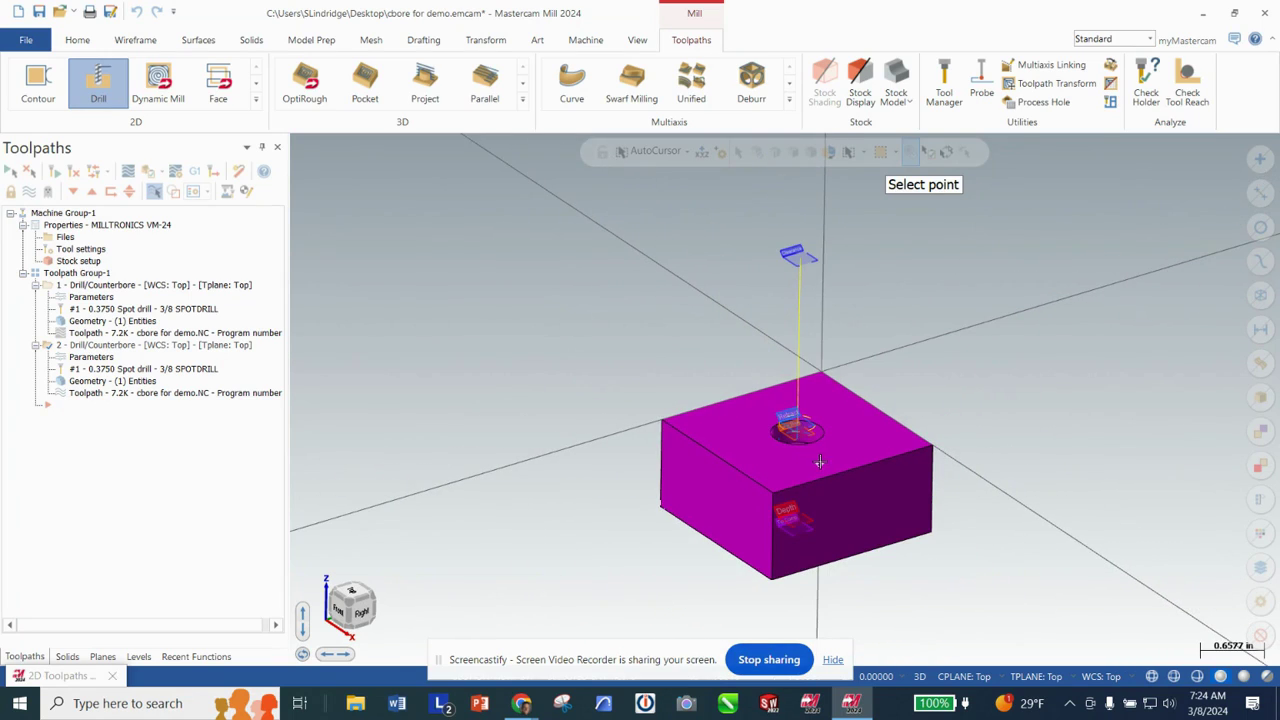
pyautogui.scroll(3, 805, 455)
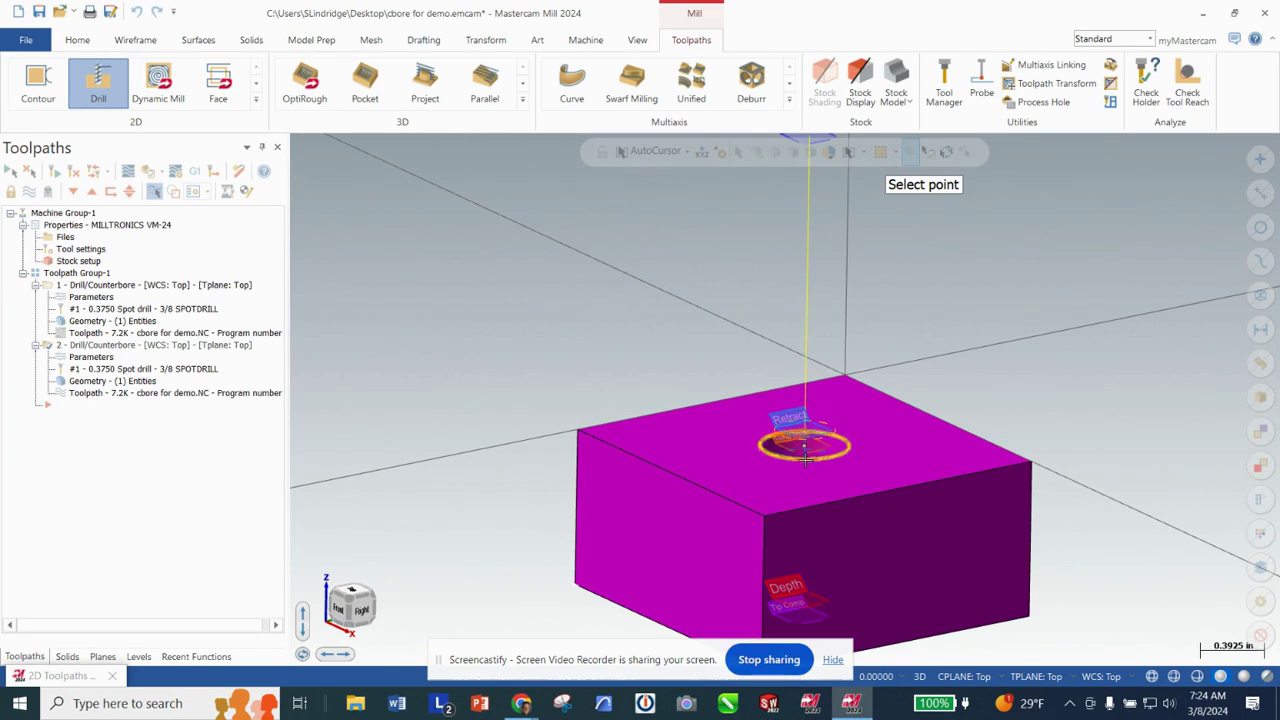
pyautogui.moveTo(832, 558); pyautogui.dragTo(834, 527, button='middle')
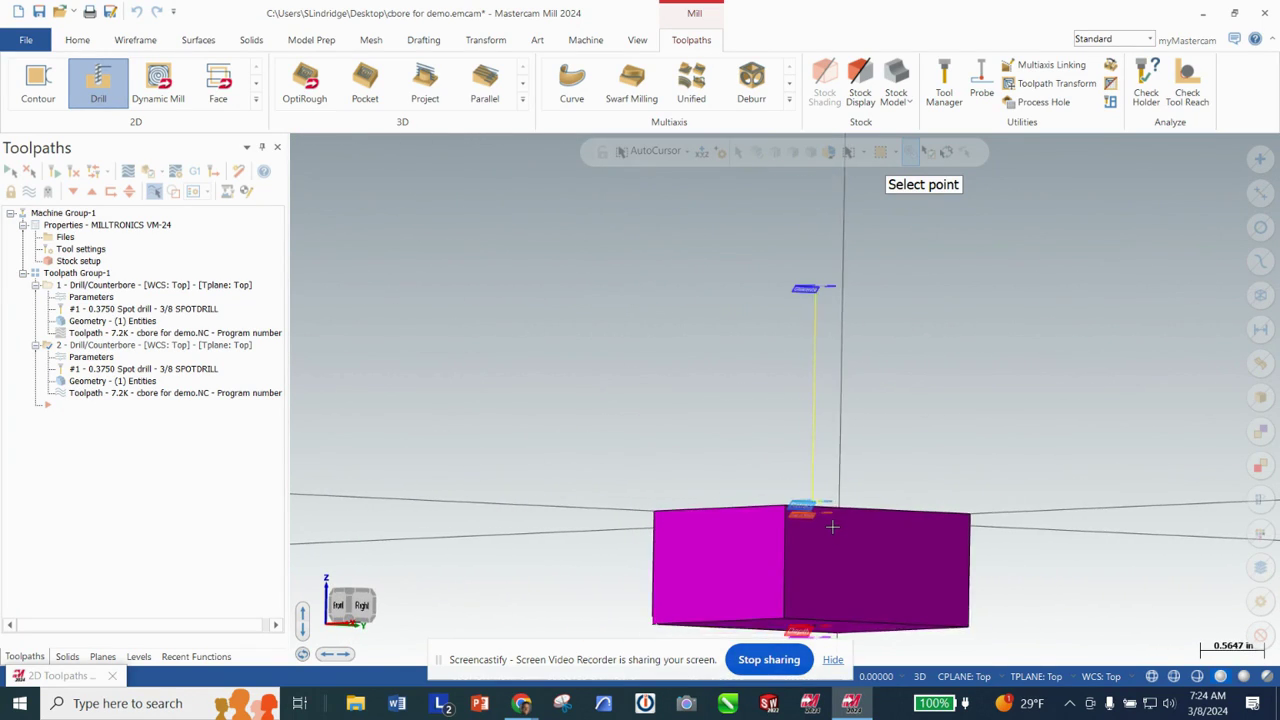
pyautogui.scroll(-2, 835, 540)
pyautogui.moveTo(835, 577); pyautogui.dragTo(834, 620, button='middle')
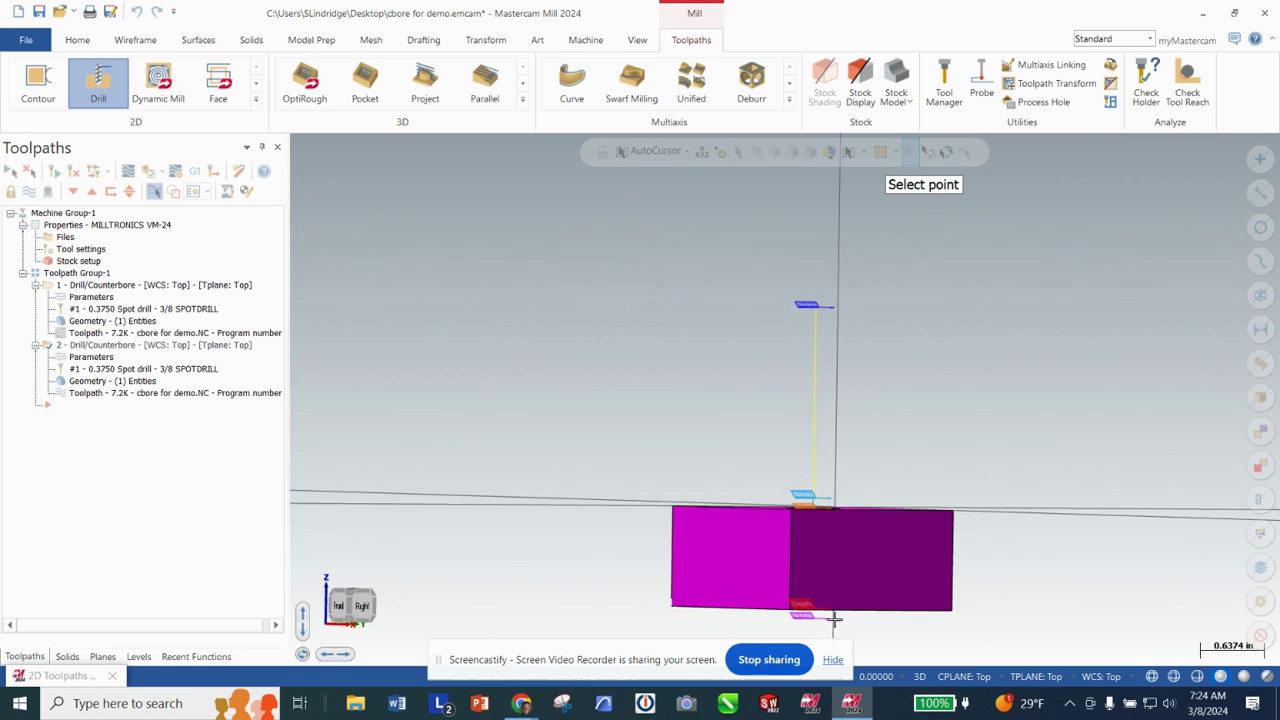
pyautogui.click(807, 565)
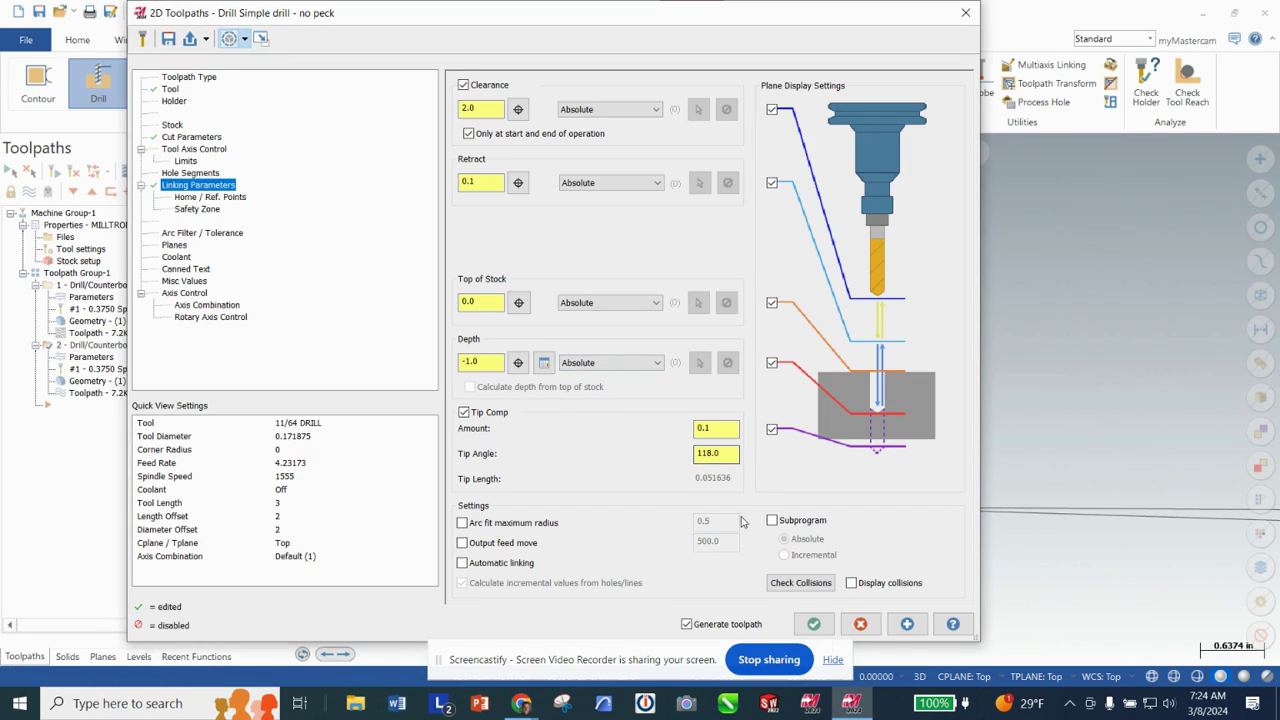
pyautogui.click(813, 623)
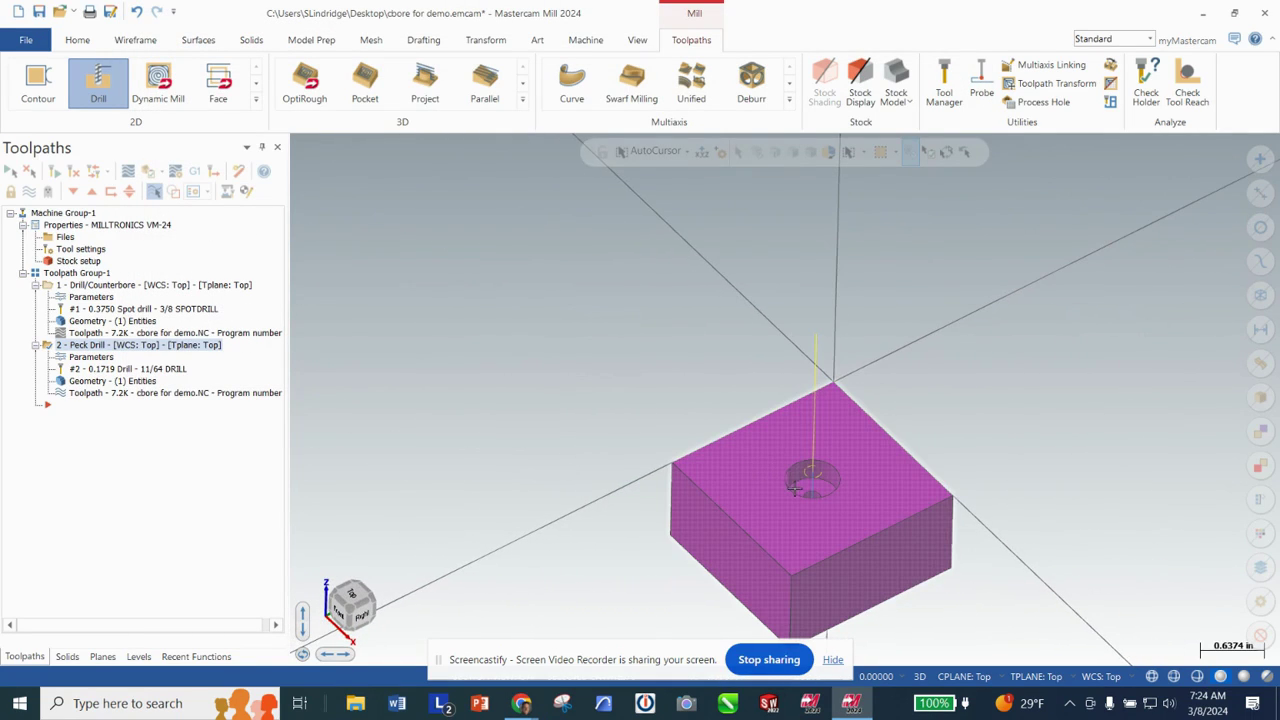
# Step: Simulate both drill operations at reduced speed through all 43 moves, then close the Simulator
pyautogui.click(10, 172)
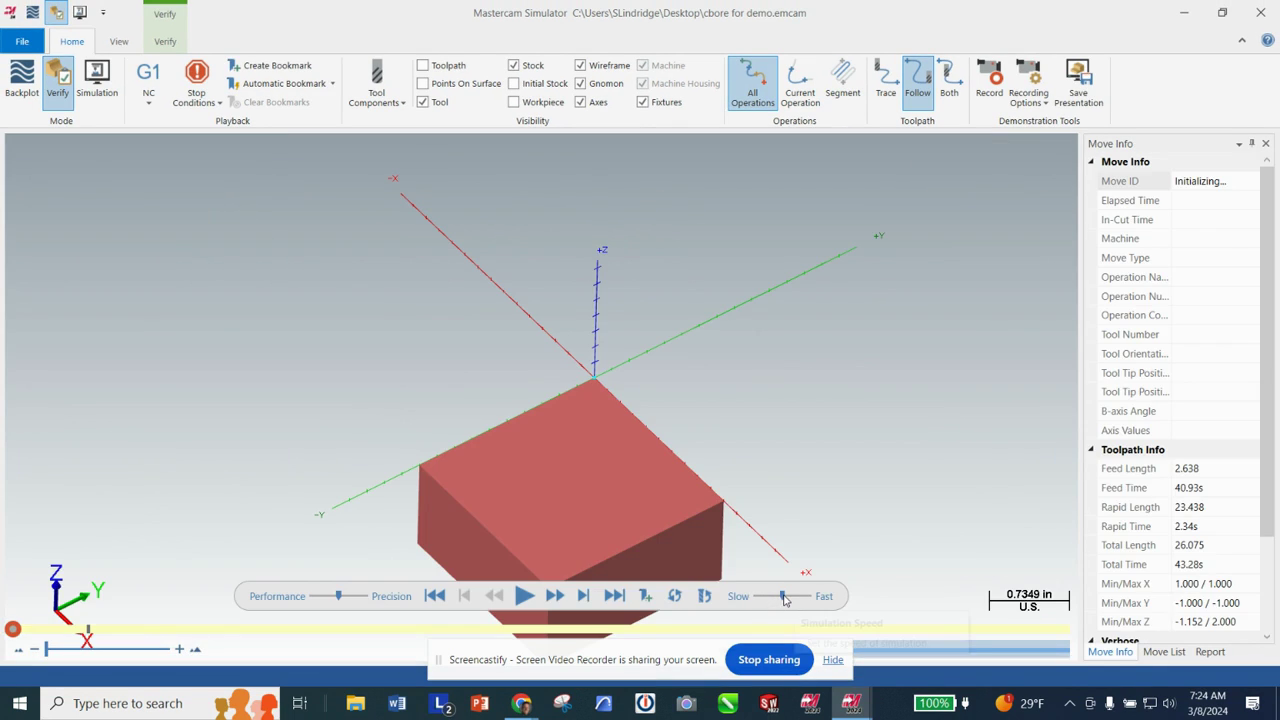
pyautogui.moveTo(785, 598); pyautogui.dragTo(767, 598)
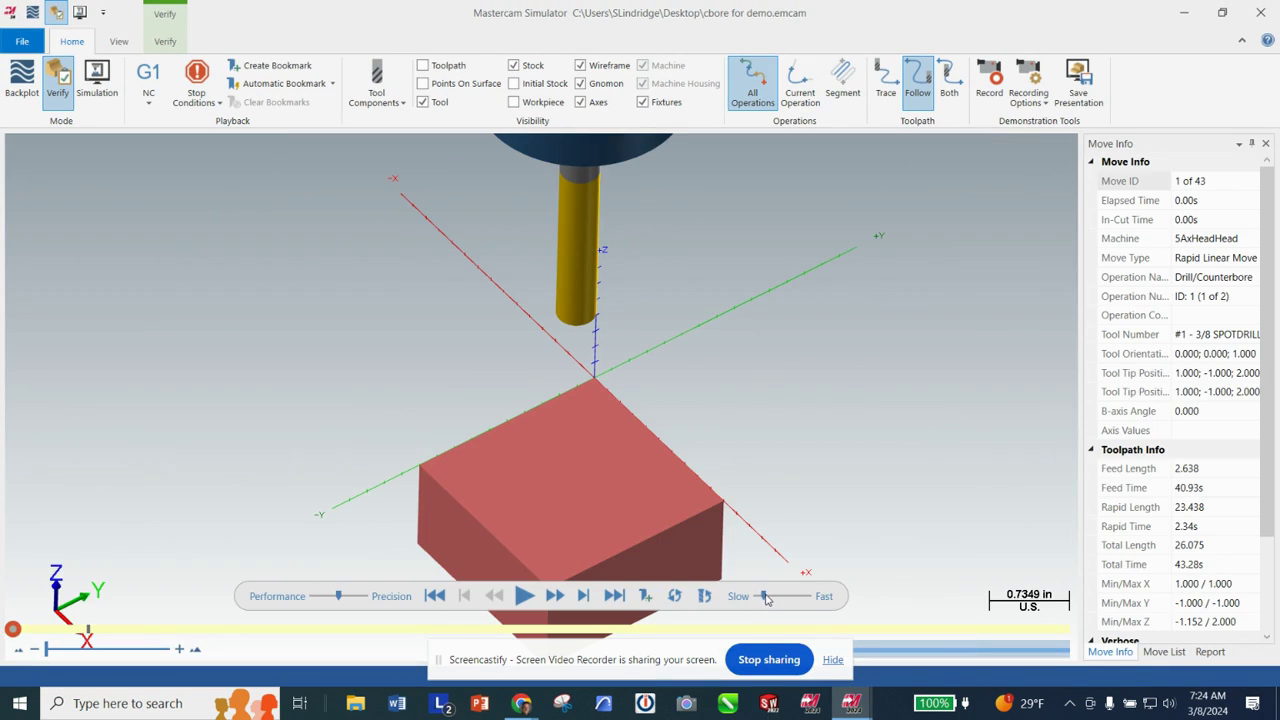
pyautogui.click(524, 596)
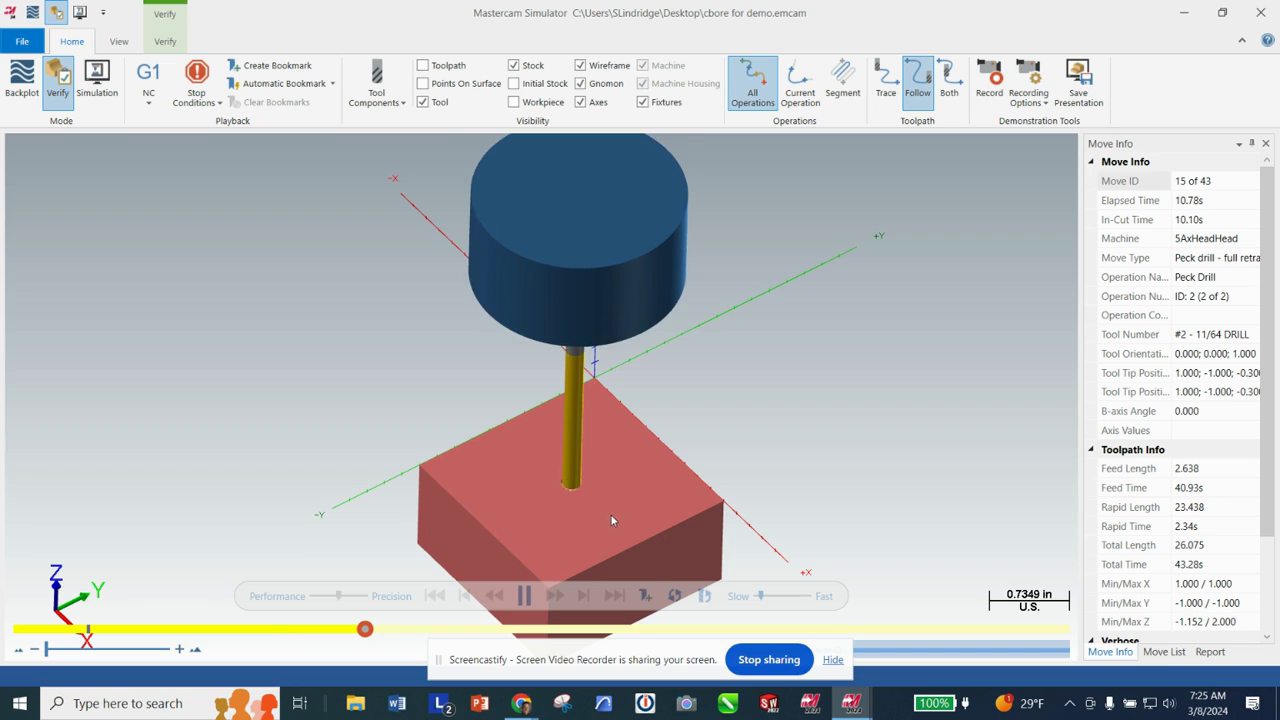
pyautogui.scroll(-4, 685, 482)
pyautogui.moveTo(685, 482); pyautogui.dragTo(681, 430, button='middle')
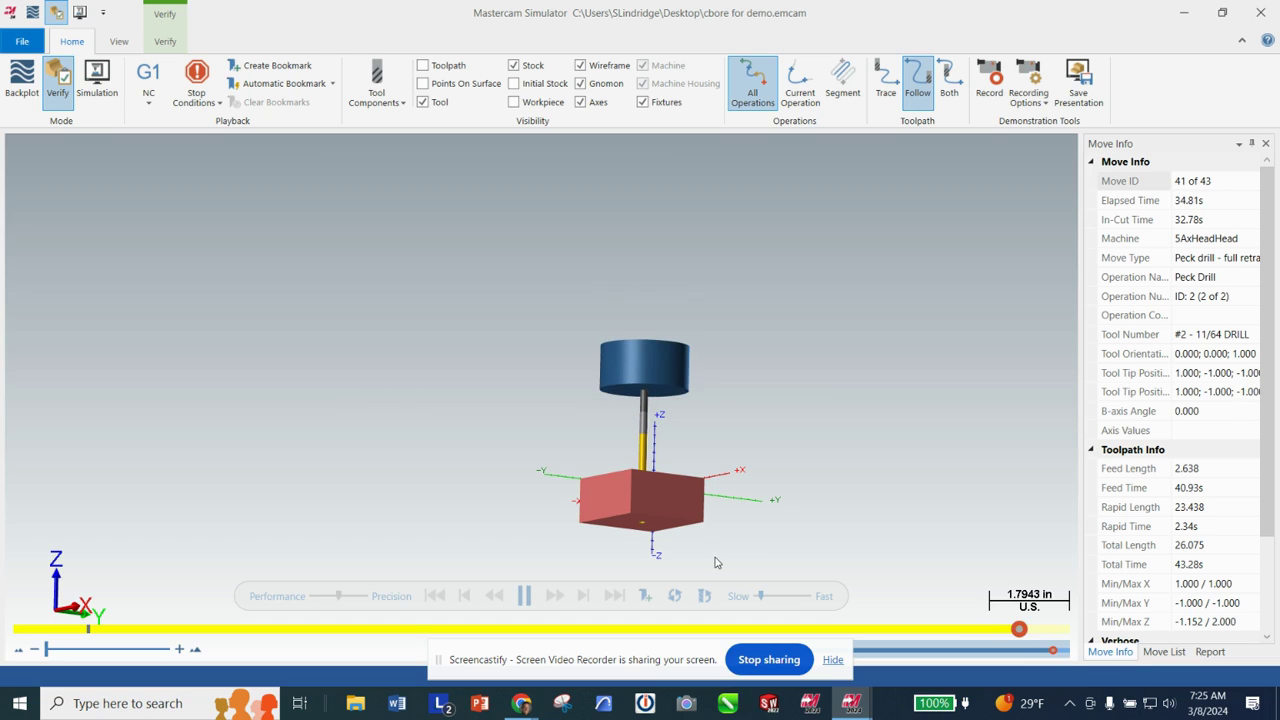
pyautogui.moveTo(700, 412); pyautogui.dragTo(545, 398)
pyautogui.click(1260, 12)
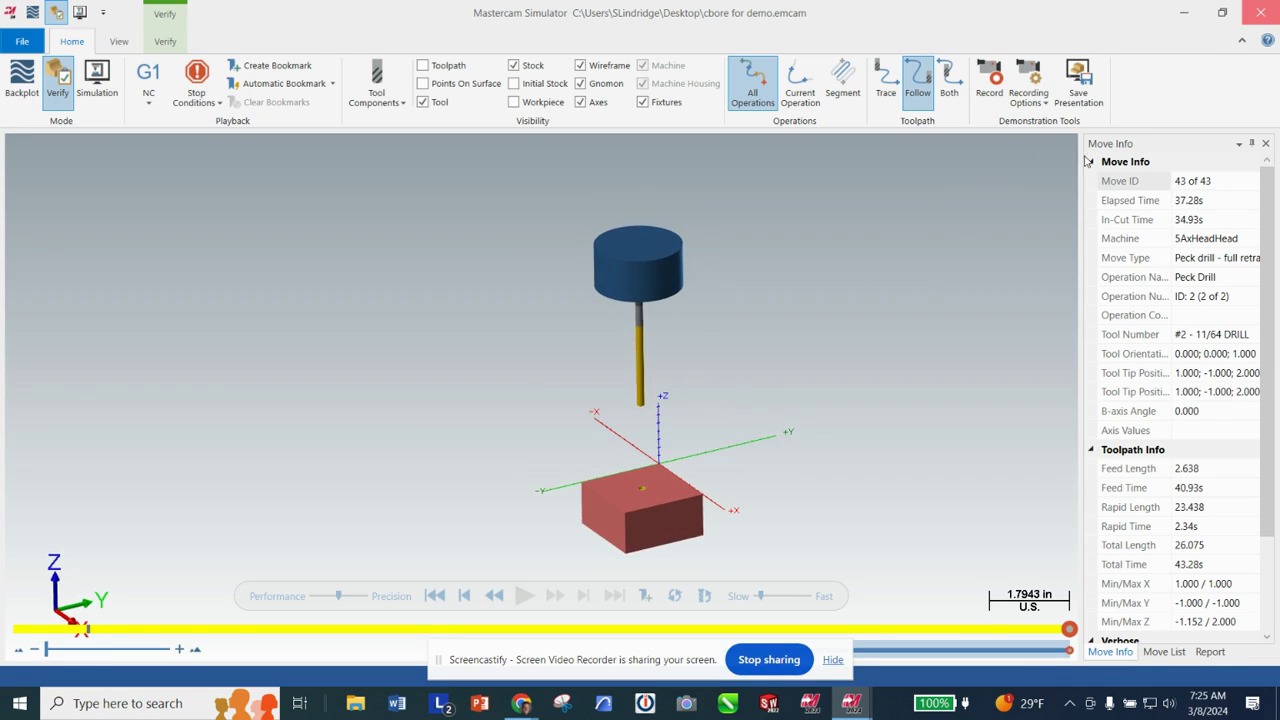
pyautogui.rightClick(789, 433)
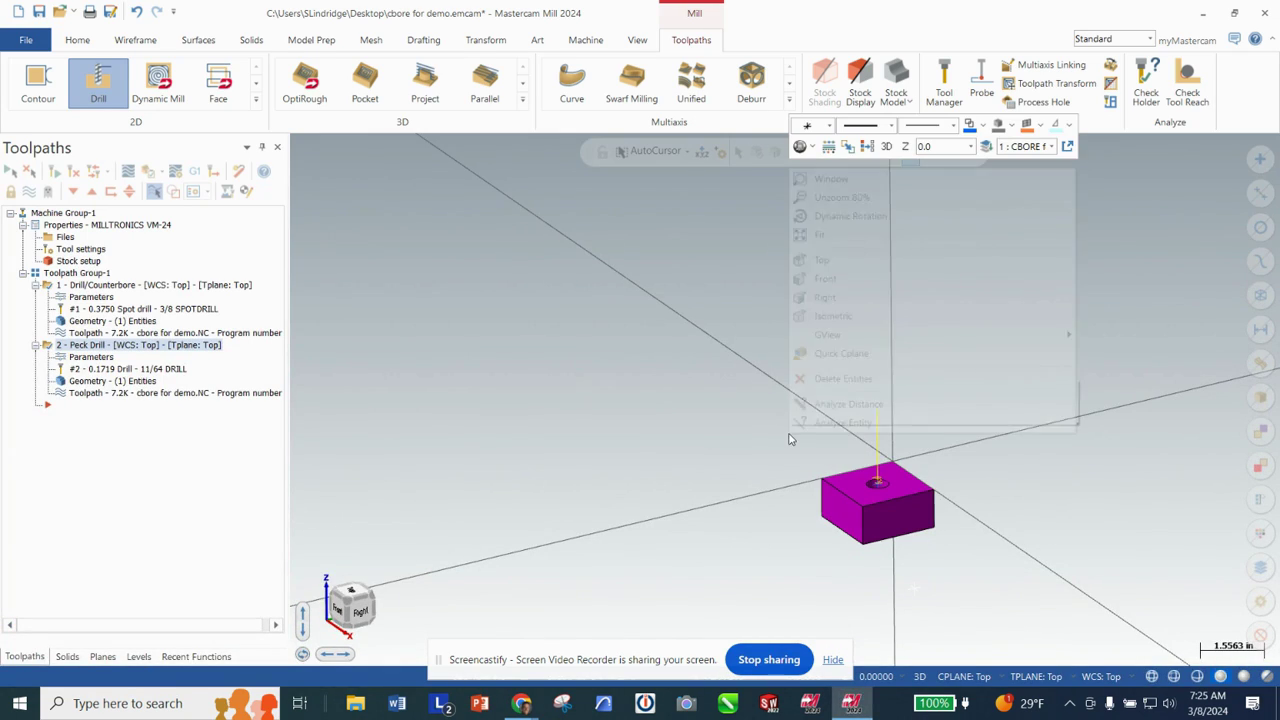
# Step: Copy the drill operations and paste duplicates of operations 1 and 2 into the toolpath tree
pyautogui.click(868, 235)
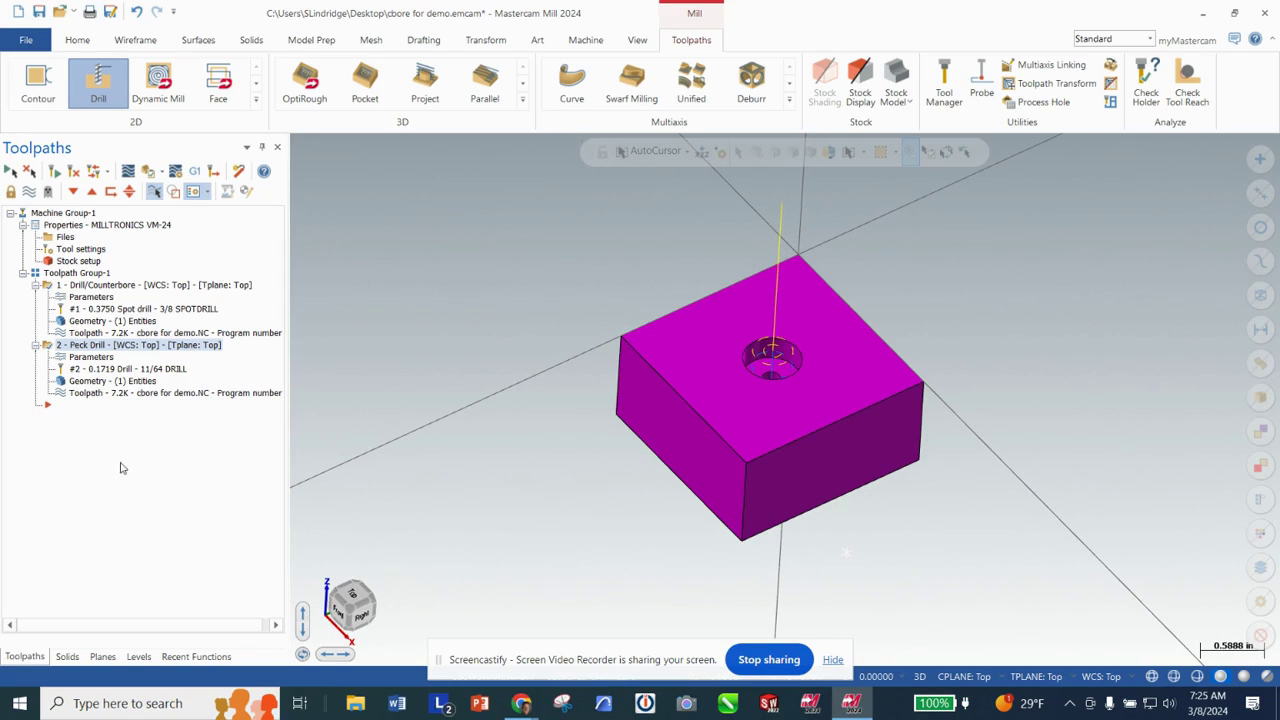
pyautogui.rightClick(74, 345)
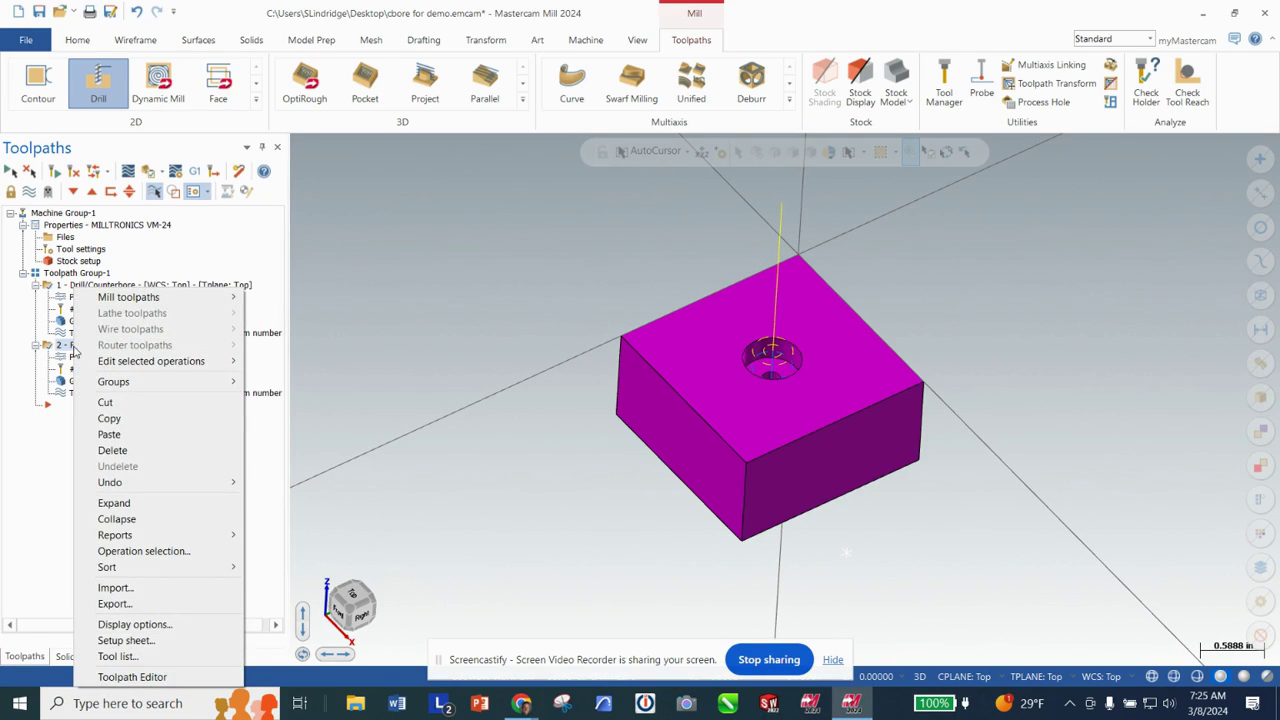
pyautogui.click(106, 418)
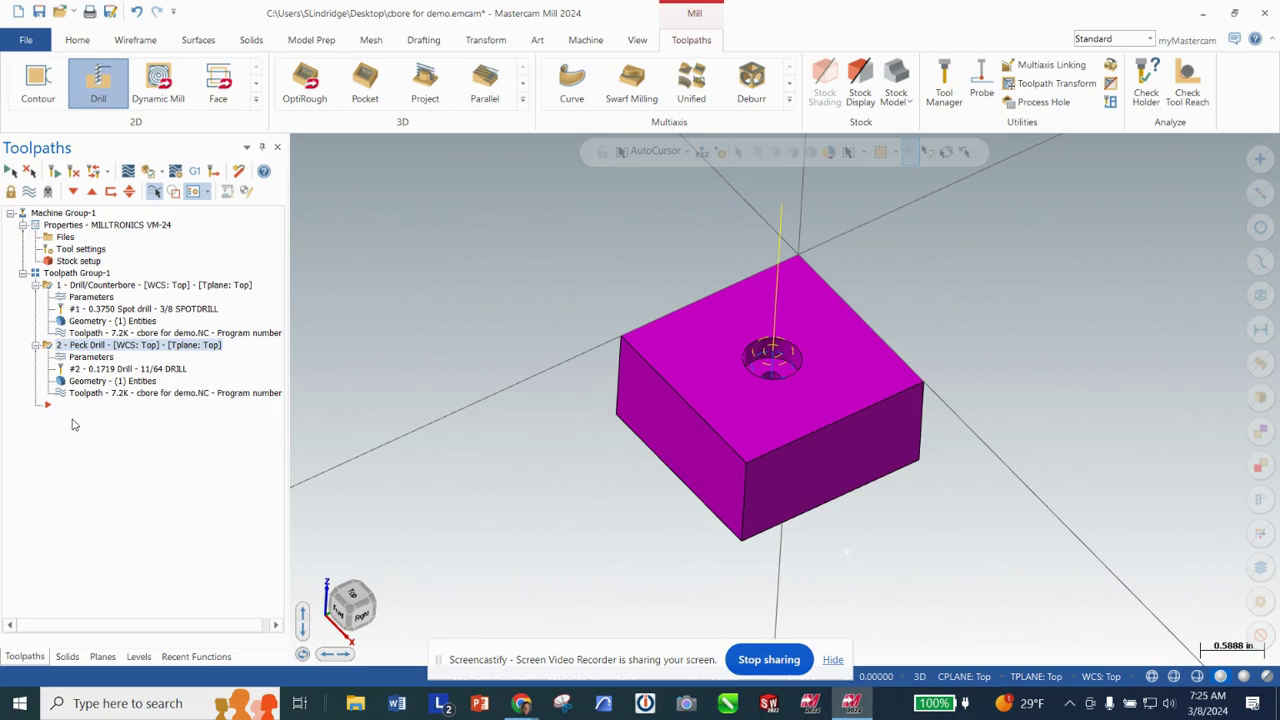
pyautogui.rightClick(73, 420)
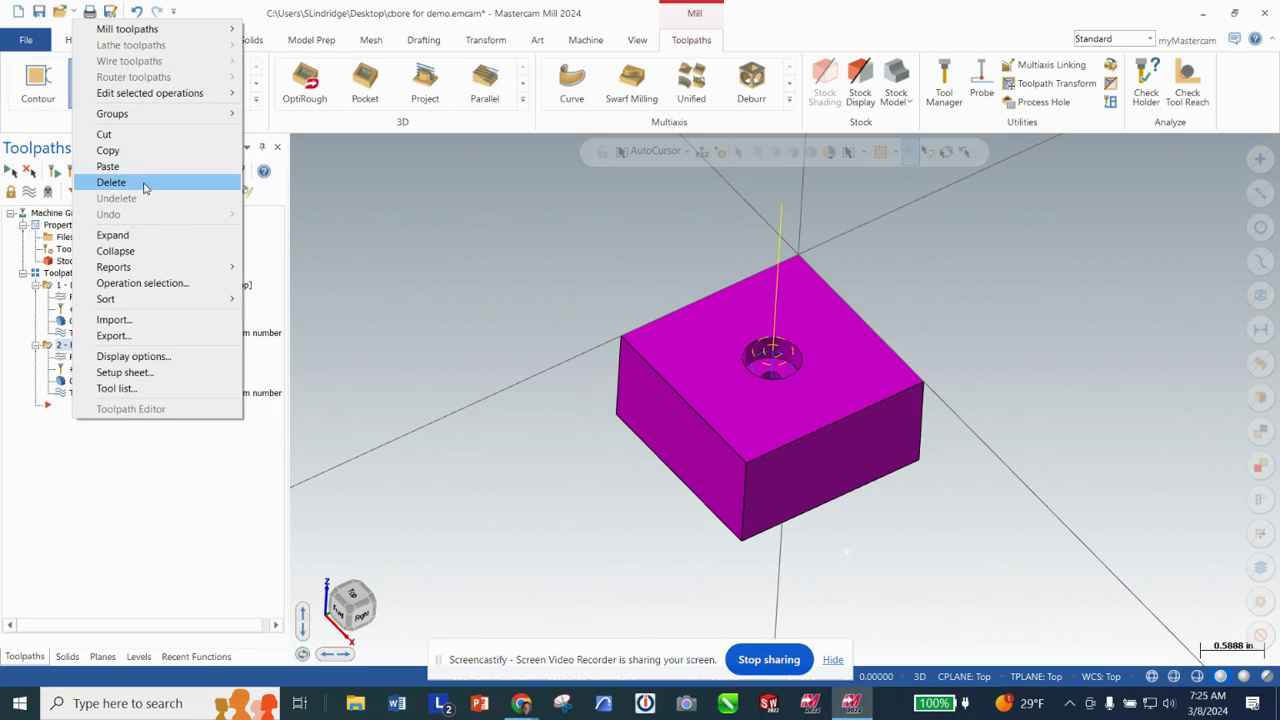
pyautogui.click(107, 166)
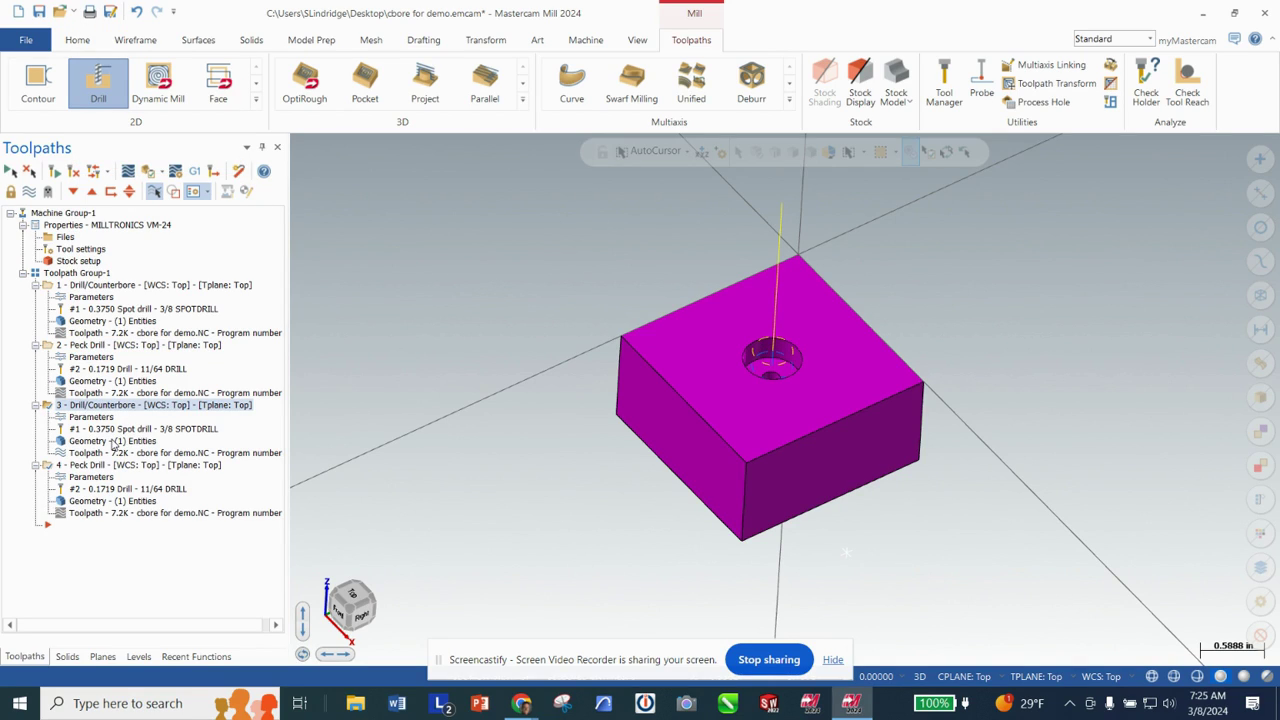
# Step: Delete the duplicate Peck Drill operation 4 and open operation 3's parameters
pyautogui.click(59, 466)
pyautogui.press('Delete')
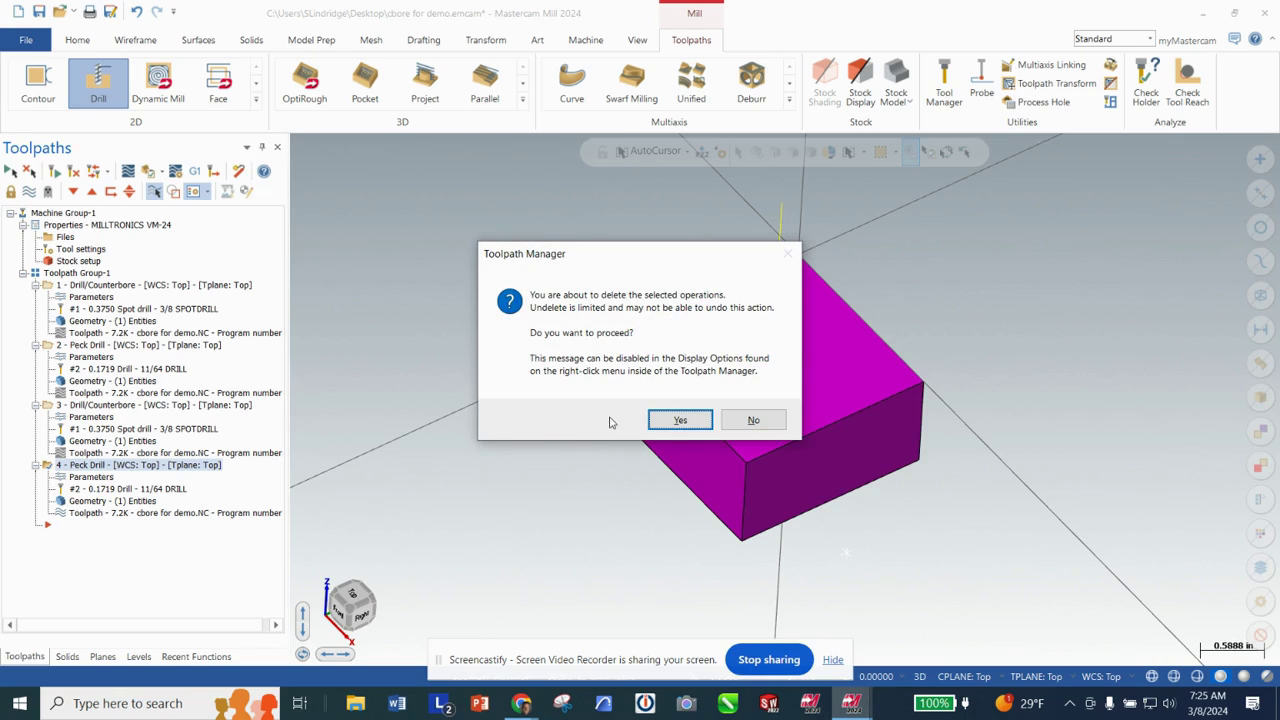
pyautogui.click(680, 425)
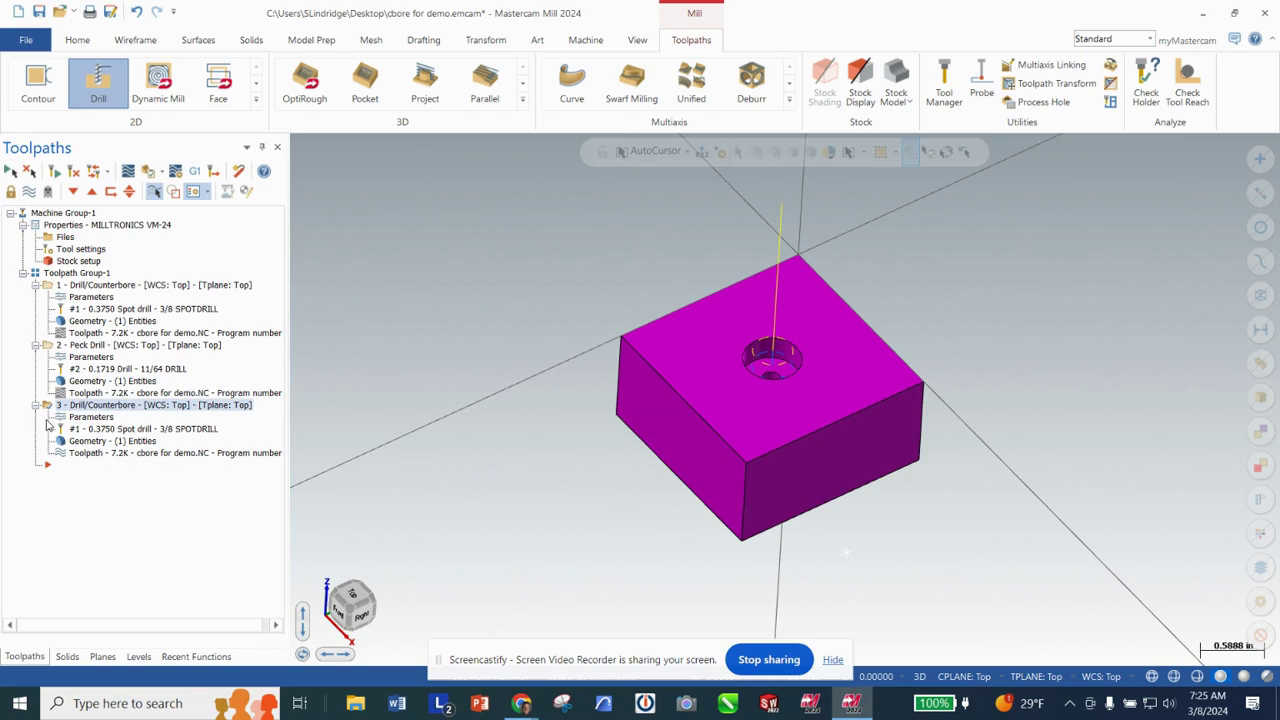
pyautogui.click(90, 417)
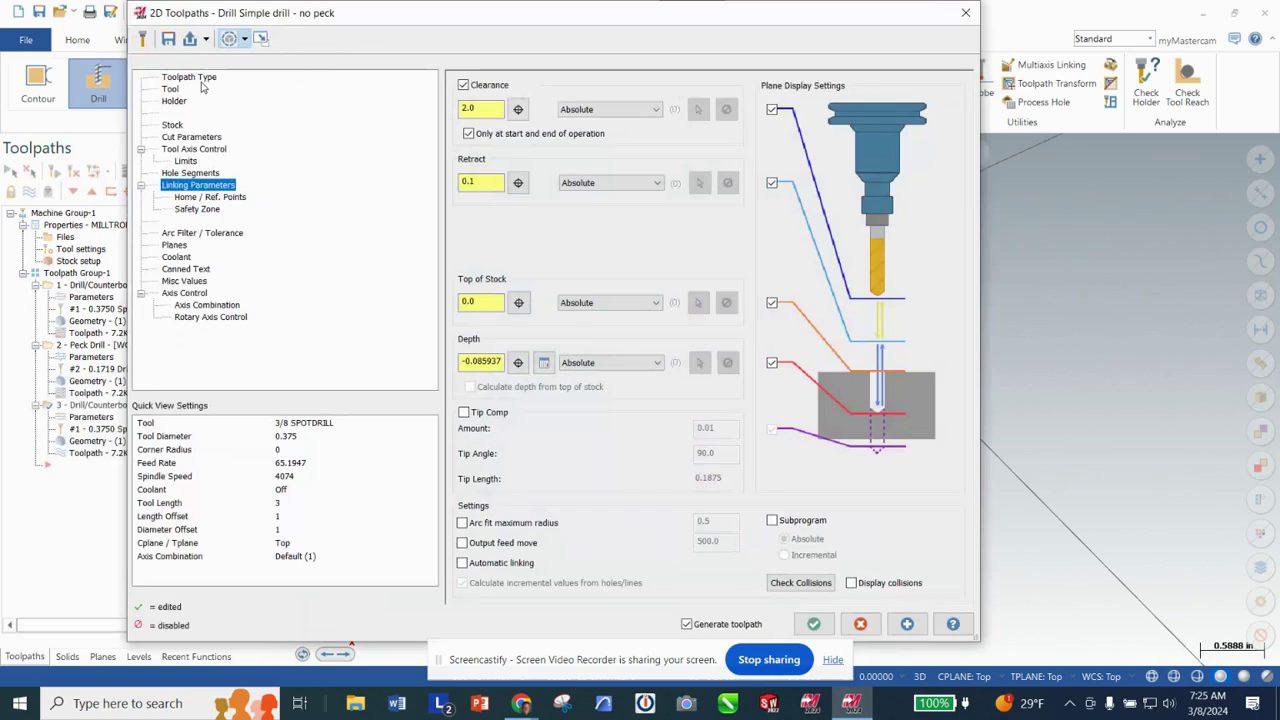
# Step: Change operation 3 to a Helix Bore and select the 3/16 FLAT ENDMILL as tool 3
pyautogui.click(200, 79)
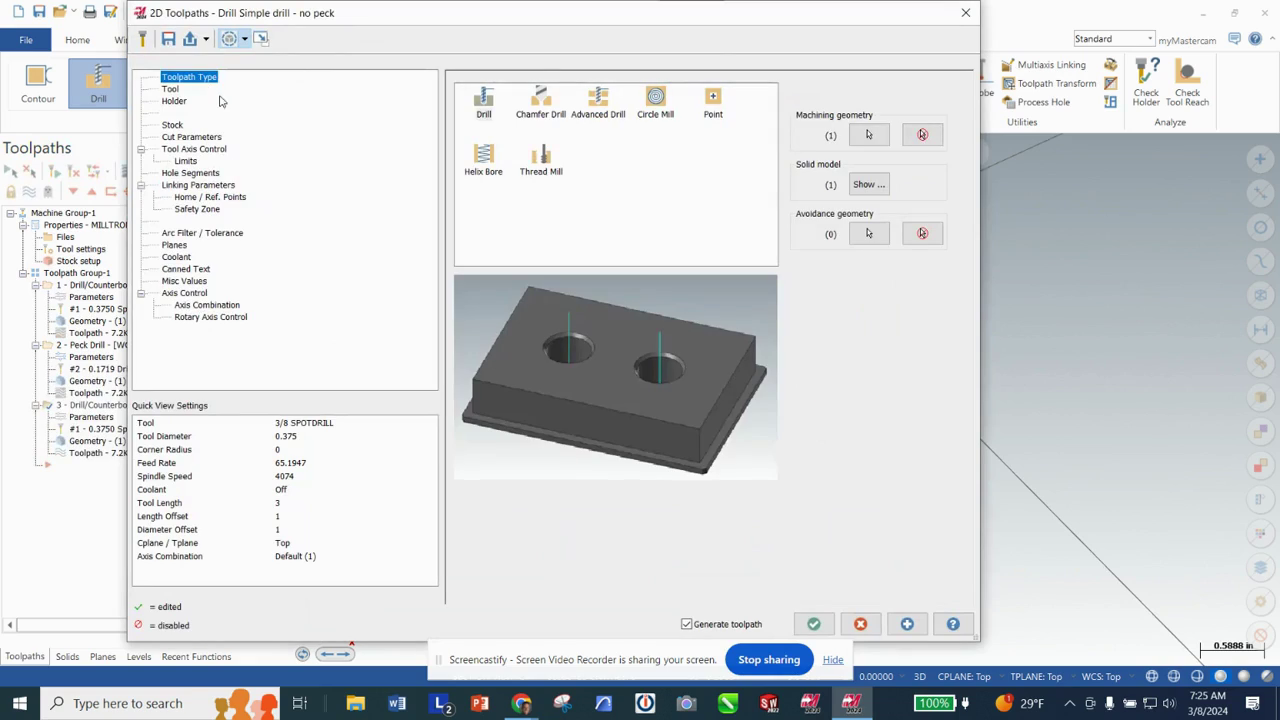
pyautogui.click(484, 162)
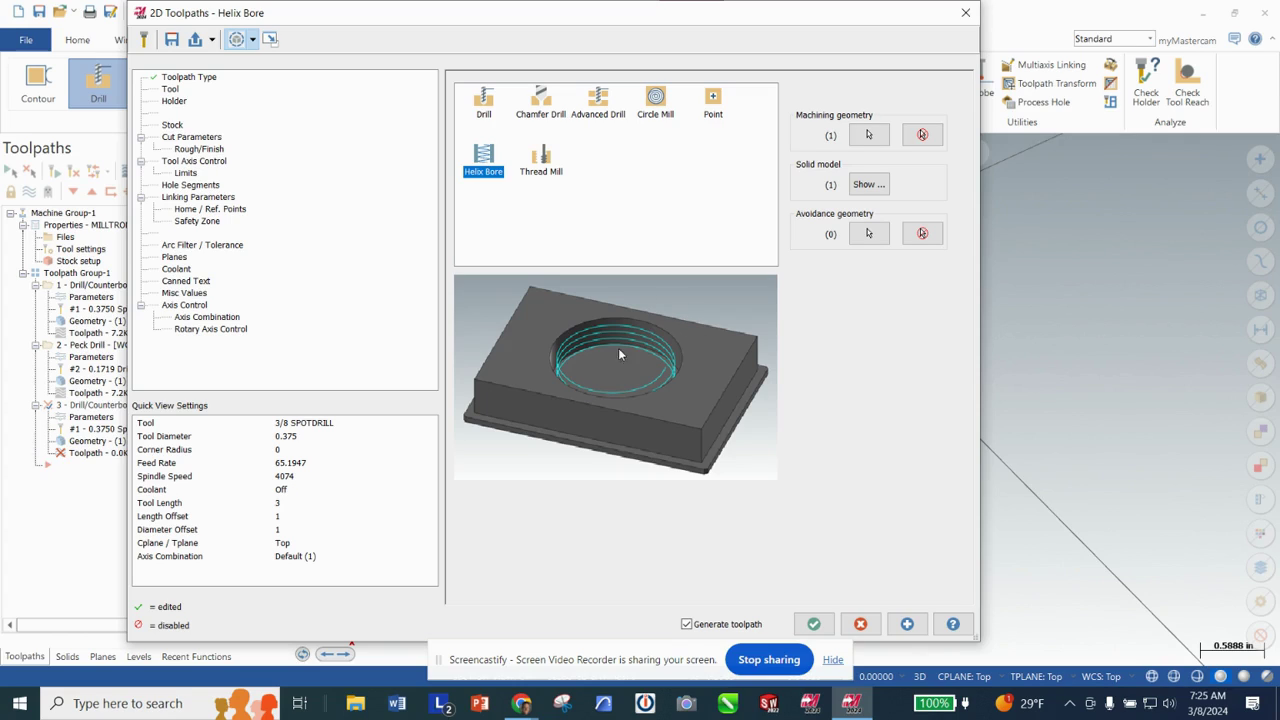
pyautogui.click(171, 89)
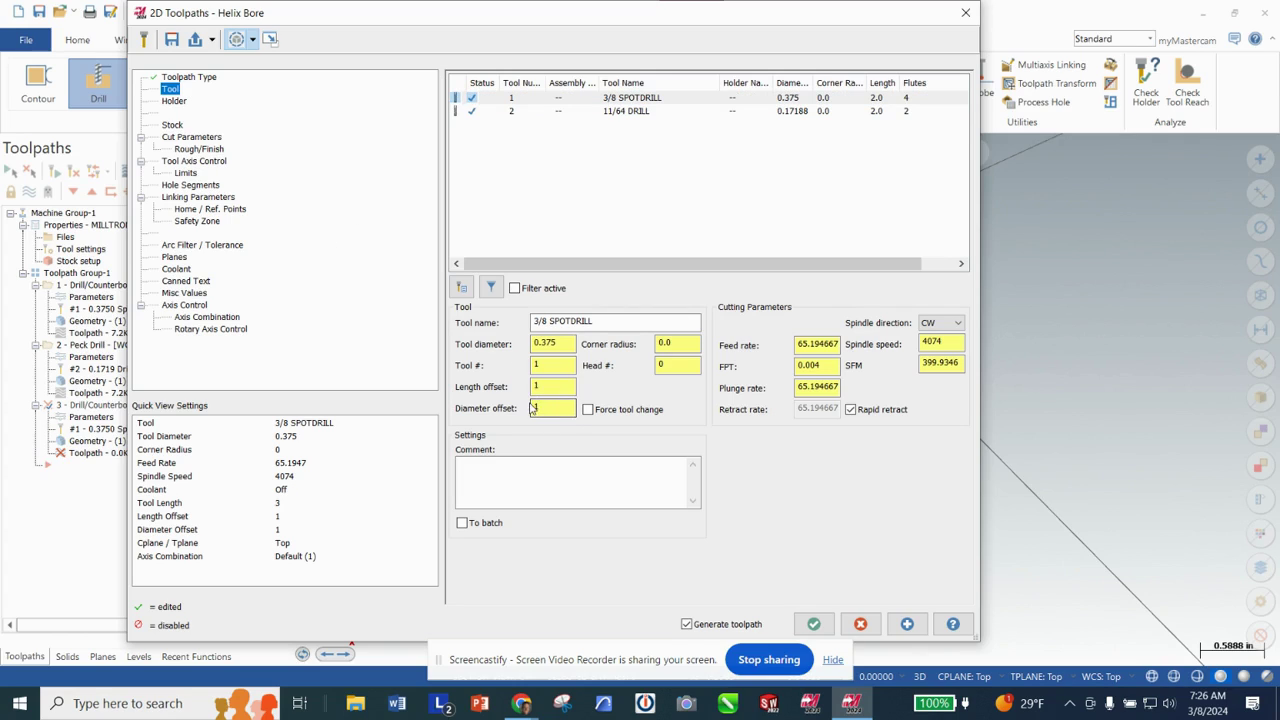
pyautogui.click(462, 288)
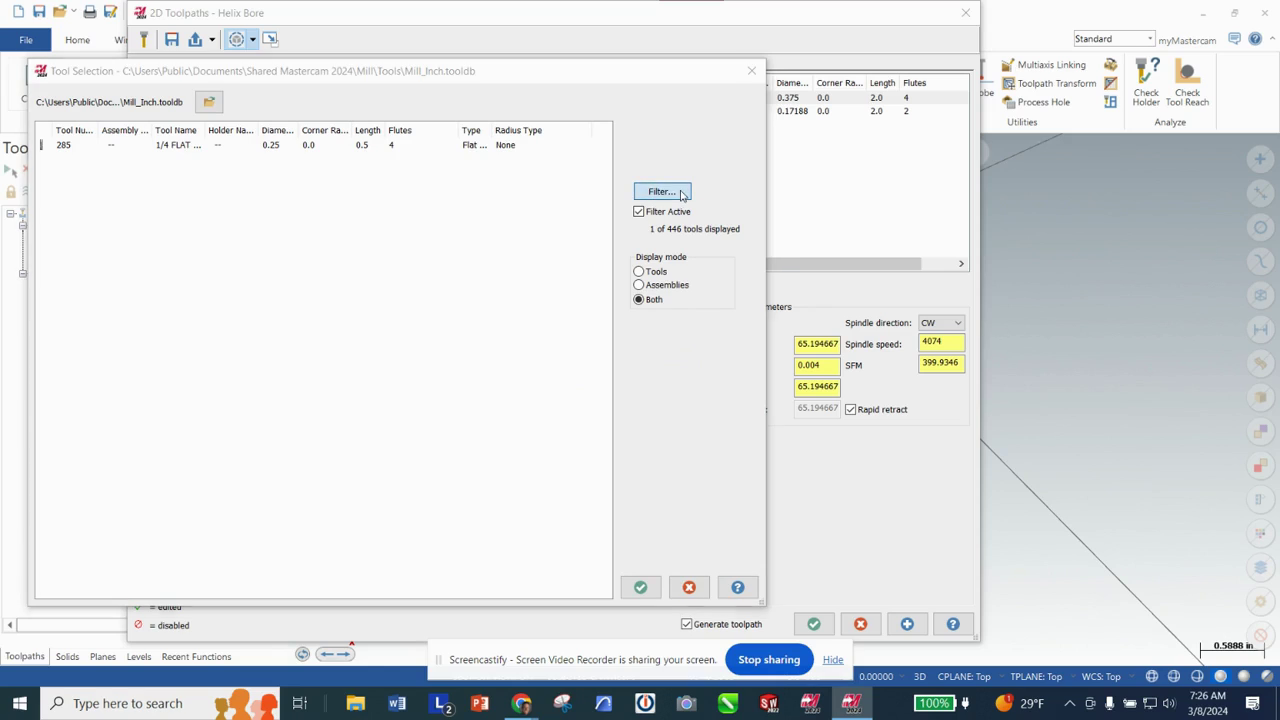
pyautogui.click(661, 191)
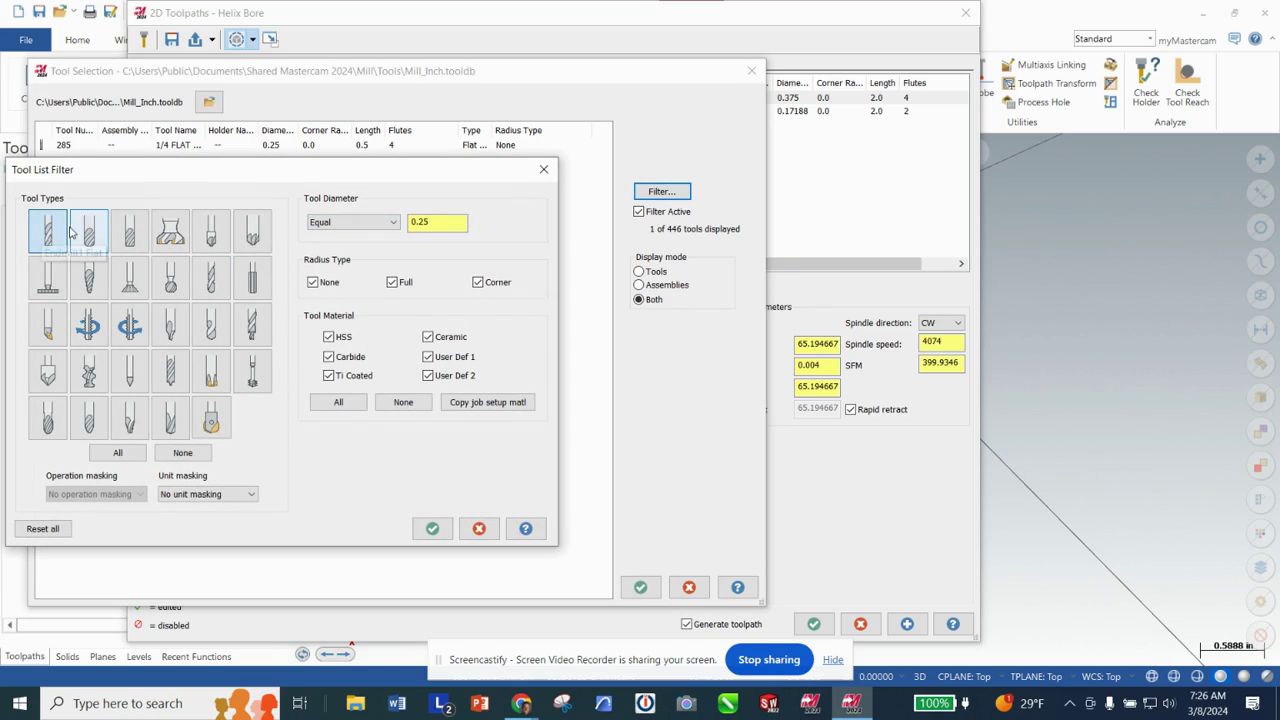
pyautogui.click(464, 227)
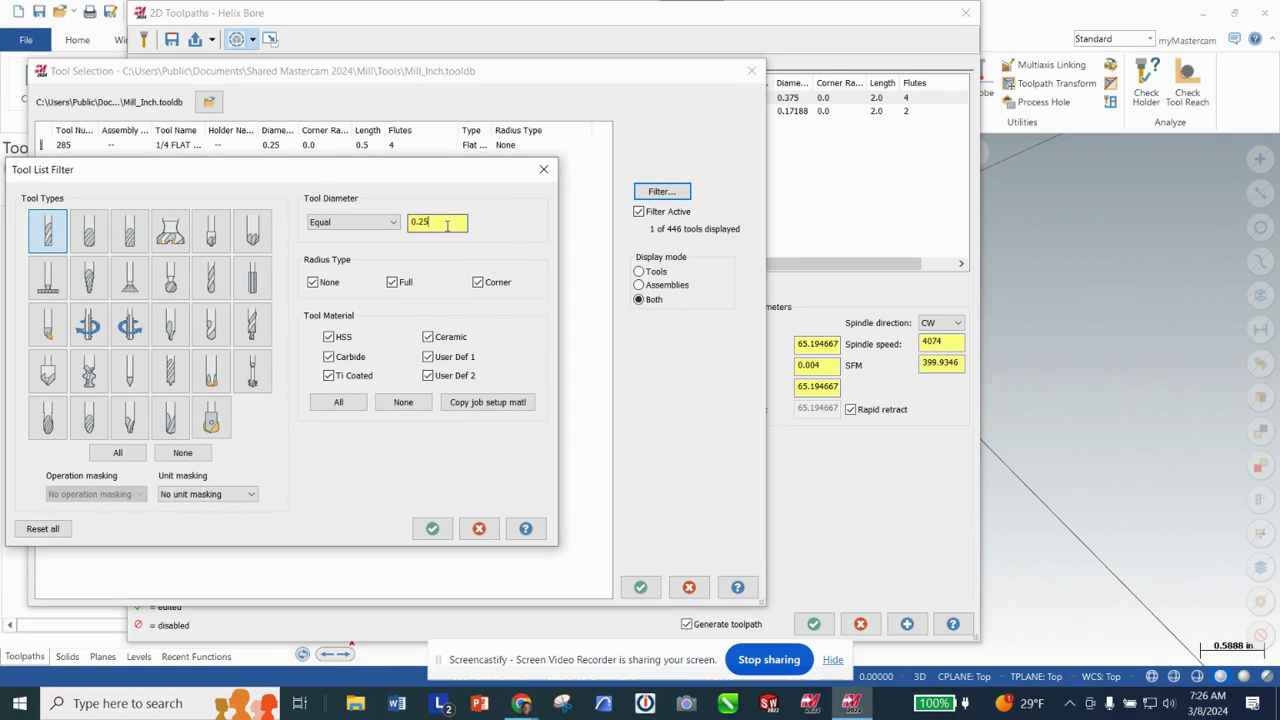
pyautogui.write('3/16')
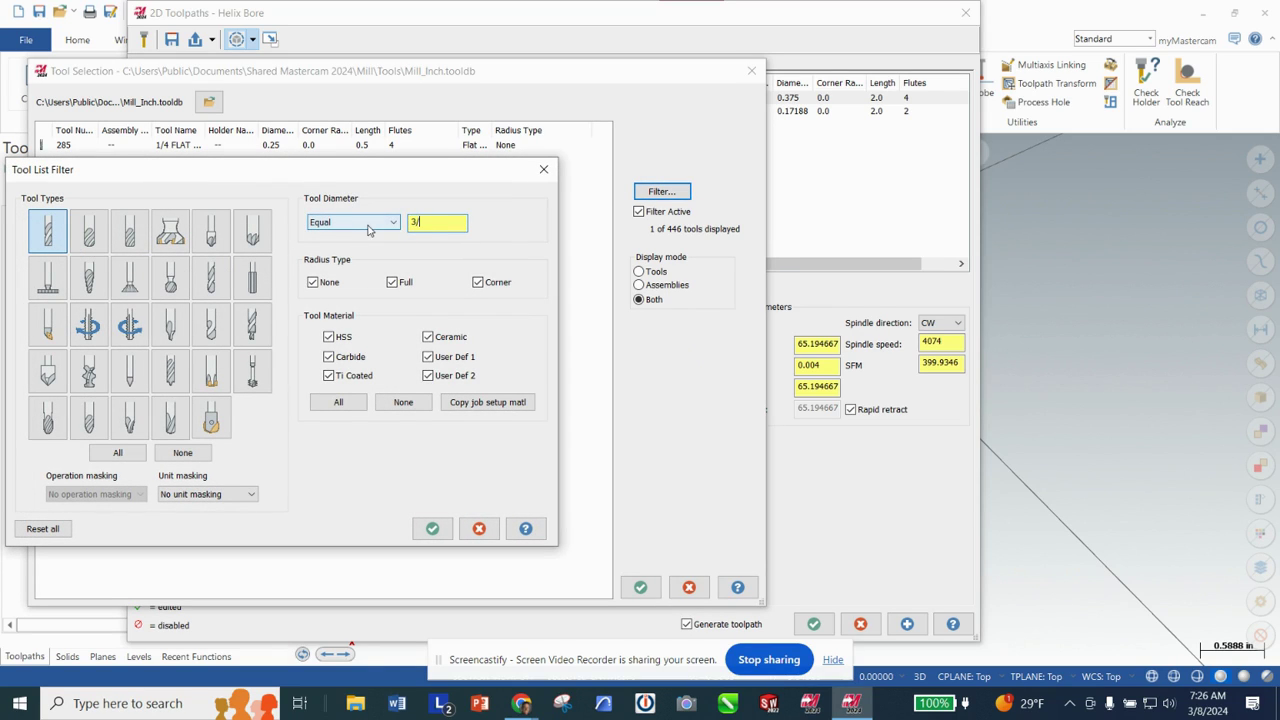
pyautogui.click(432, 528)
pyautogui.click(196, 148)
pyautogui.click(640, 587)
pyautogui.click(647, 133)
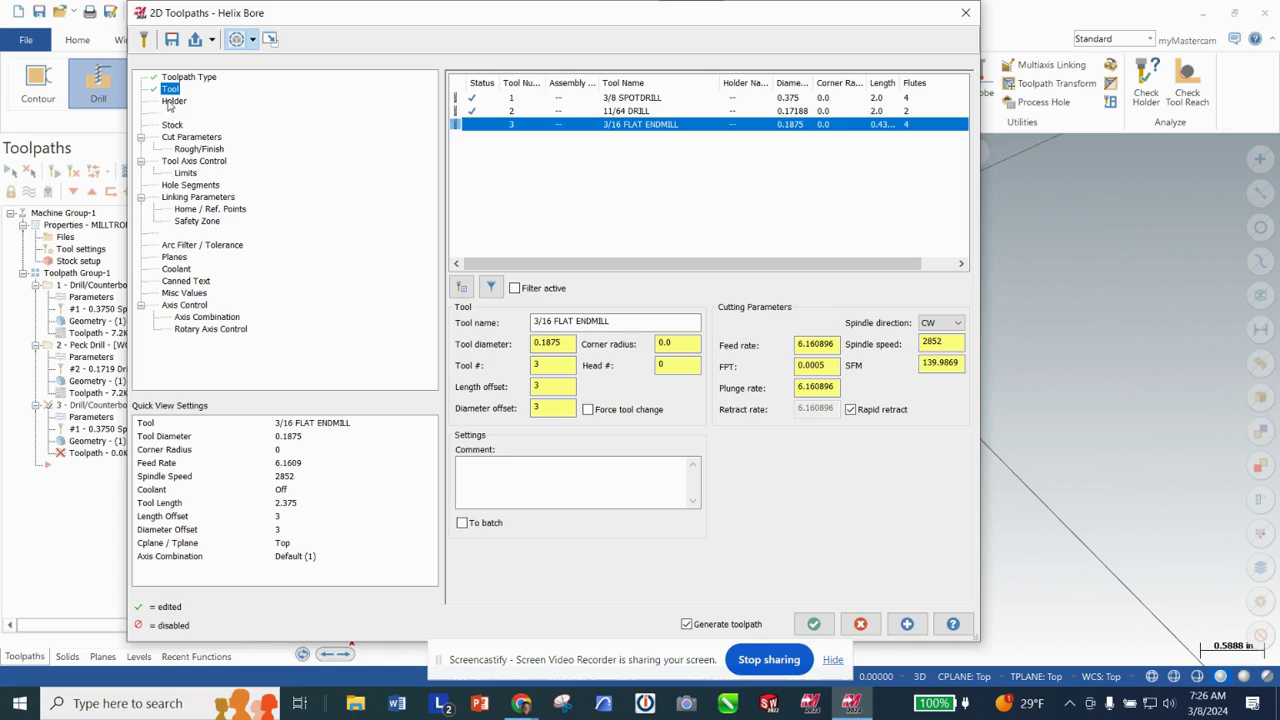
pyautogui.click(175, 137)
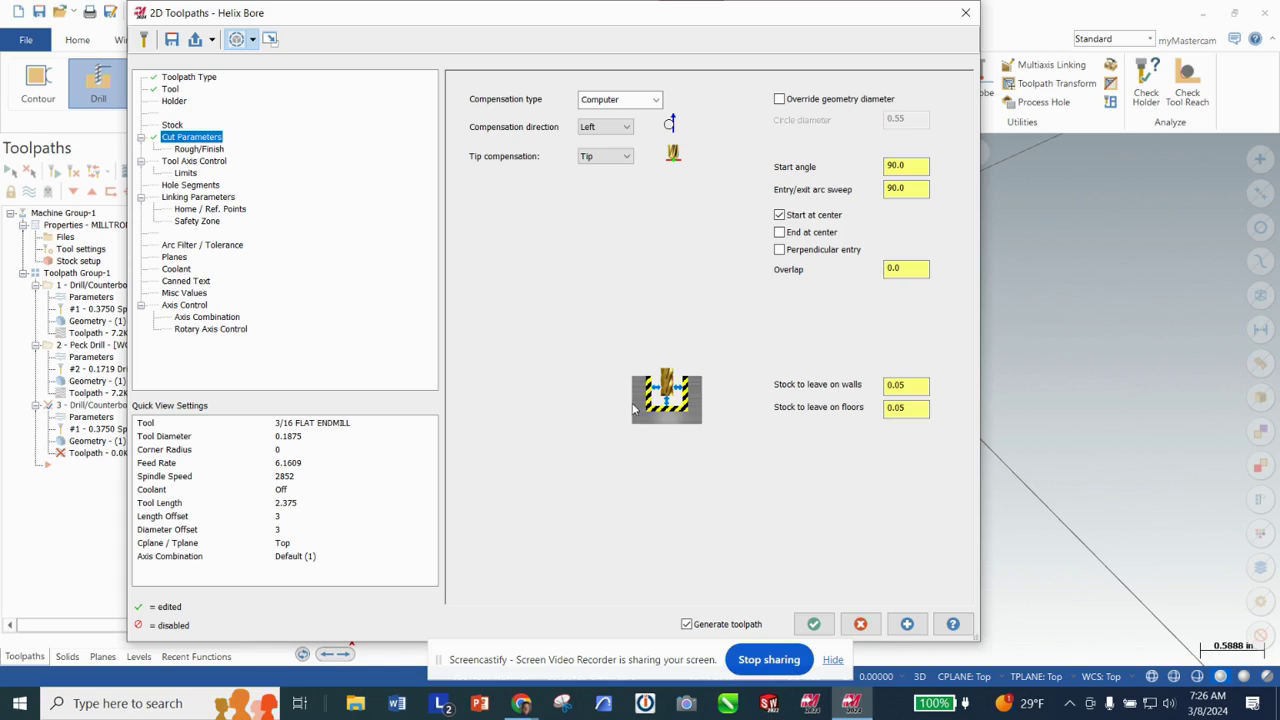
# Step: Set the Helix Bore's wall and floor stock to leave to 0.0 and review the Rough/Finish settings
pyautogui.moveTo(912, 388); pyautogui.dragTo(805, 395)
pyautogui.write('0')
pyautogui.moveTo(912, 409); pyautogui.dragTo(840, 412)
pyautogui.write('0')
pyautogui.click(911, 392)
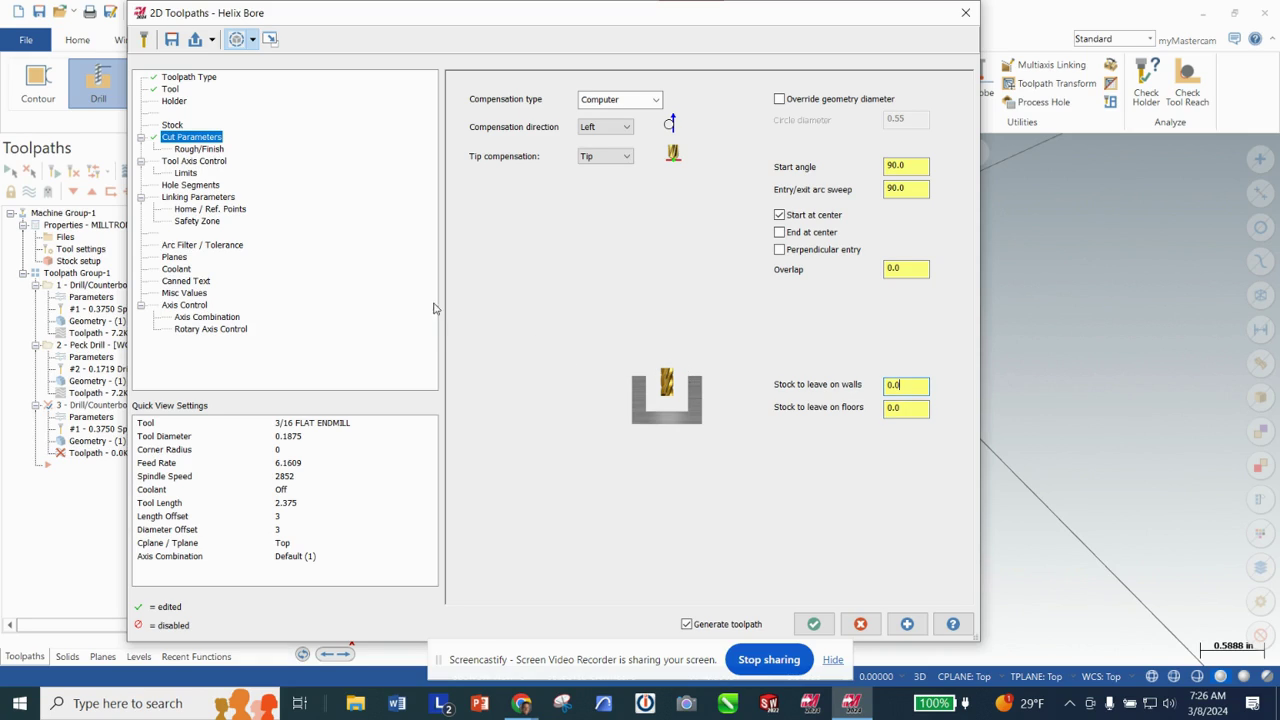
pyautogui.click(199, 149)
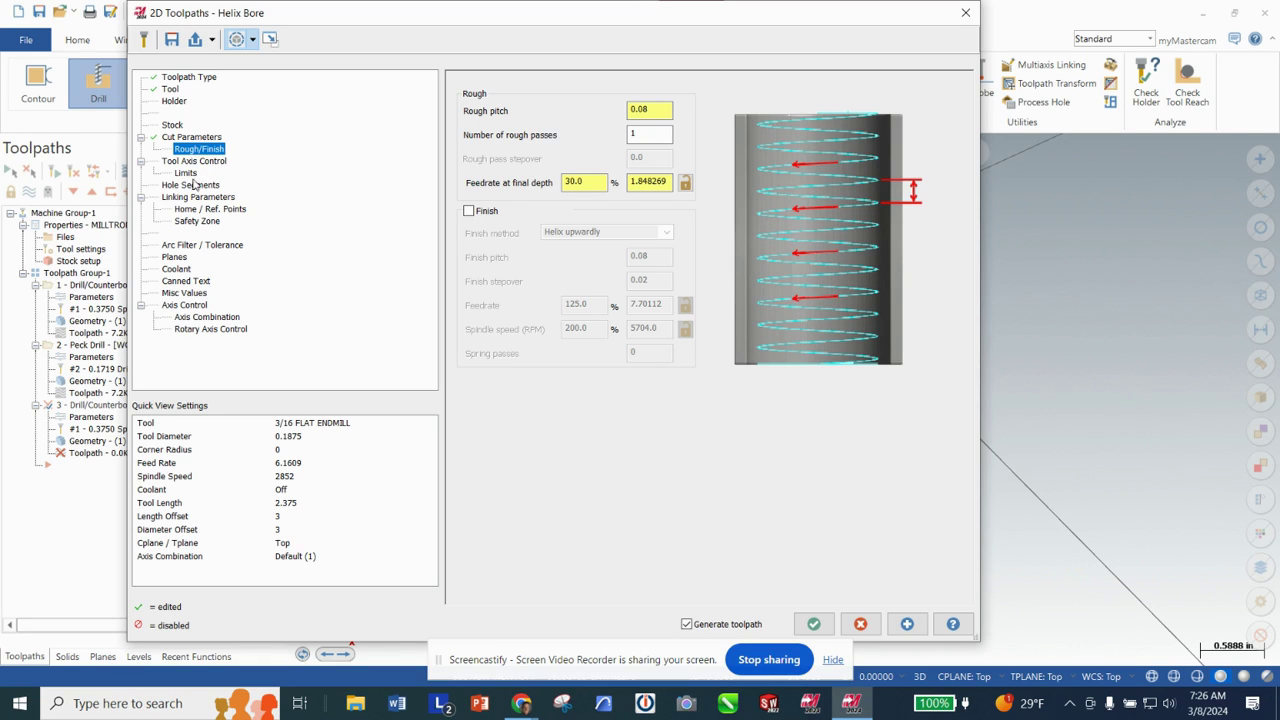
pyautogui.click(190, 197)
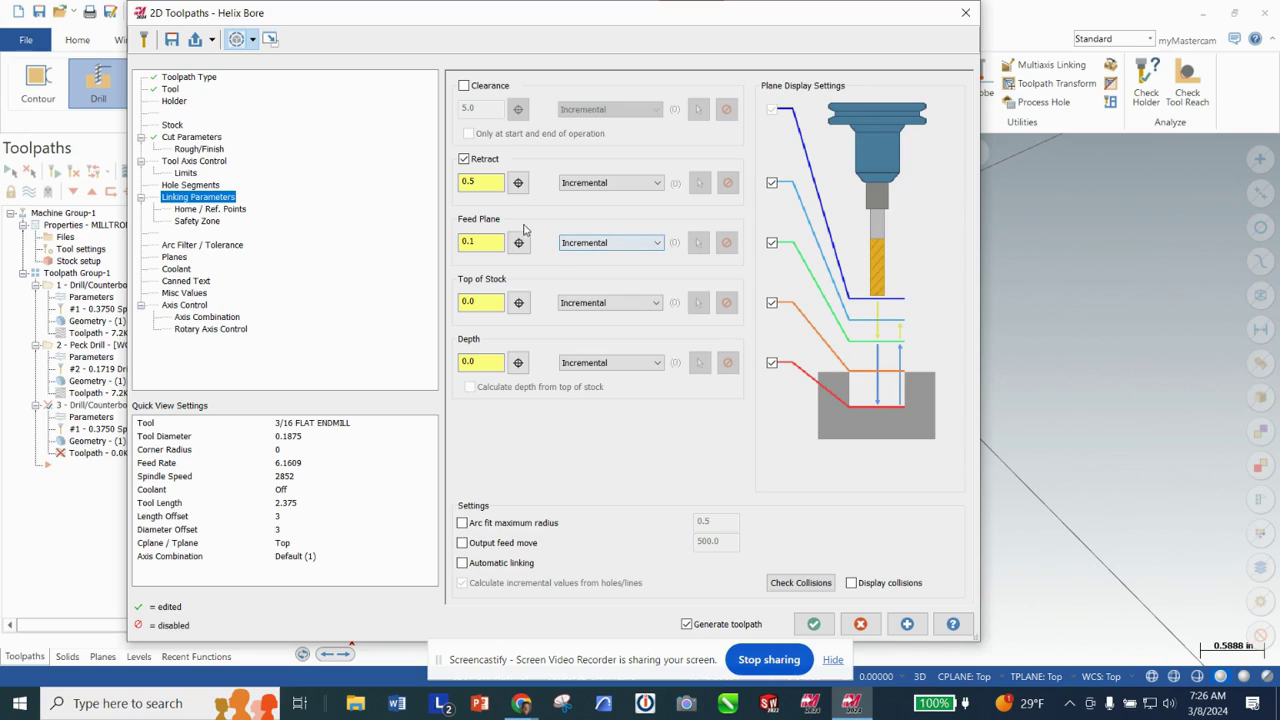
# Step: Enable clearance at 2.0 for start and end only, and make all linking heights absolute
pyautogui.click(464, 86)
pyautogui.click(468, 134)
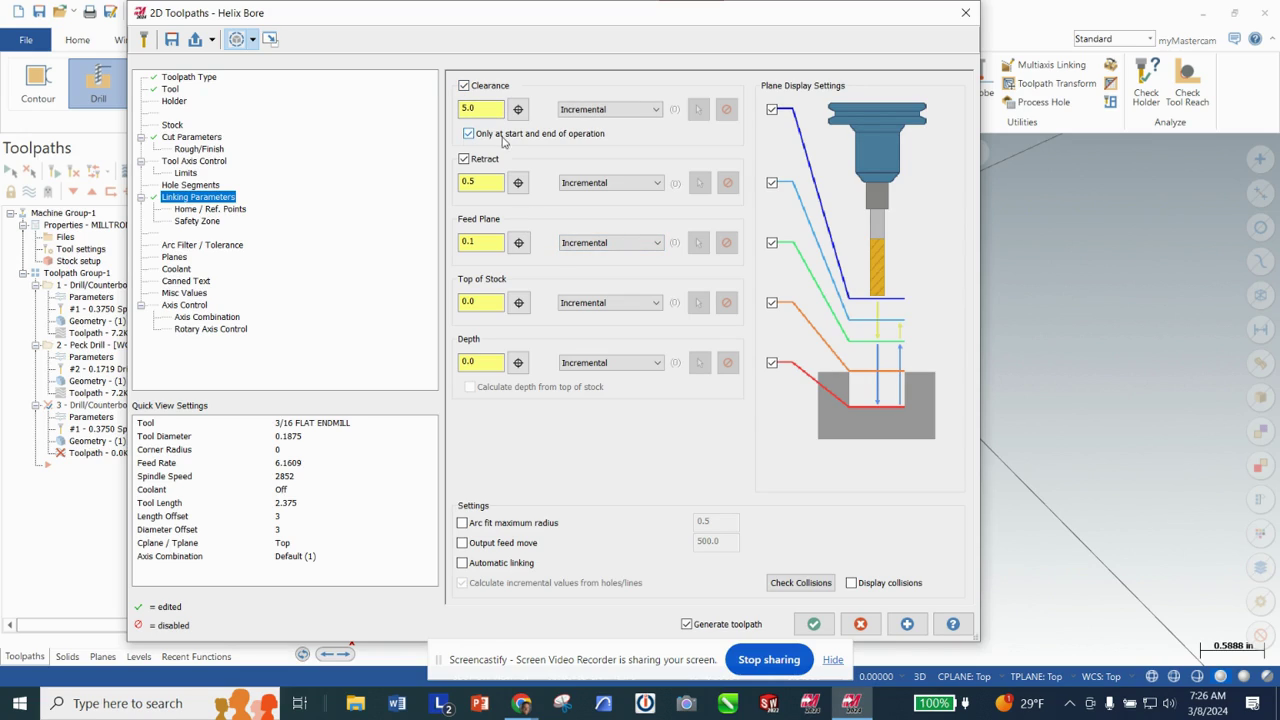
pyautogui.doubleClick(470, 108)
pyautogui.write('2.0')
pyautogui.click(608, 109)
pyautogui.click(619, 123)
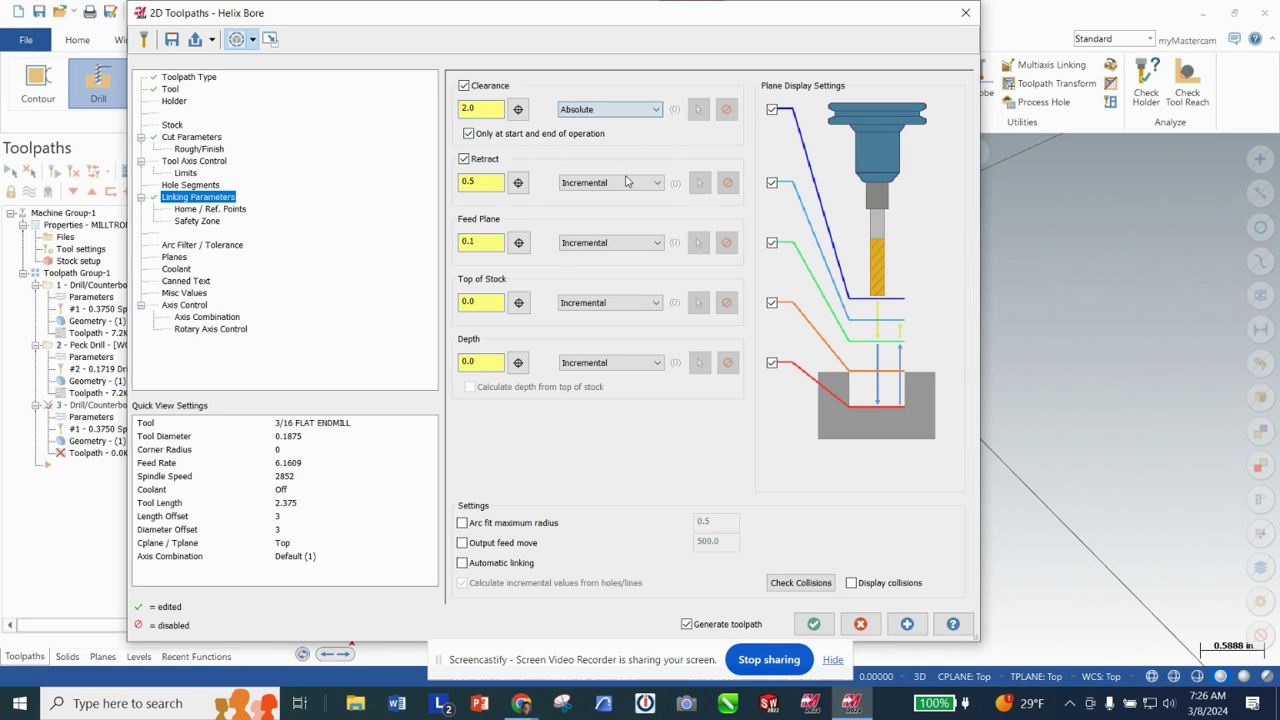
pyautogui.click(610, 182)
pyautogui.click(620, 195)
pyautogui.click(620, 242)
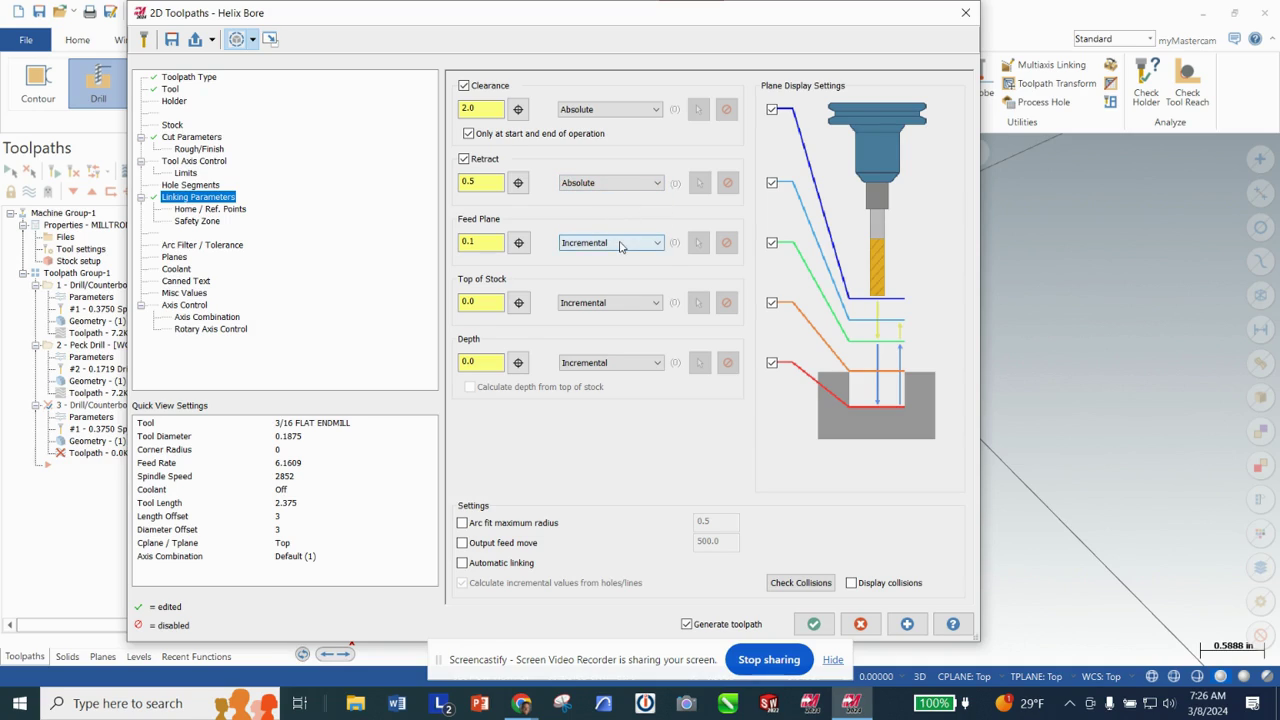
pyautogui.click(622, 257)
pyautogui.click(620, 302)
pyautogui.click(621, 317)
pyautogui.click(625, 362)
pyautogui.click(629, 376)
# Step: Set retract to 0.2, take the -0.25 depth from a point in the hole, and generate the toolpath
pyautogui.moveTo(492, 180); pyautogui.dragTo(449, 179)
pyautogui.write('.2')
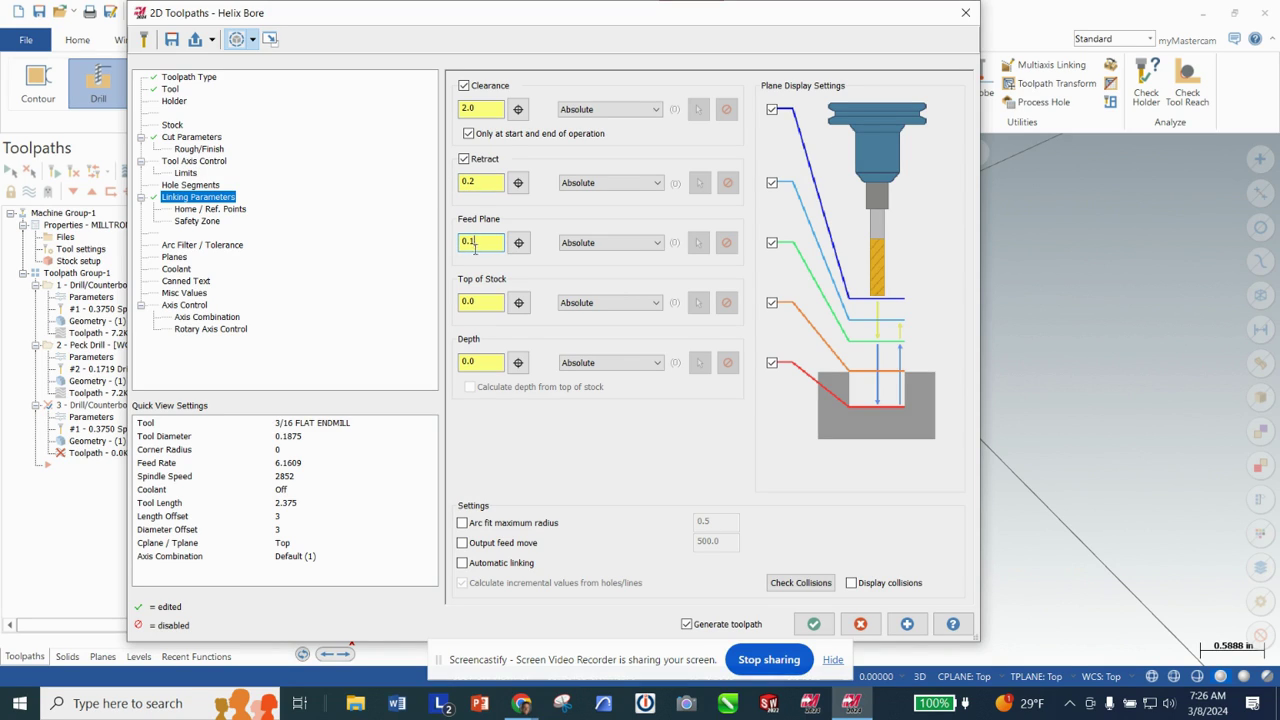
pyautogui.click(518, 363)
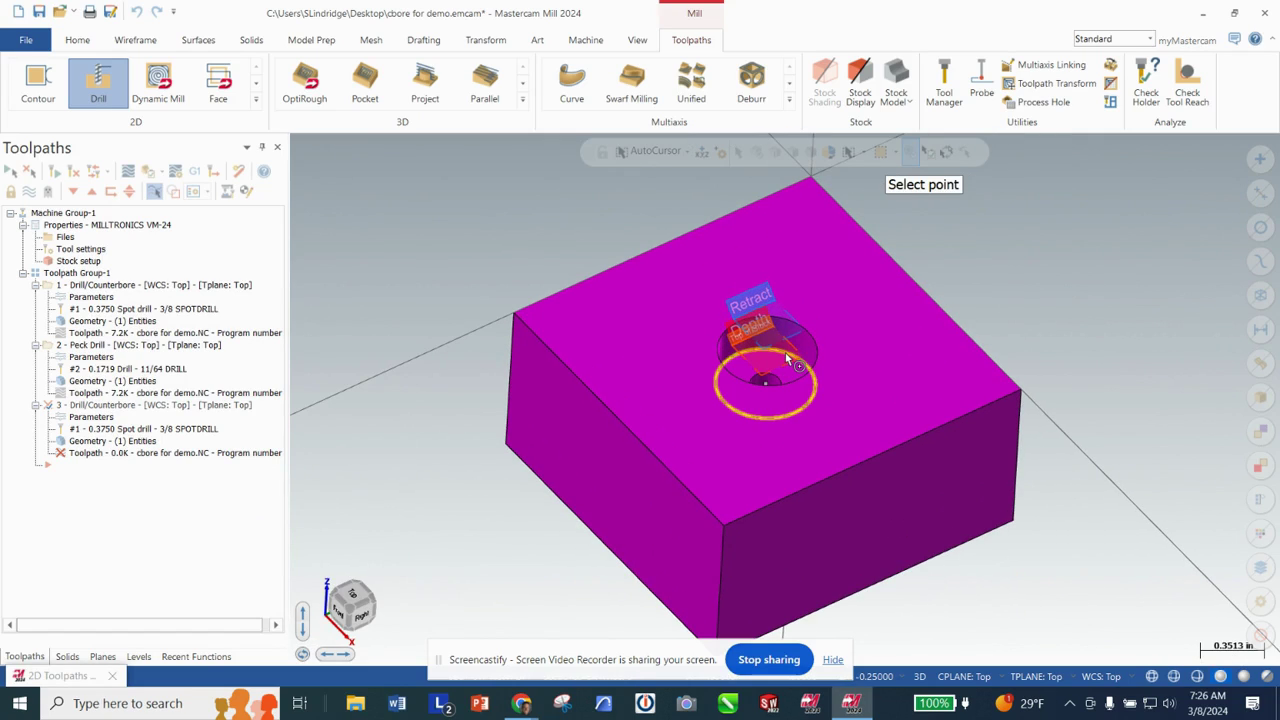
pyautogui.click(788, 359)
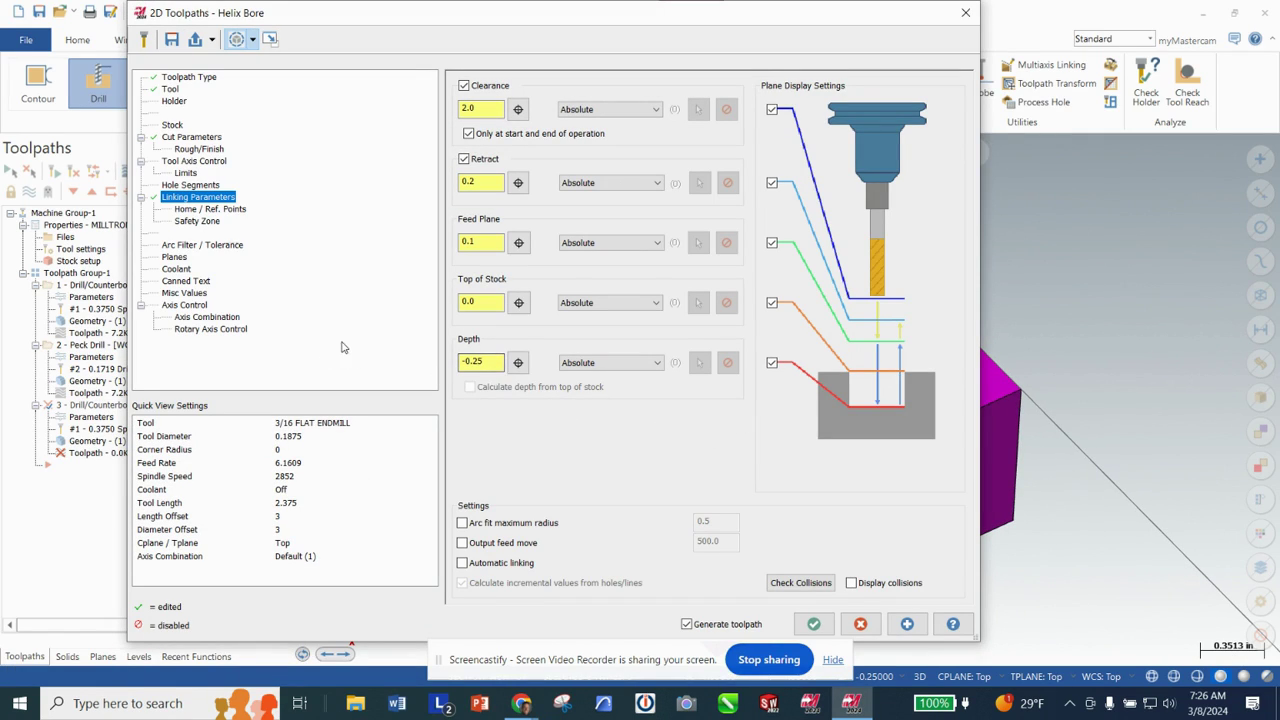
pyautogui.click(813, 624)
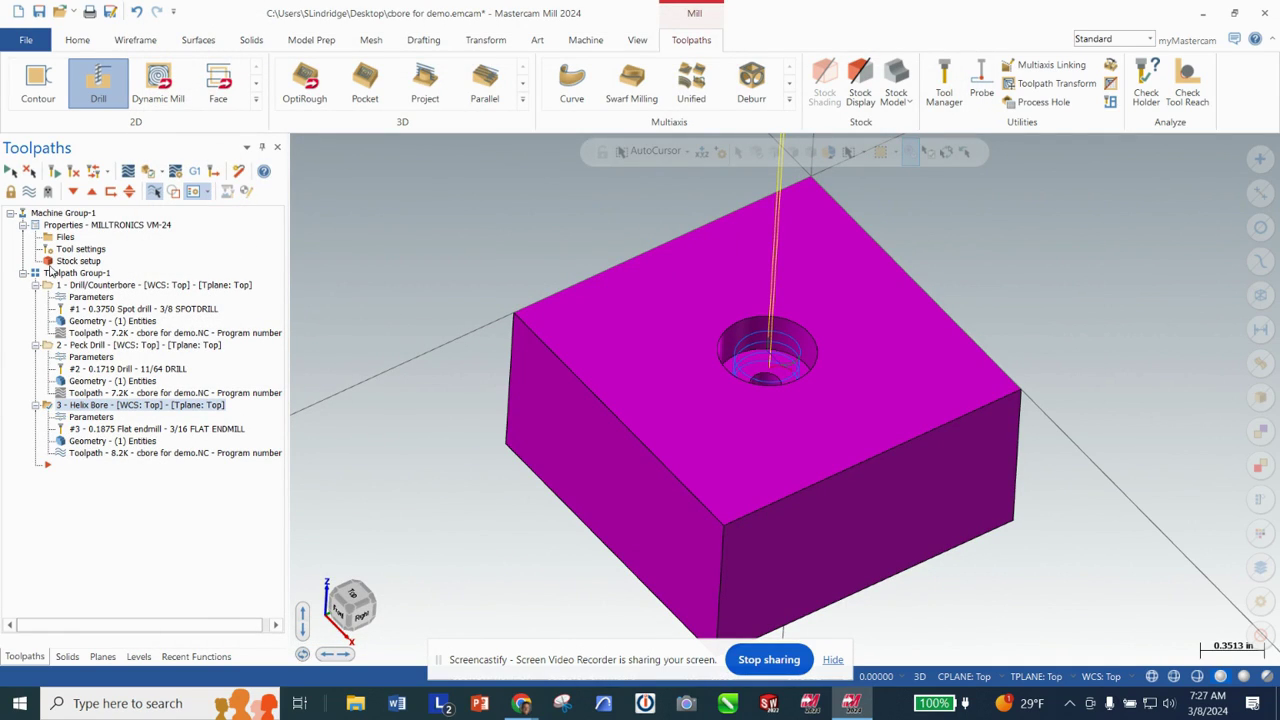
# Step: Play back the selected toolpaths in the Simulator, then reopen the Helix Bore's cut parameters
pyautogui.click(147, 172)
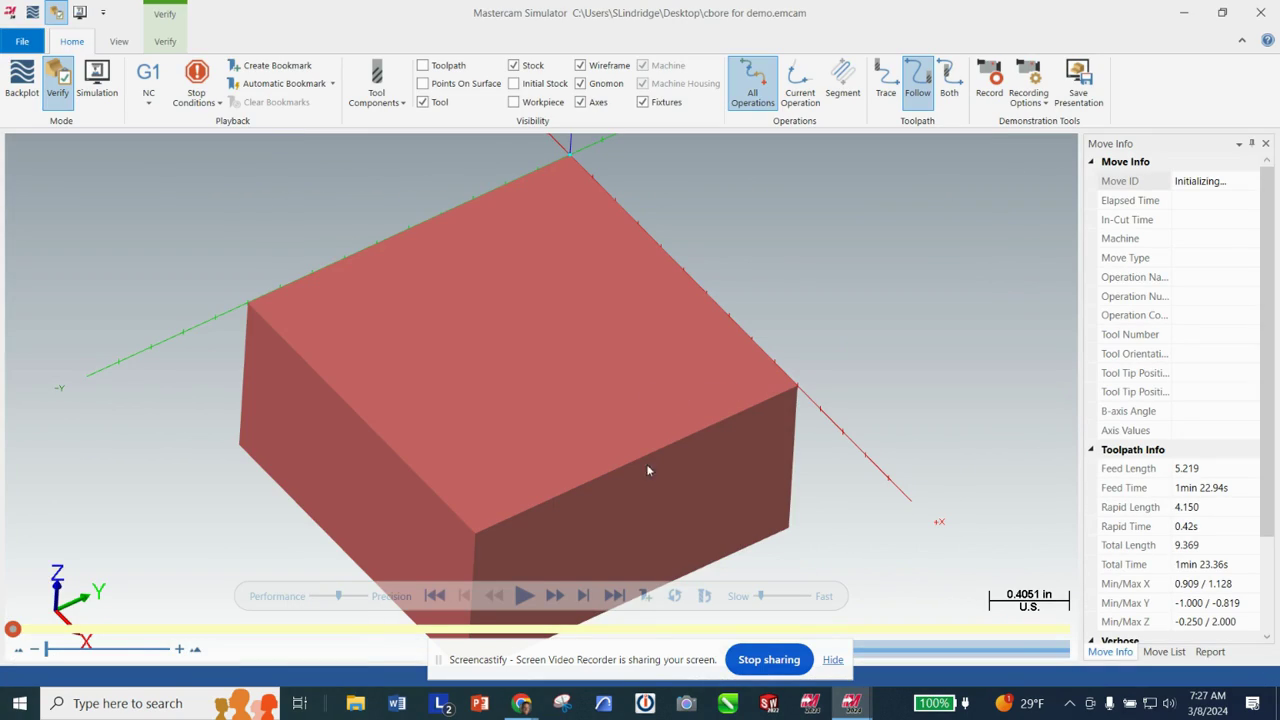
pyautogui.click(524, 595)
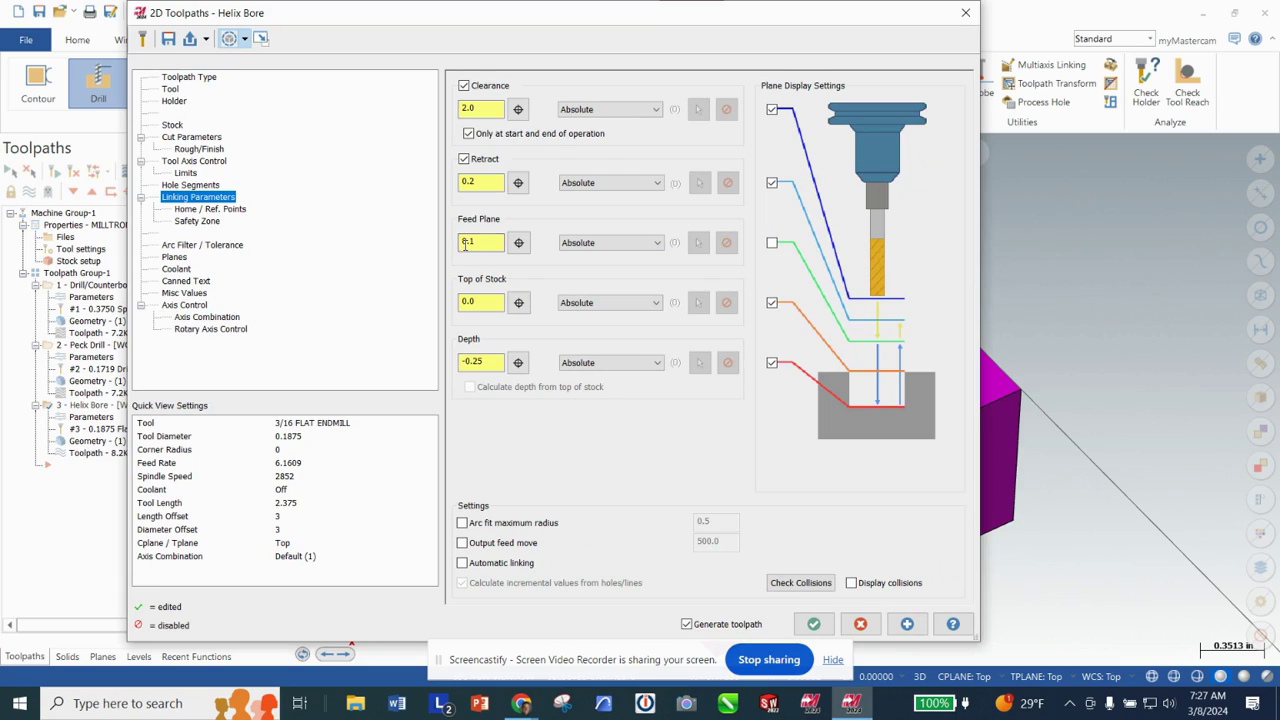
pyautogui.click(192, 138)
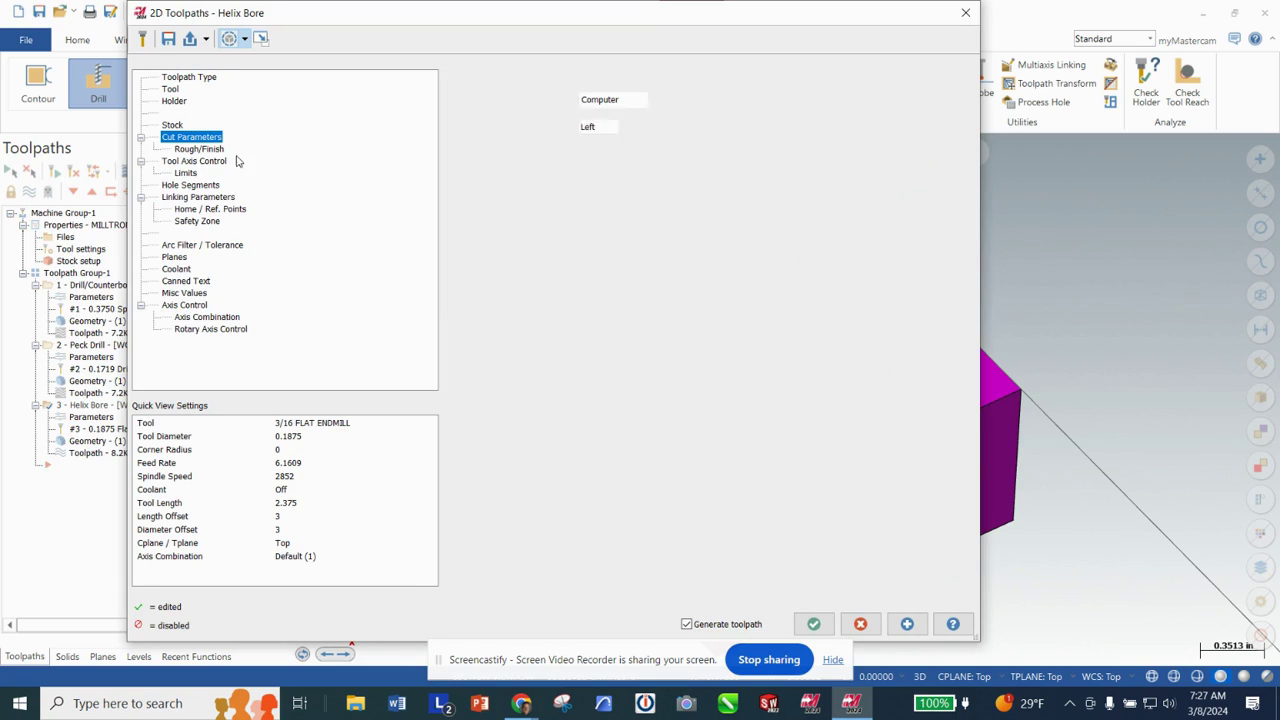